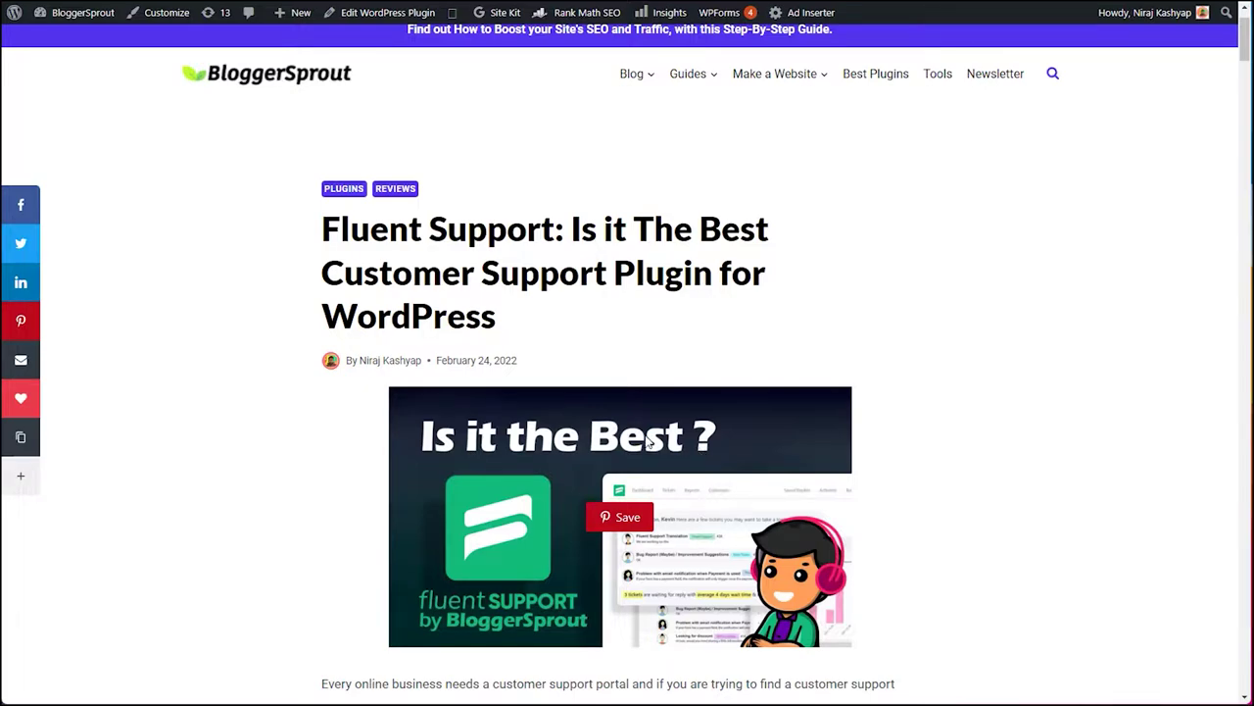
- Scroll through BloggerSprout's Fluent Support review post toward its download link
scroll(651, 439, "down", 5)
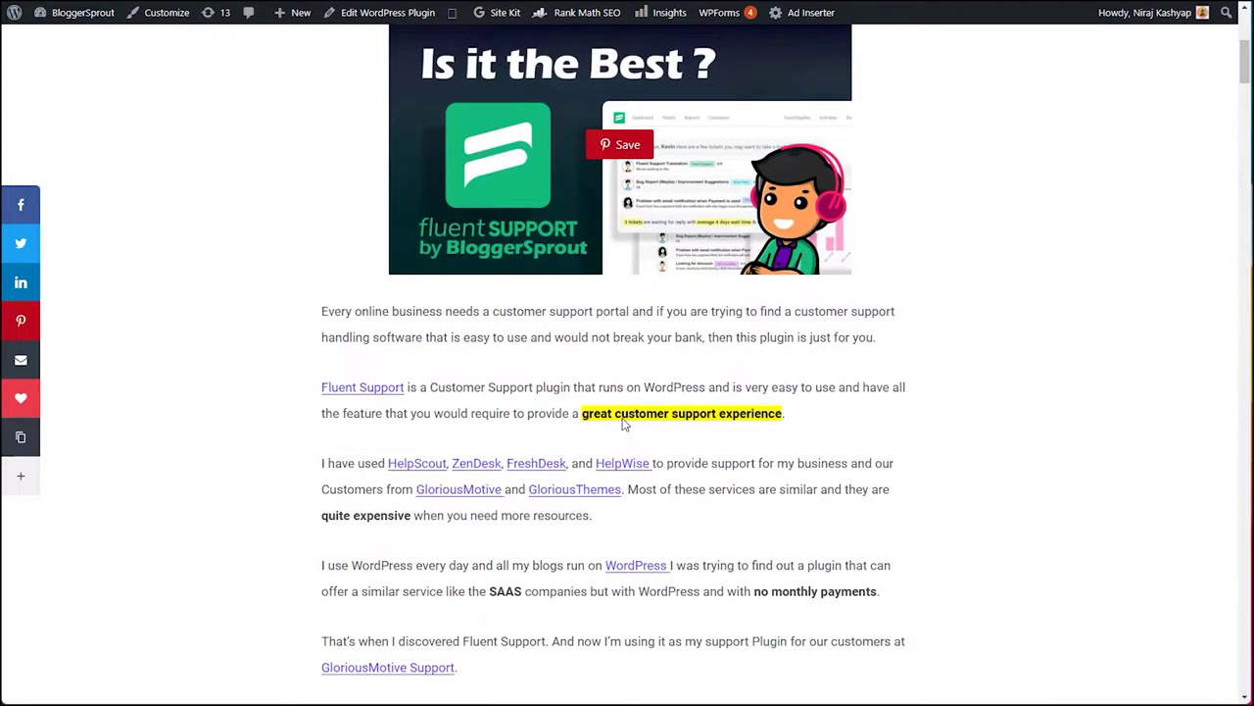
scroll(477, 302, "up", 3)
scroll(490, 366, "down", 7)
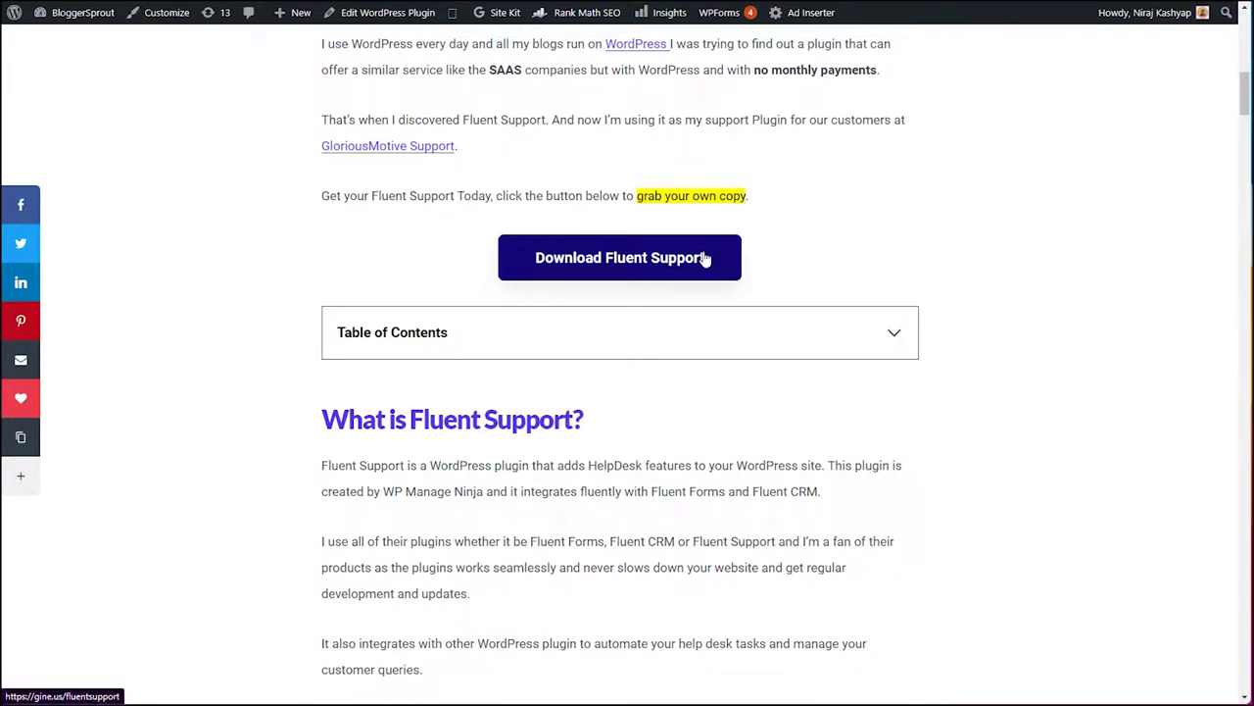
- Go to the Fluent Support download page and browse the $129, $249 and $399 licence plans
left_click(704, 257)
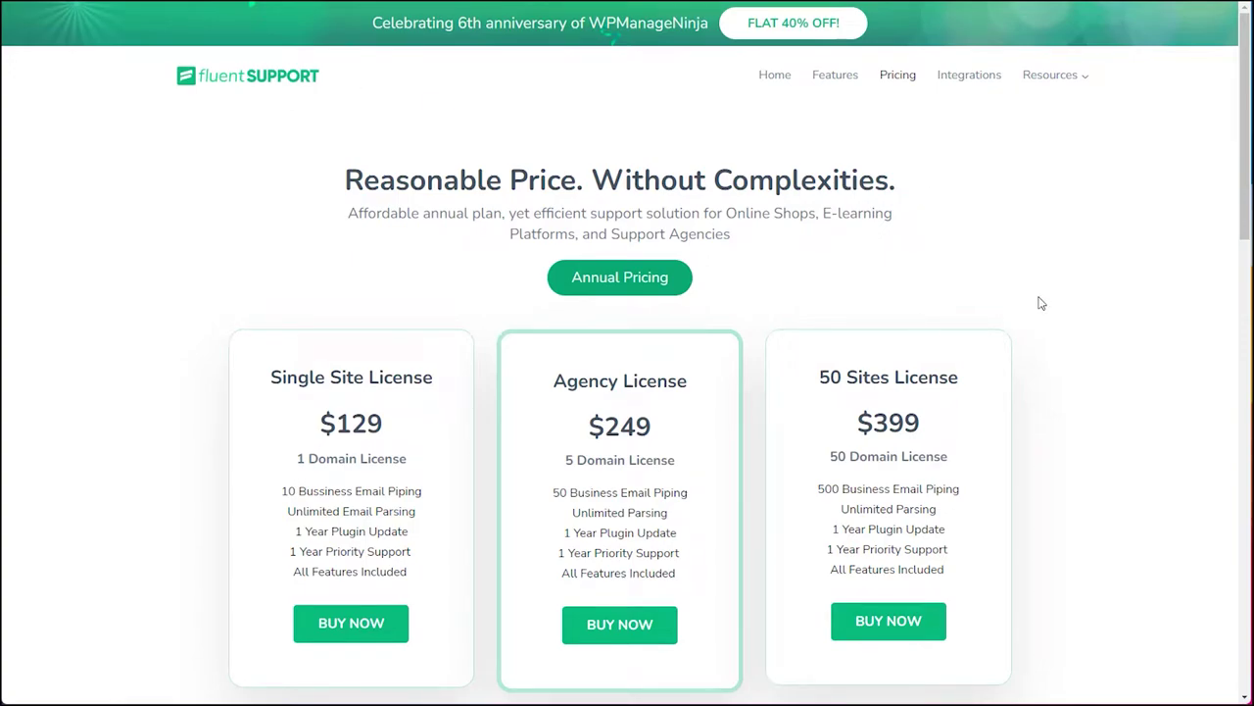
scroll(440, 261, "down", 2)
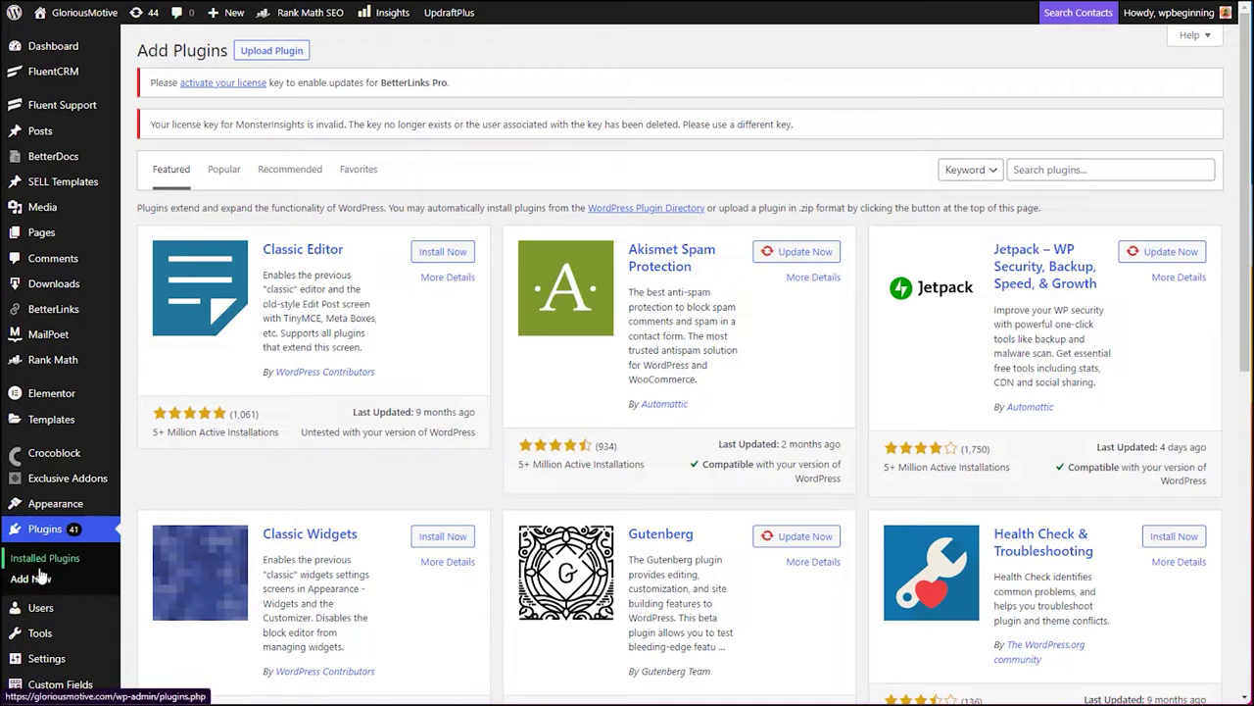
- Choose Upload Plugin, then bring up Fluent Support's Global Settings with Portal Page set to Customer Support
left_click(273, 55)
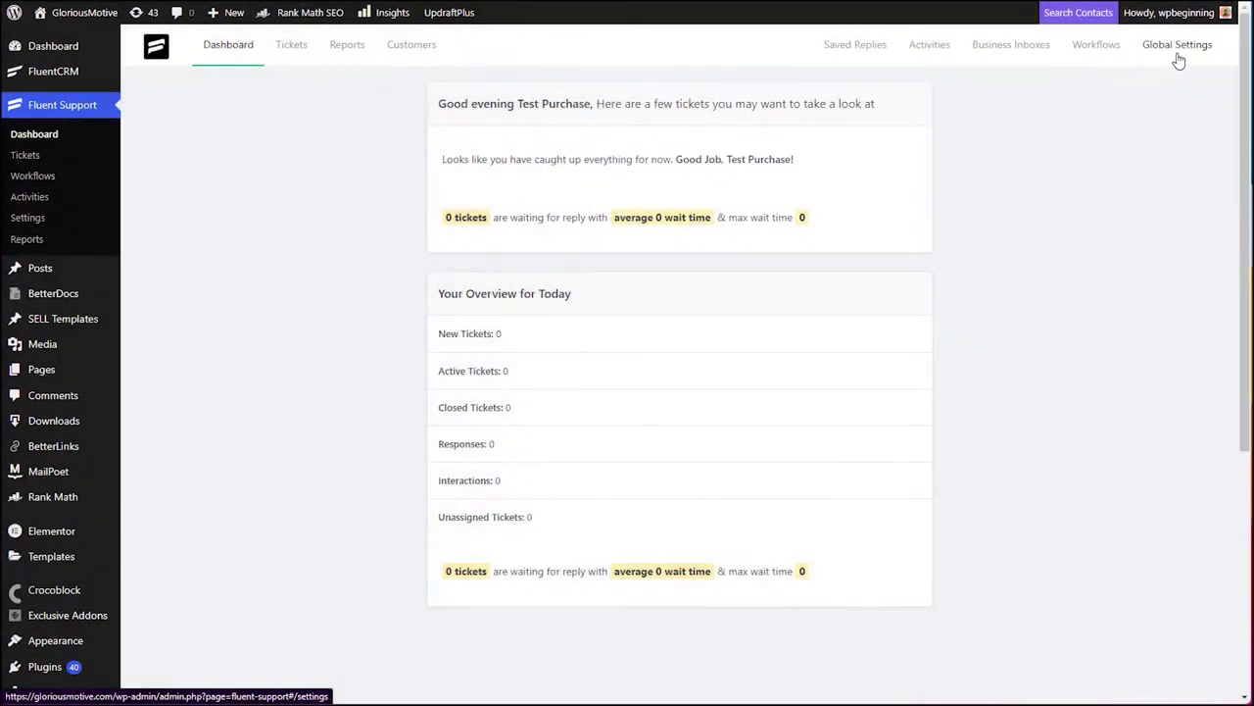
left_click(1179, 57)
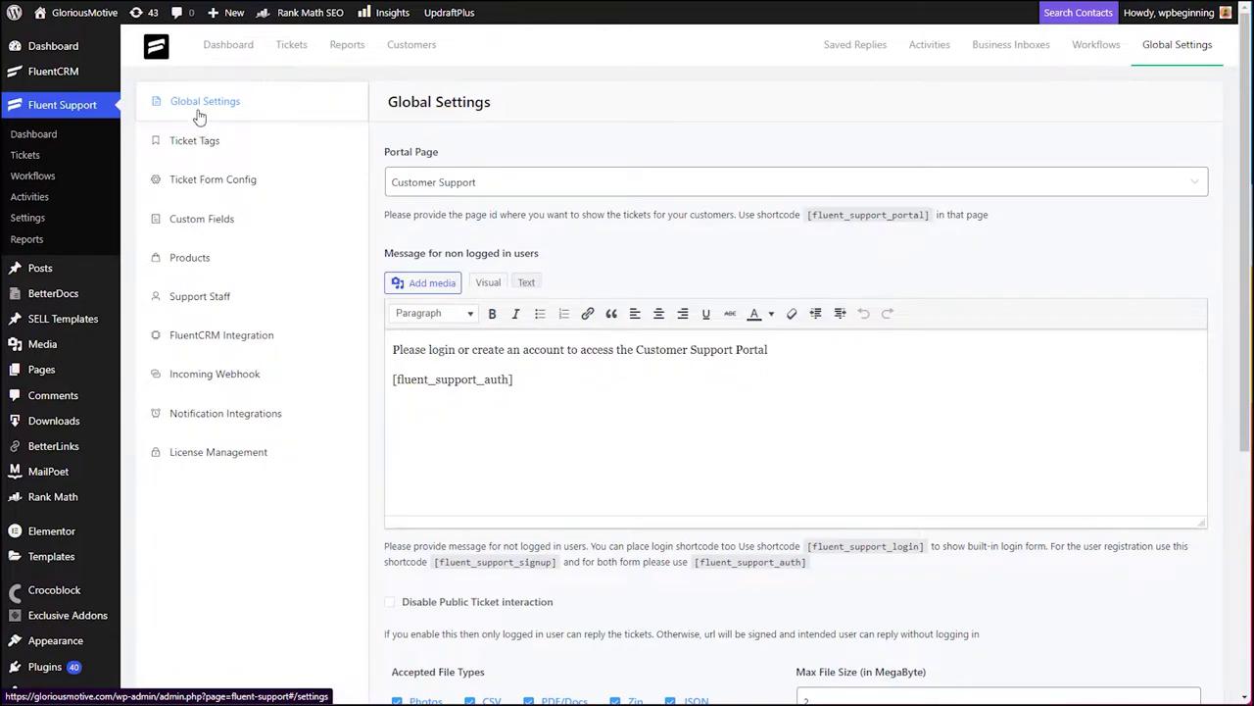
scroll(599, 133, "down", 1)
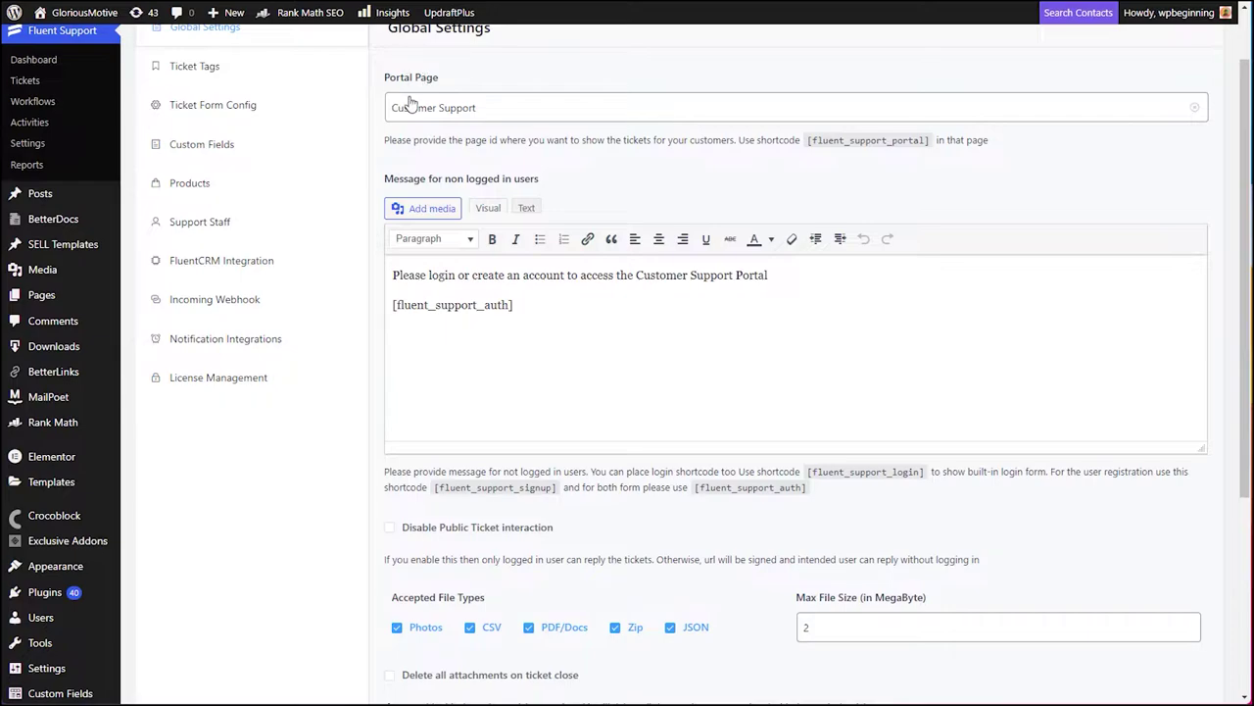
left_click_drag(585, 314, 392, 272)
left_click(422, 359)
left_click_drag(514, 305, 391, 305)
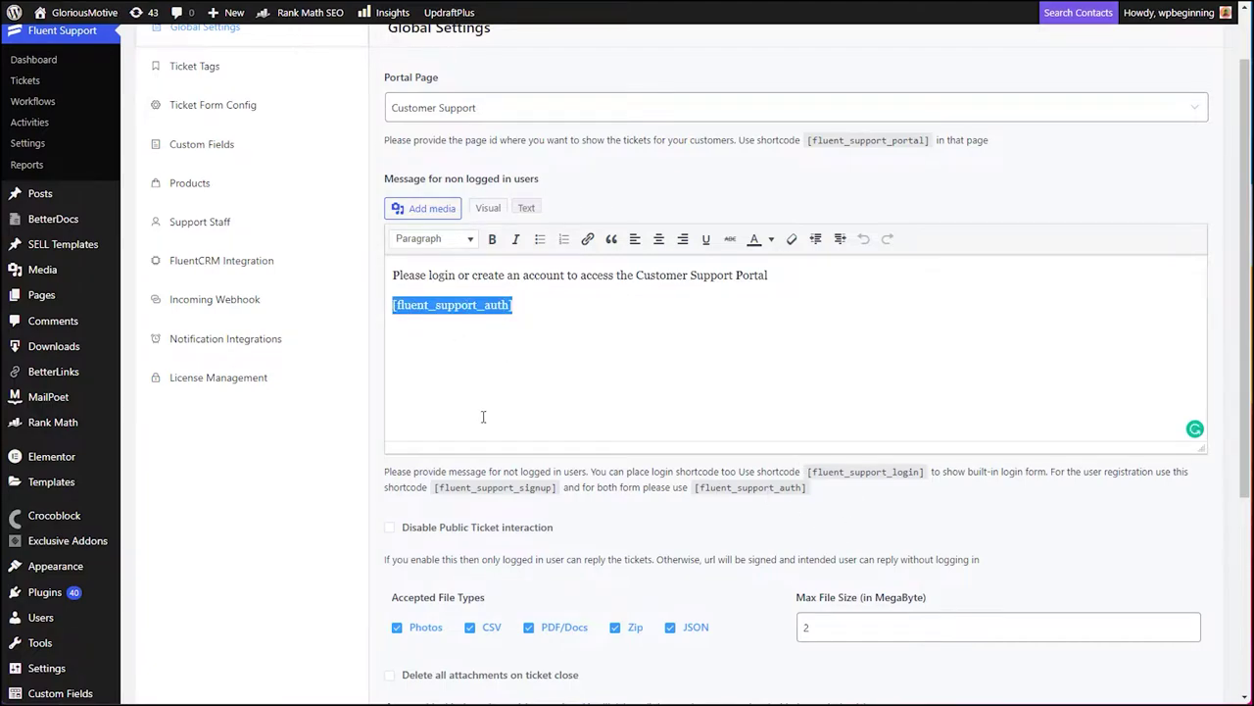
left_click(520, 304)
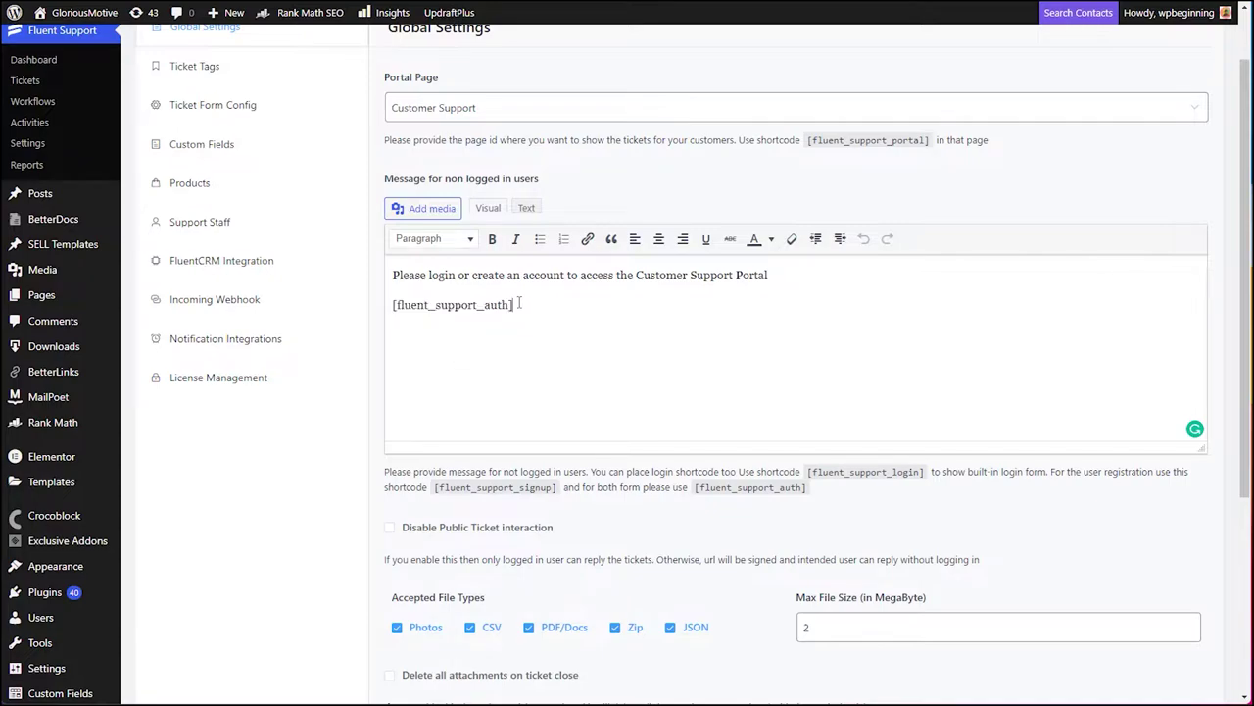
scroll(571, 361, "down", 1)
scroll(563, 358, "down", 2)
scroll(538, 347, "up", 2)
scroll(490, 333, "down", 4)
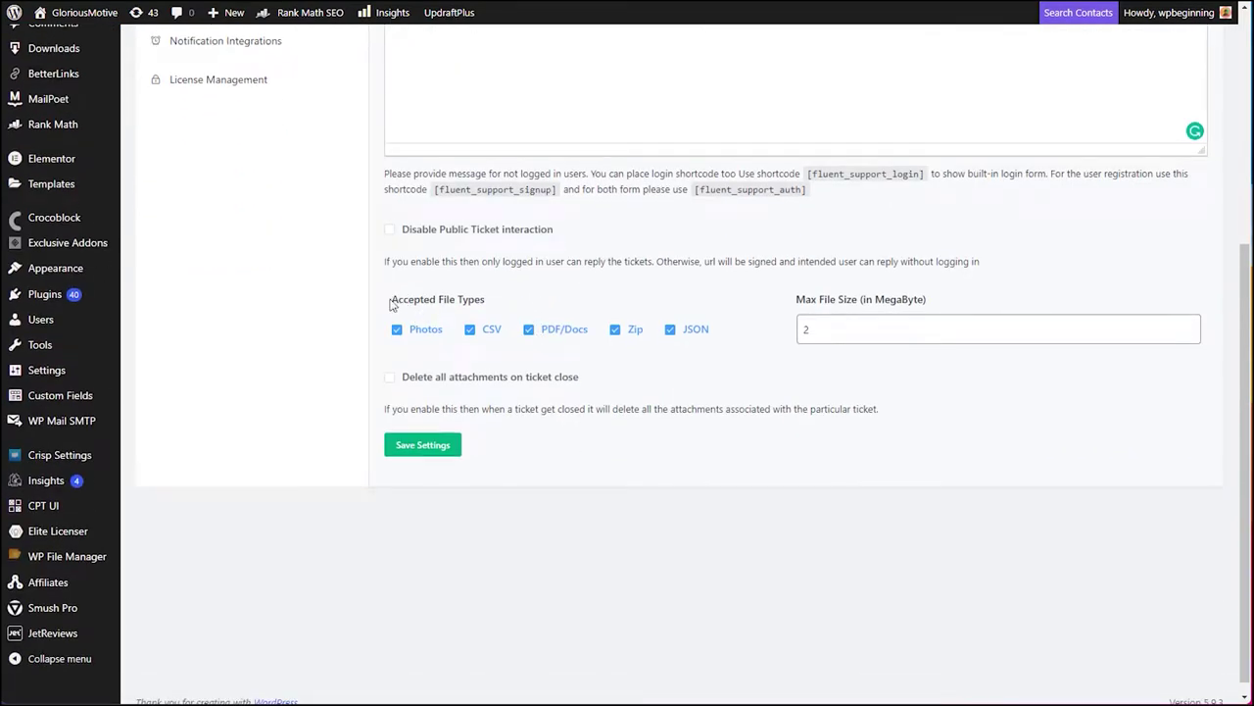
left_click_drag(390, 303, 514, 305)
left_click(493, 307)
scroll(419, 446, "up", 5)
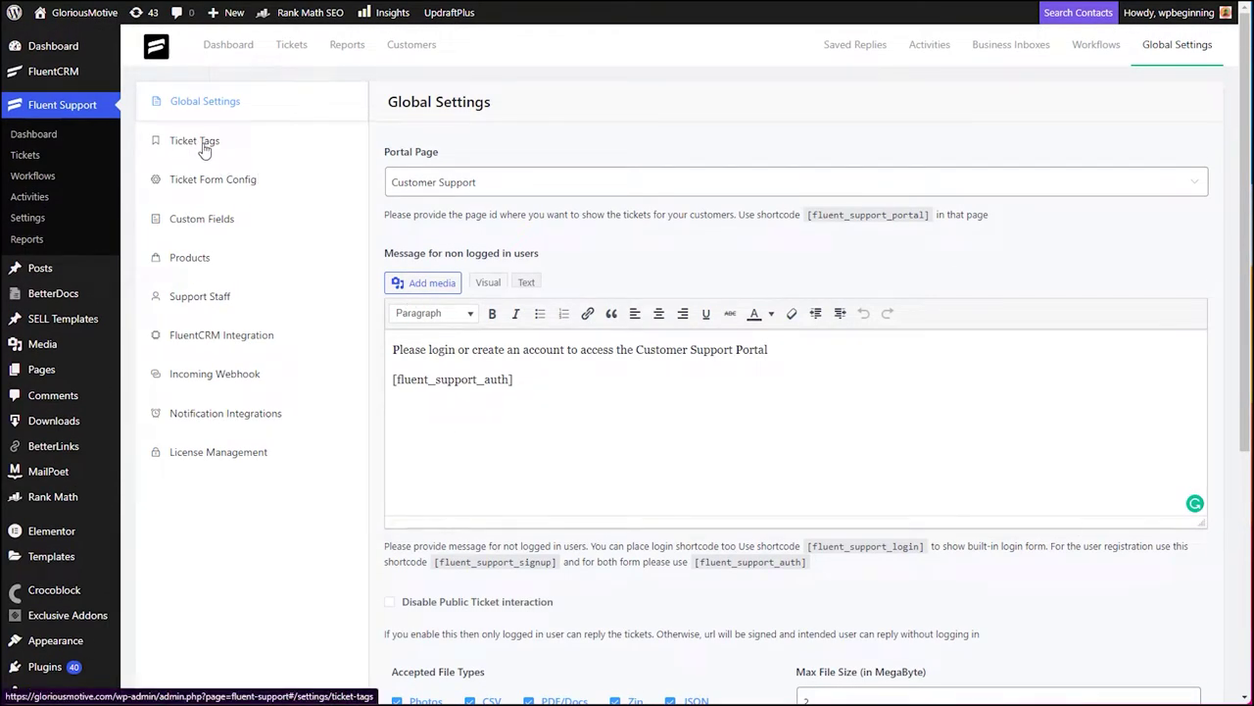
- Review the 'Techical' ticket tag, then open and dismiss the Create New Ticket Tag form unsaved
left_click(196, 147)
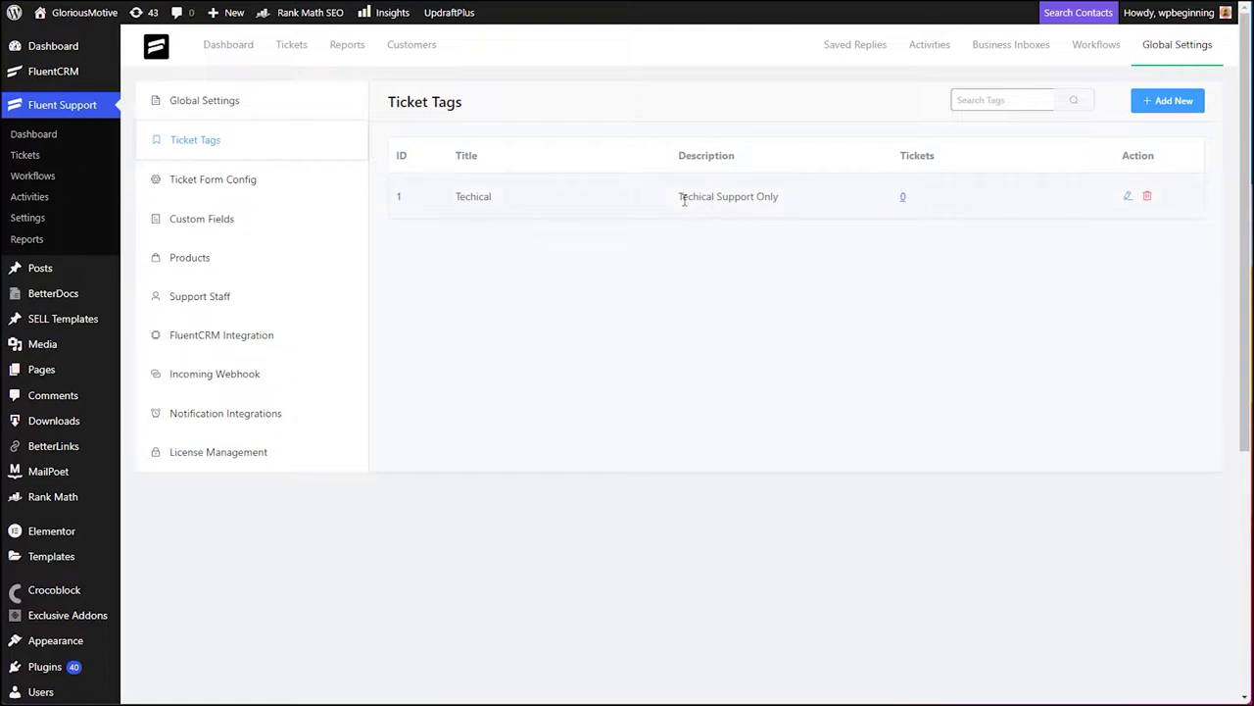
left_click_drag(677, 203, 778, 197)
left_click(893, 235)
left_click(1180, 106)
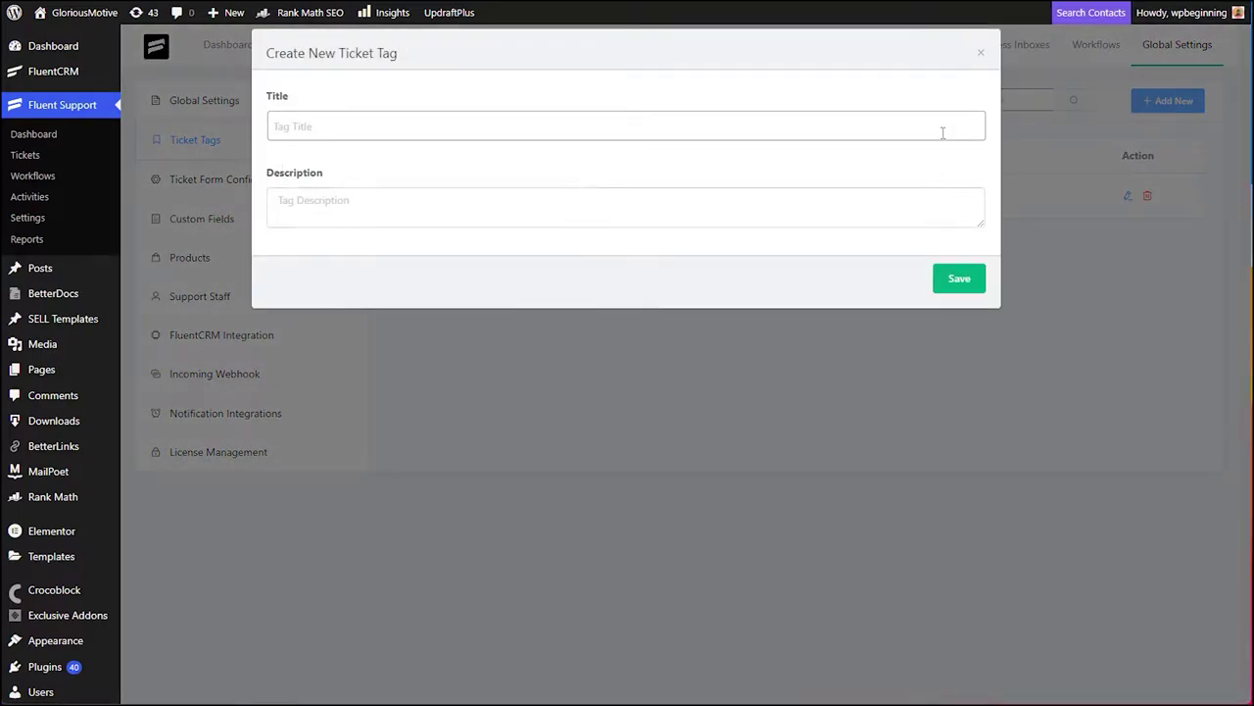
left_click(980, 53)
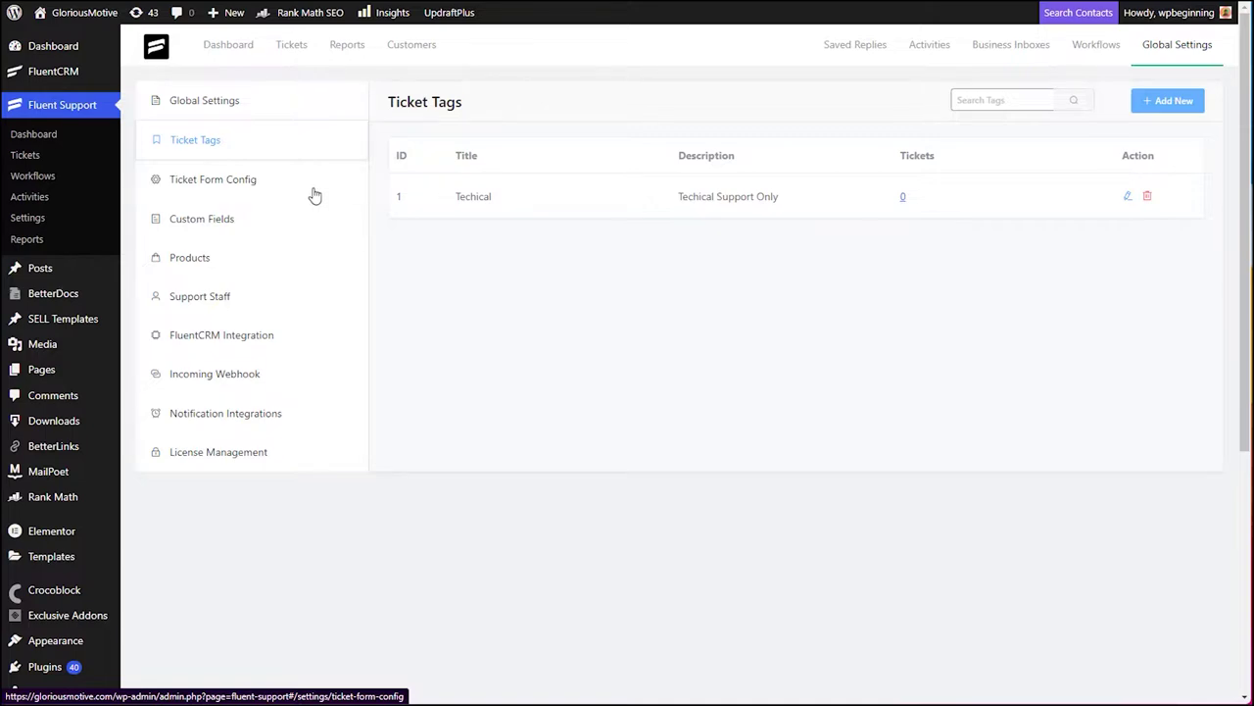
- Show the Ticket Form Settings, with docs knowledge base suggestions limited to 5 articles
left_click(171, 187)
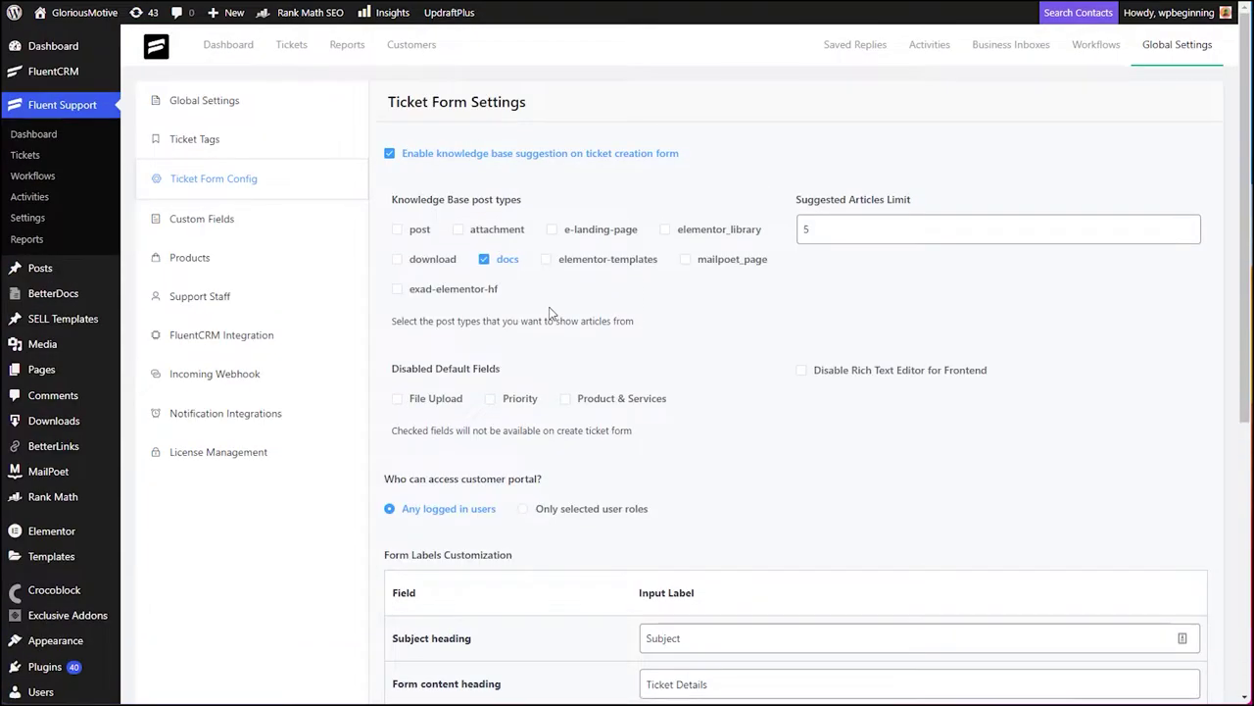
- Review the customer portal access option, save the ticket form settings, then go to Custom Fields
scroll(550, 312, "down", 3)
left_click_drag(432, 330, 529, 334)
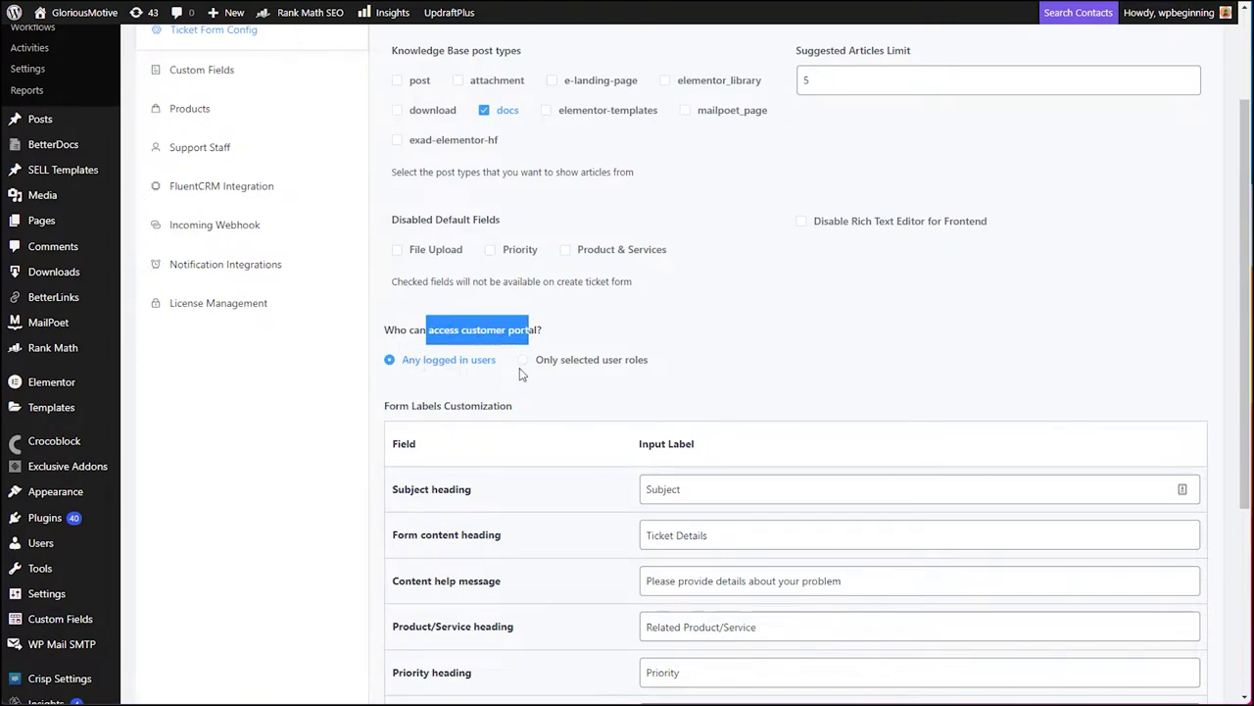
scroll(546, 380, "down", 5)
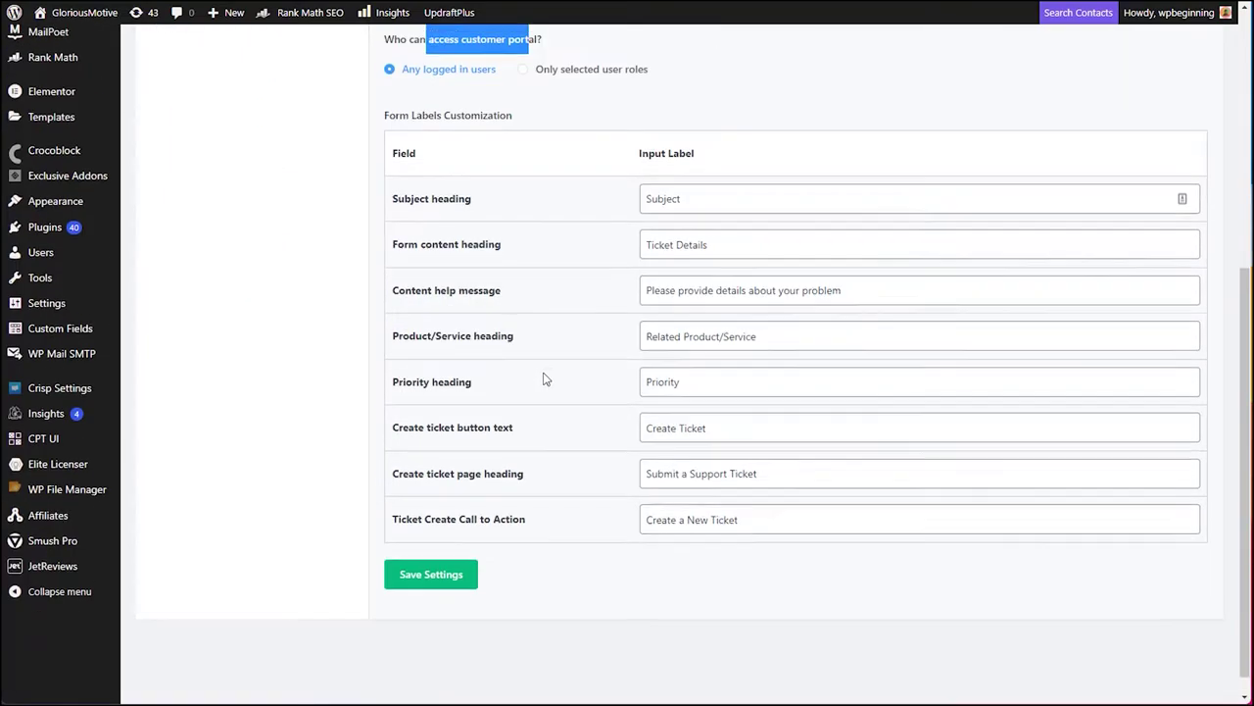
left_click(428, 574)
scroll(429, 574, "up", 5)
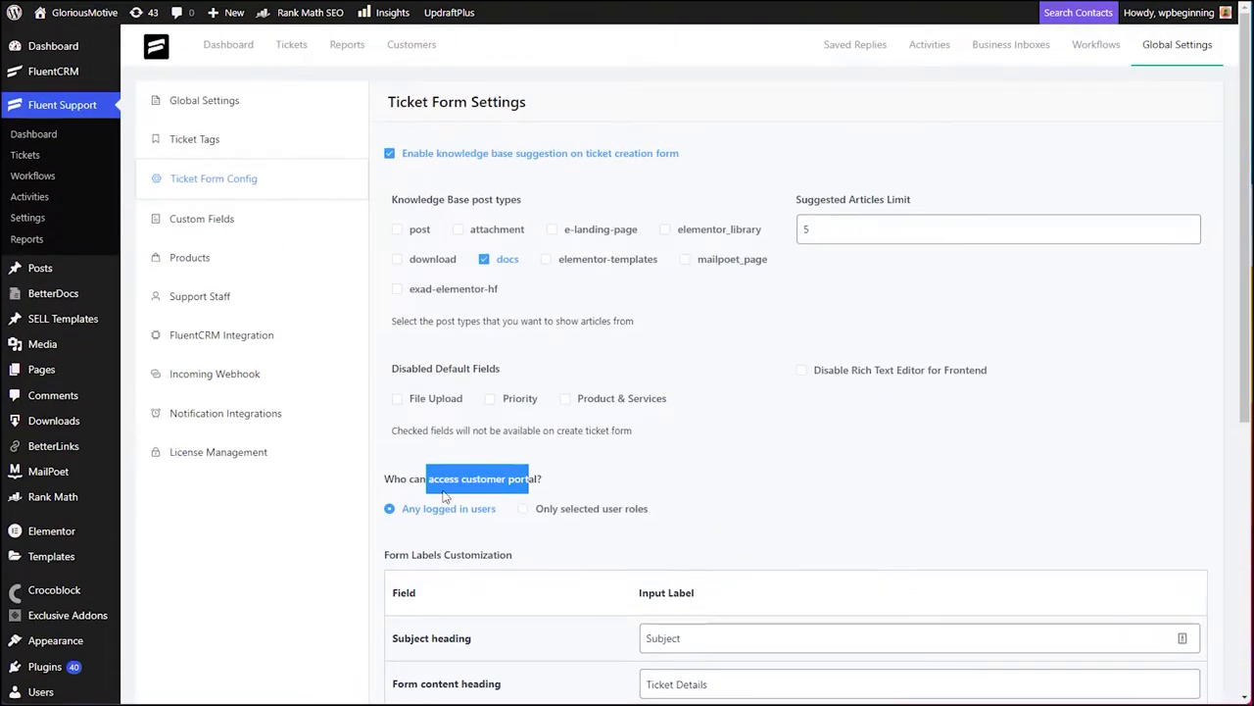
left_click(188, 218)
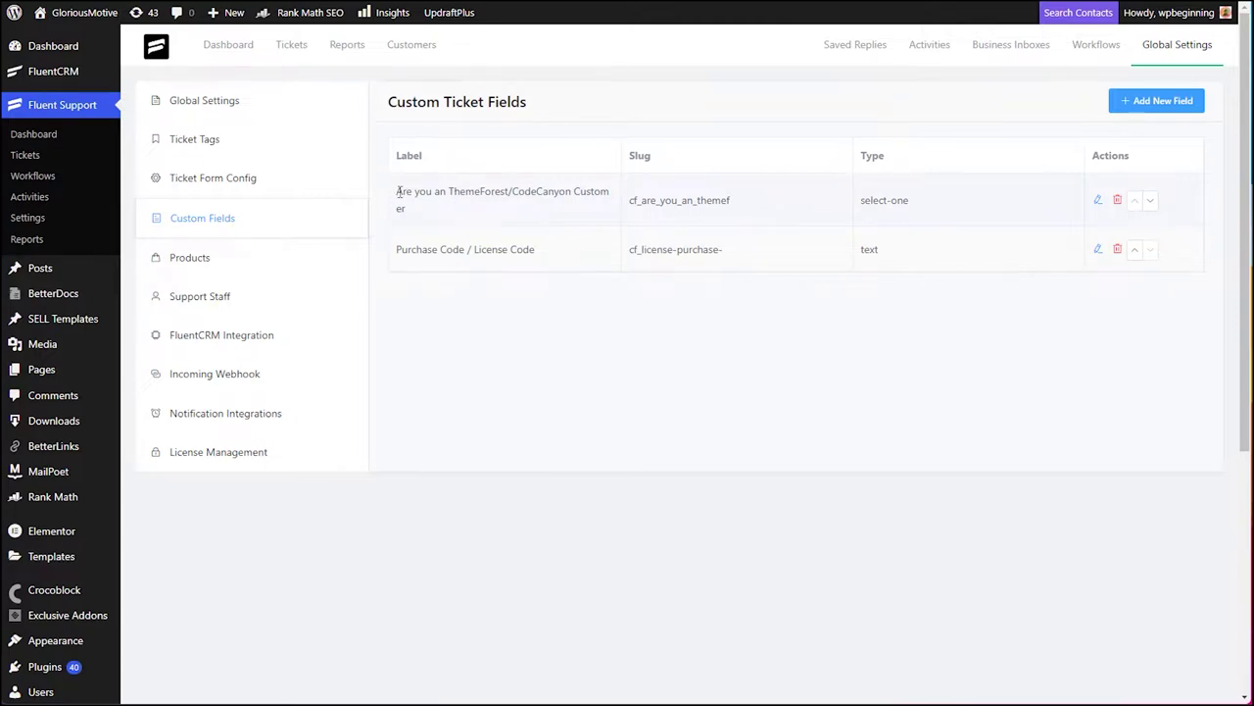
left_click_drag(397, 191, 452, 218)
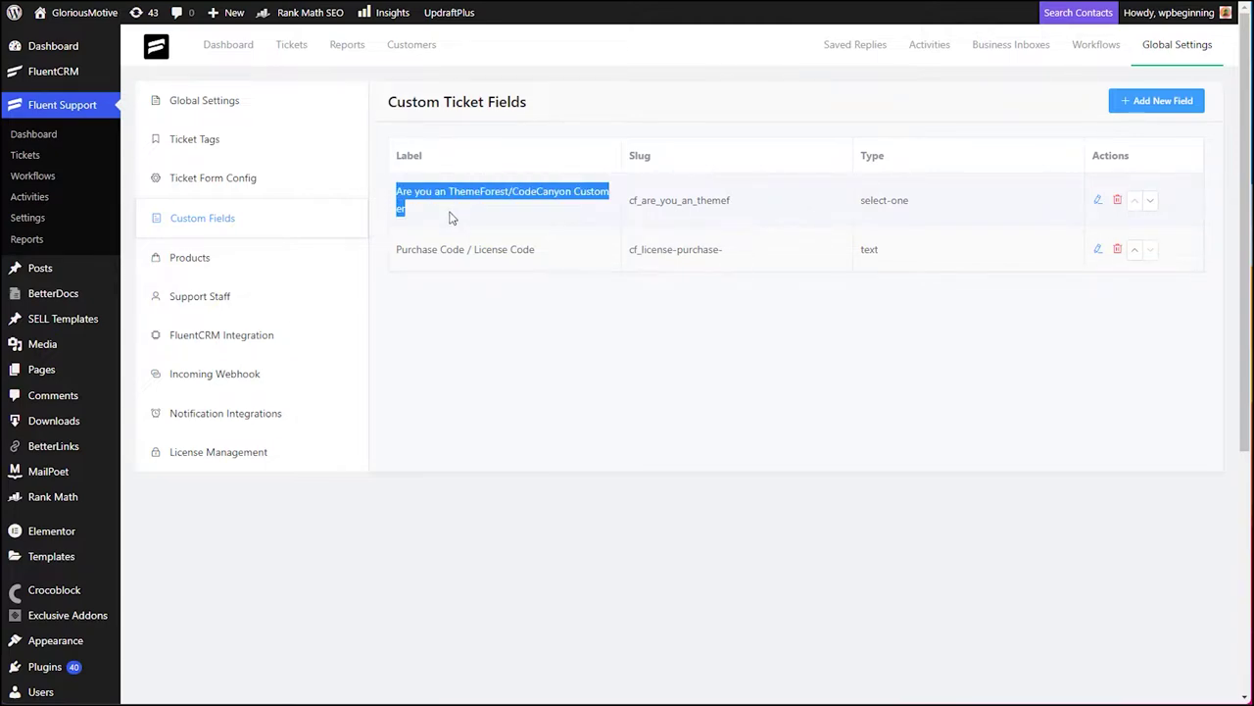
left_click(753, 442)
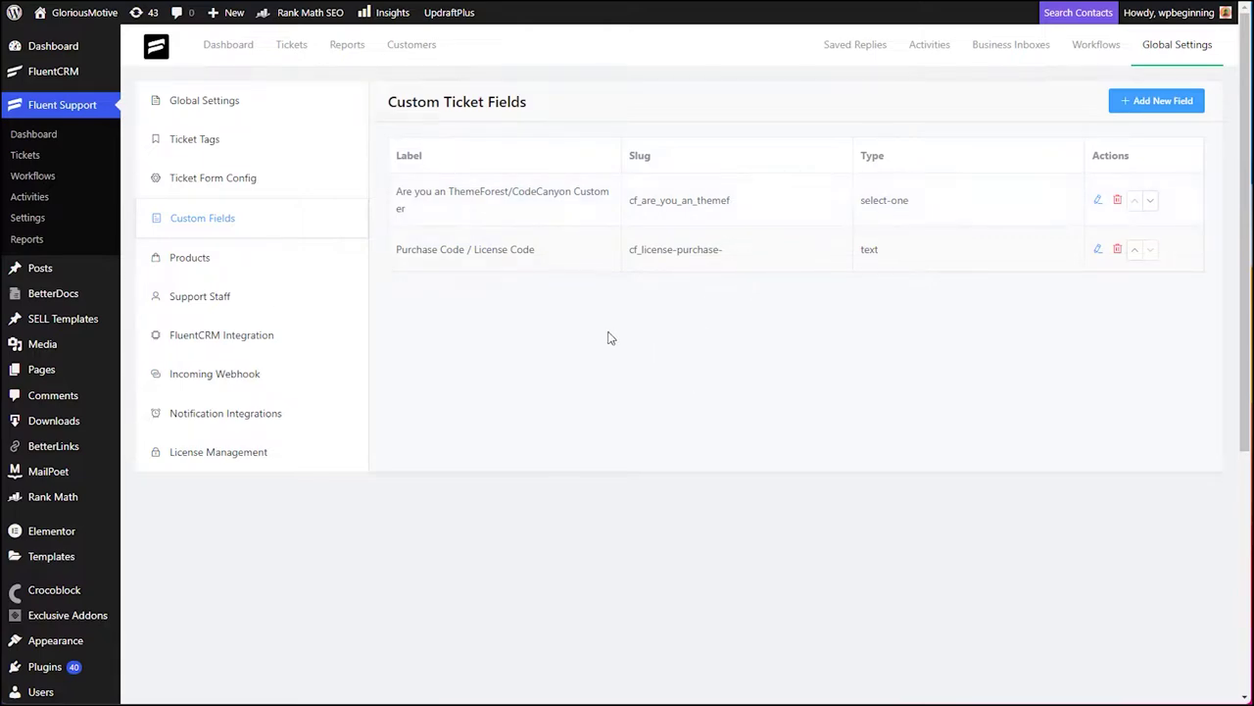
left_click_drag(396, 249, 576, 252)
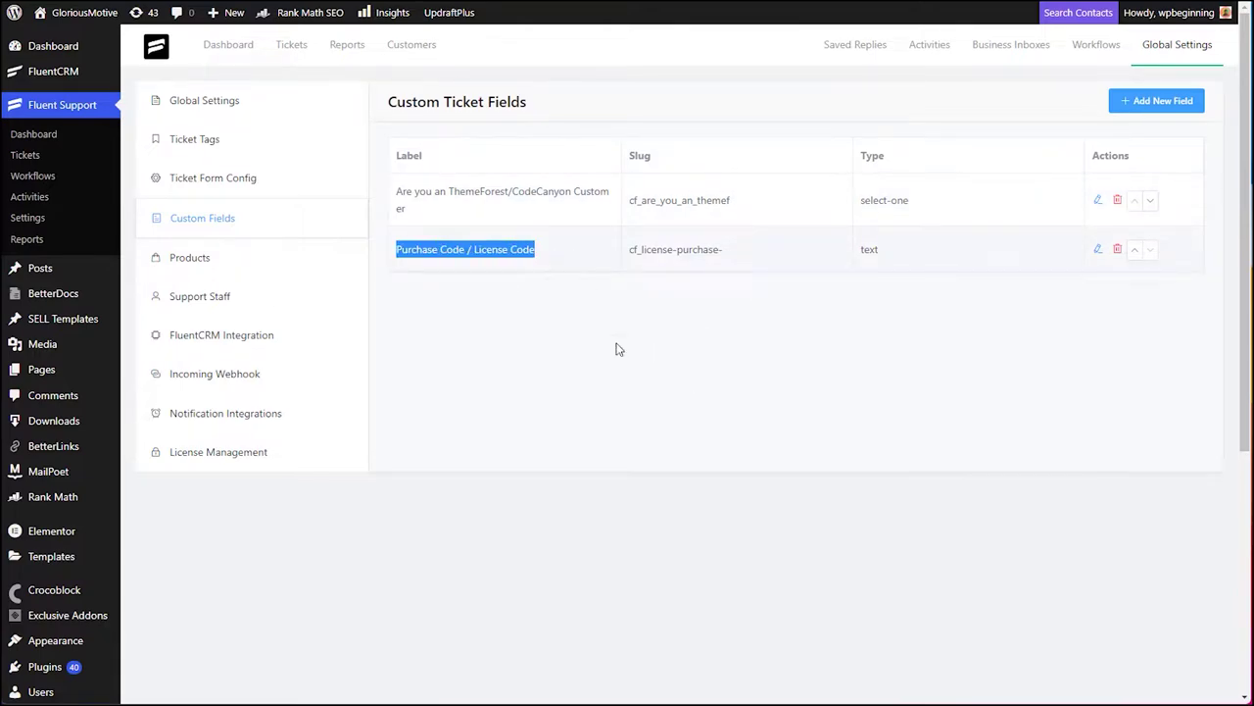
left_click_drag(879, 249, 860, 251)
left_click(862, 306)
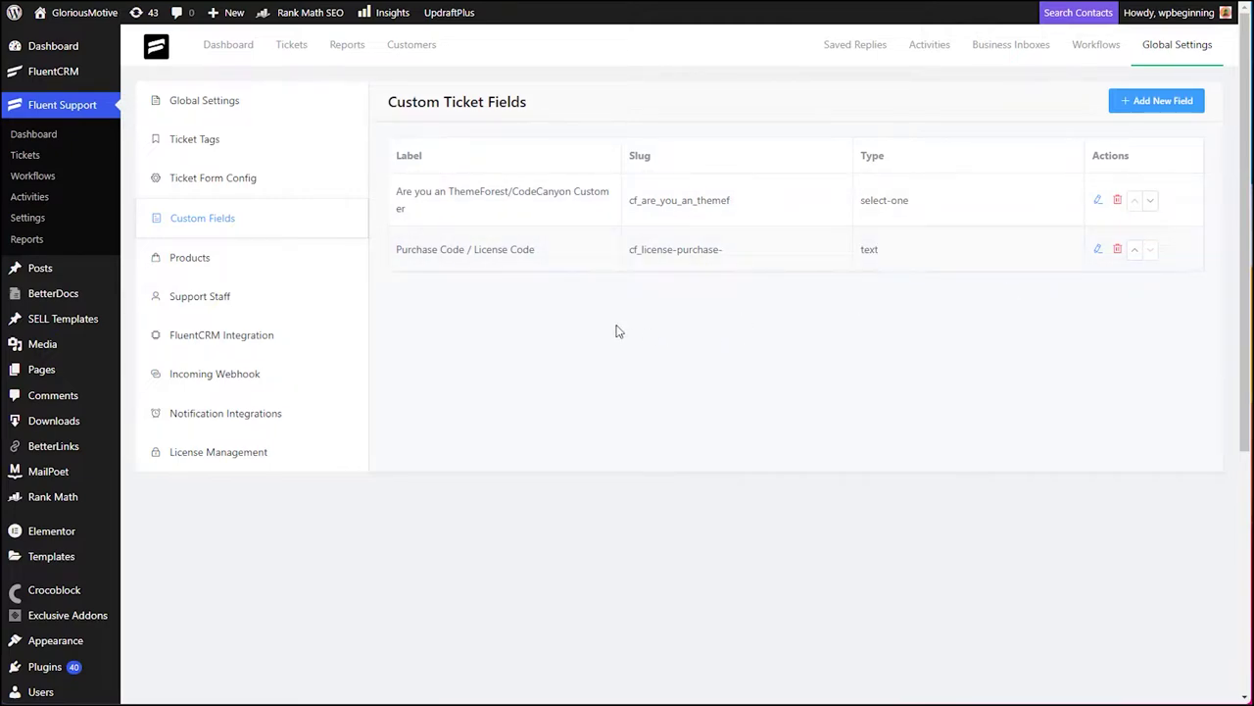
- Start a new custom ticket field and set its type to Single Line Text
left_click(1165, 111)
left_click(327, 131)
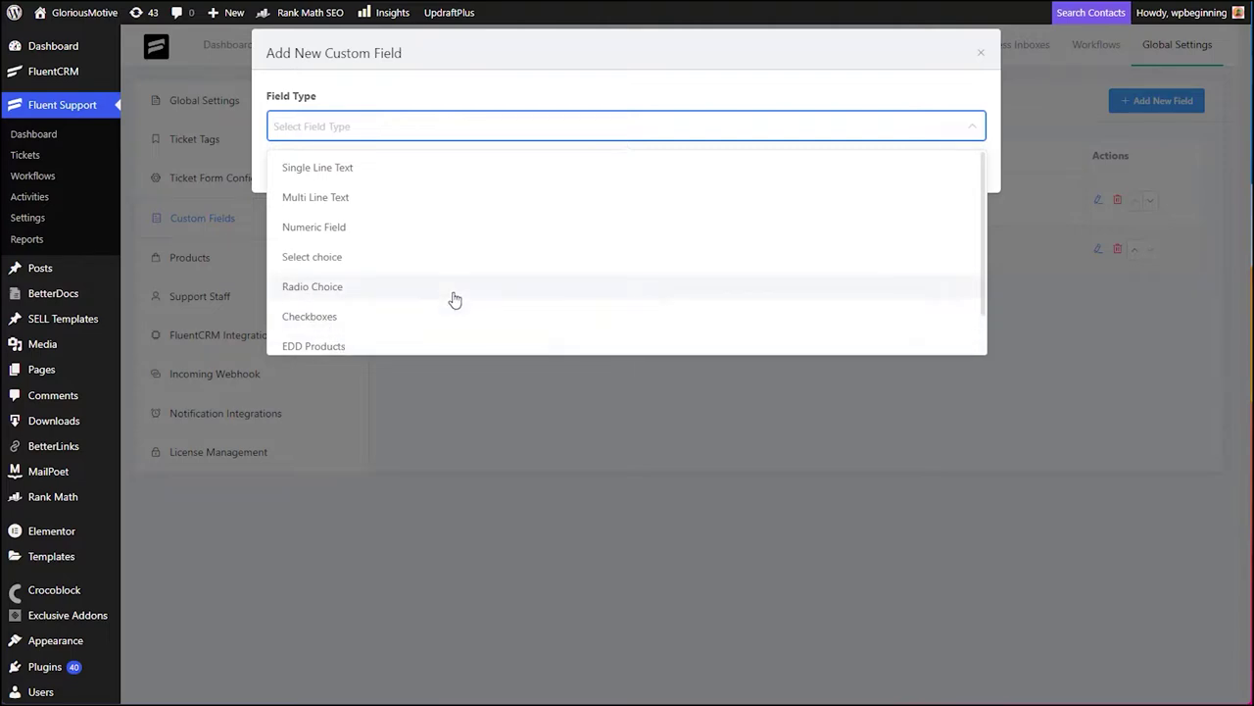
scroll(455, 299, "down", 1)
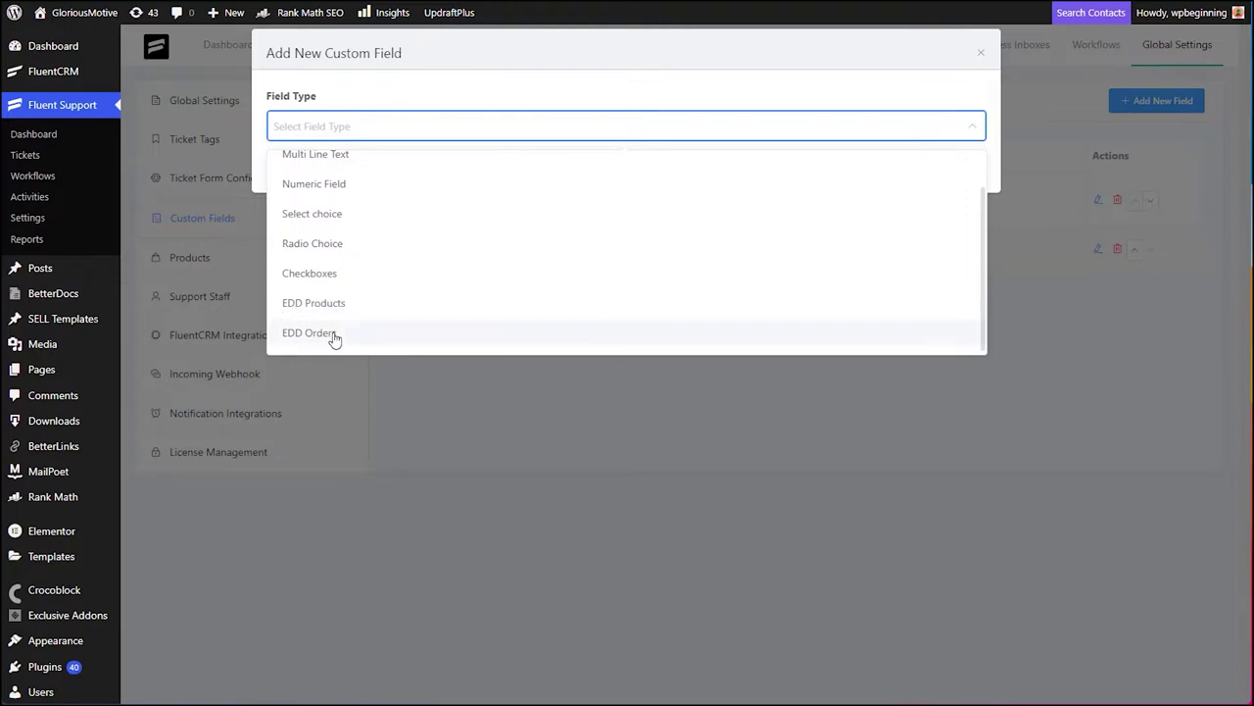
scroll(338, 269, "up", 1)
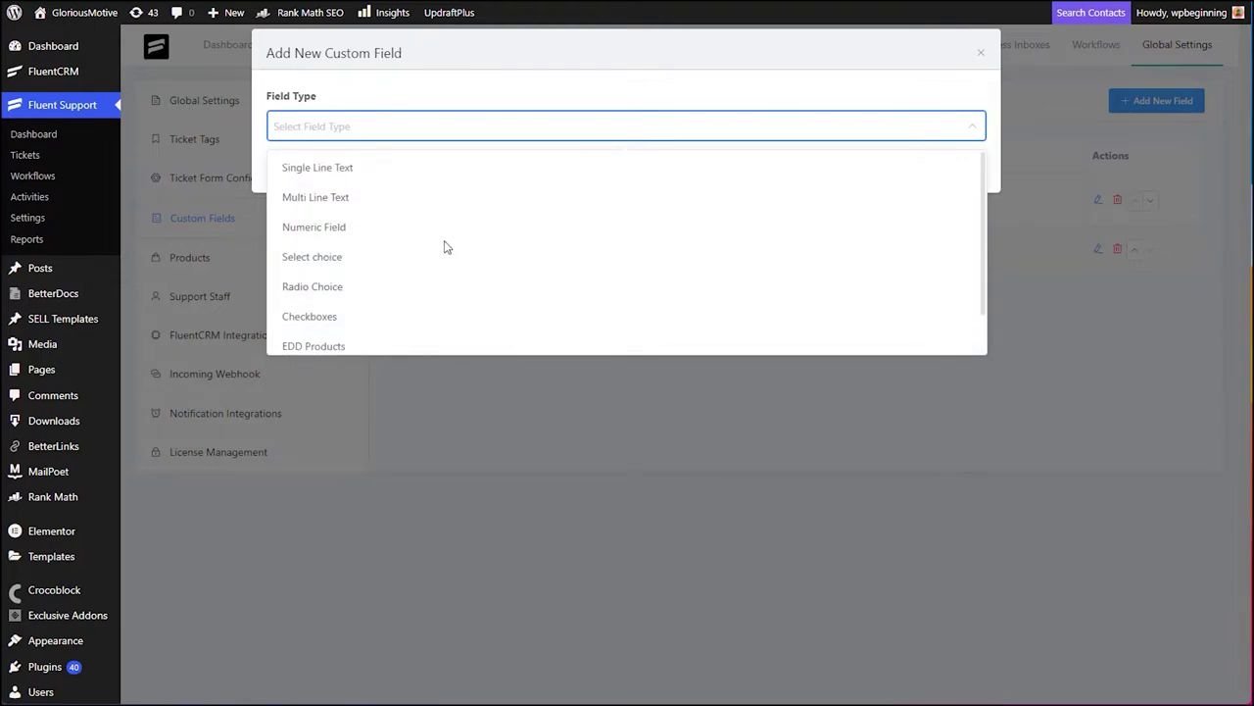
left_click(333, 176)
- Visit the label, admin label, slug and placeholder inputs, then enable conditional logic and list condition fields
left_click(331, 202)
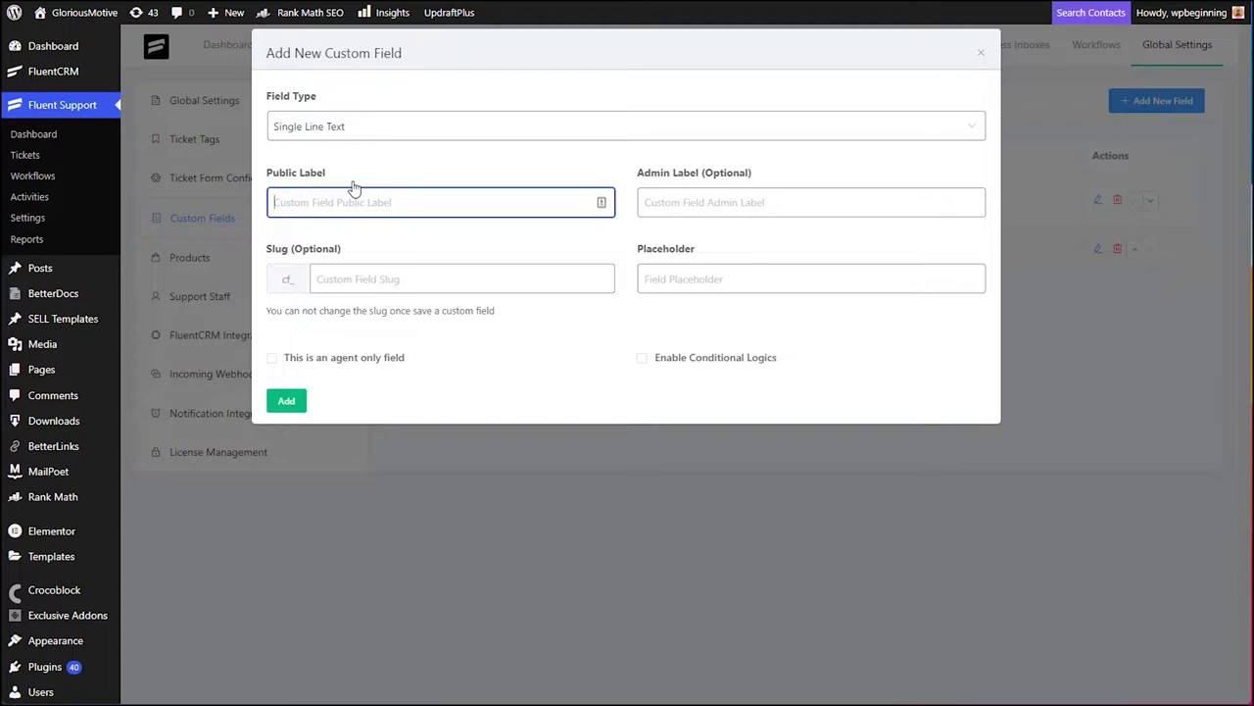
left_click(707, 197)
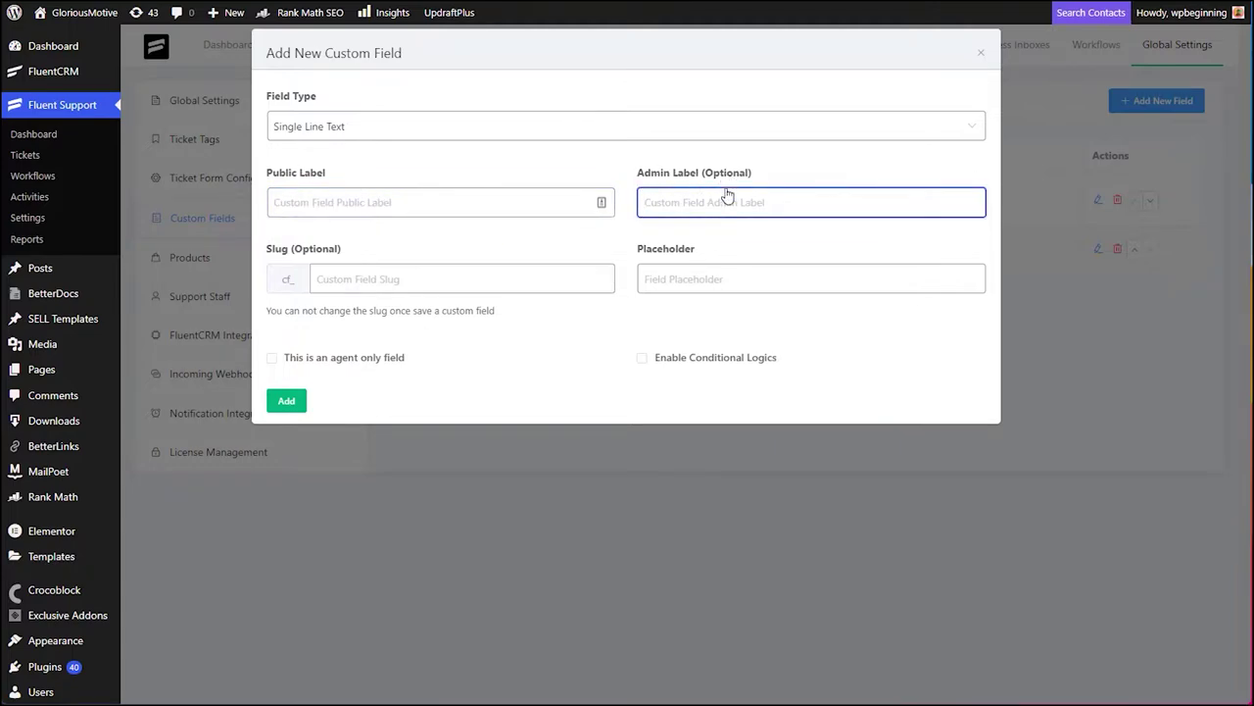
left_click(341, 281)
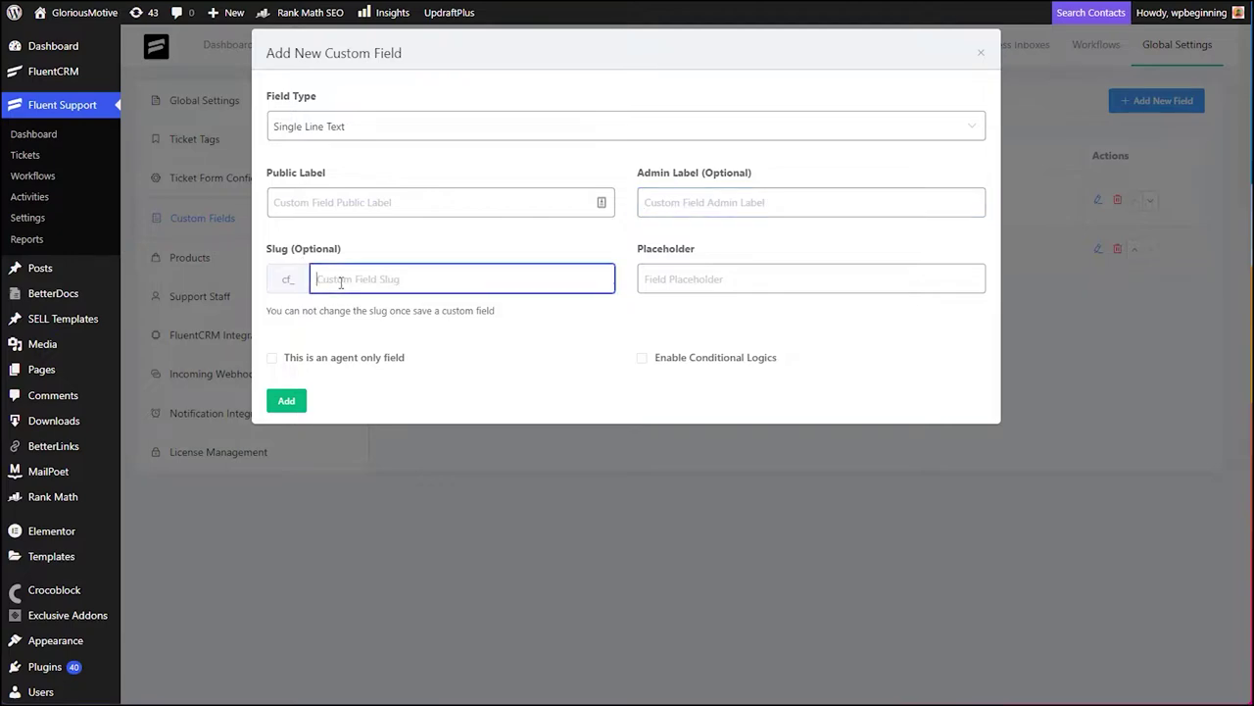
left_click(686, 282)
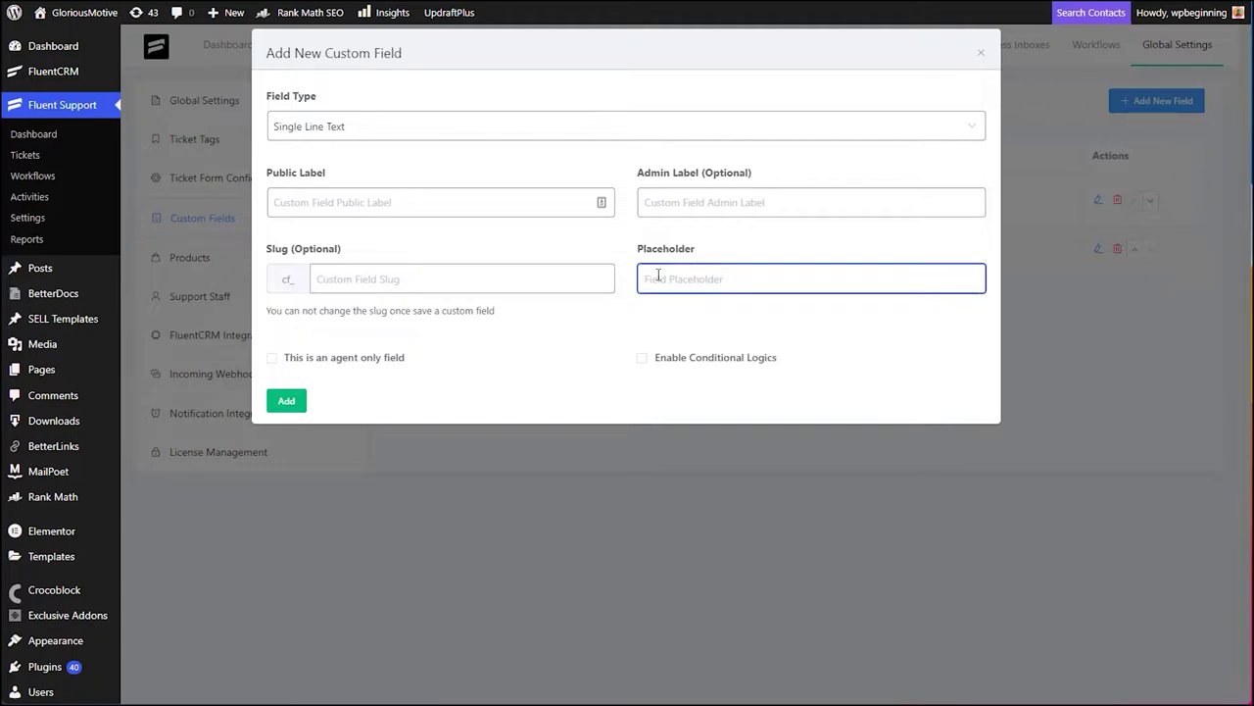
left_click(385, 401)
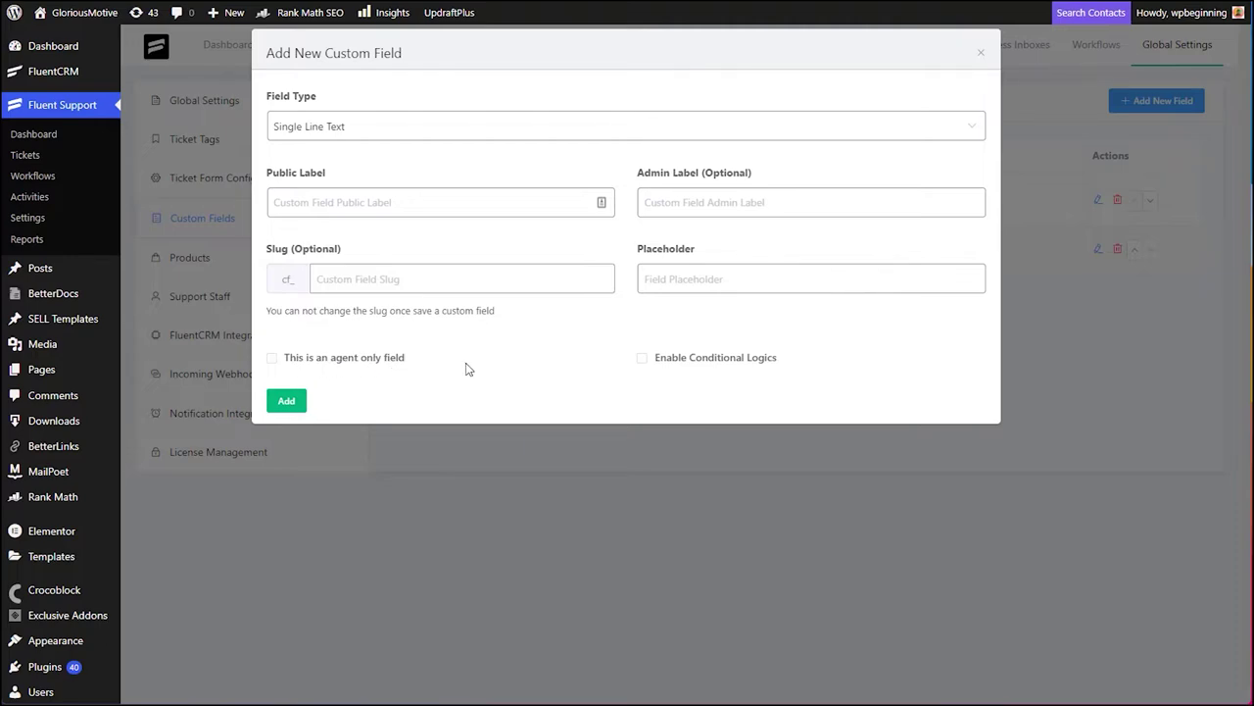
left_click(736, 364)
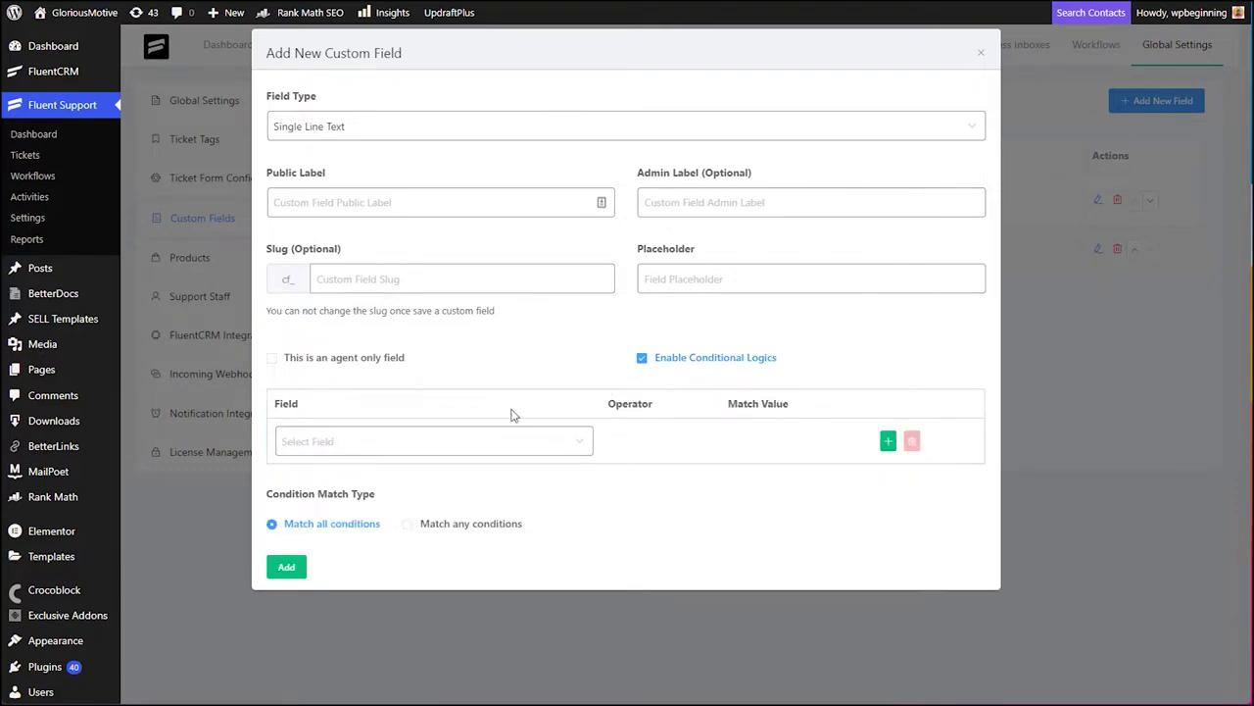
left_click(507, 442)
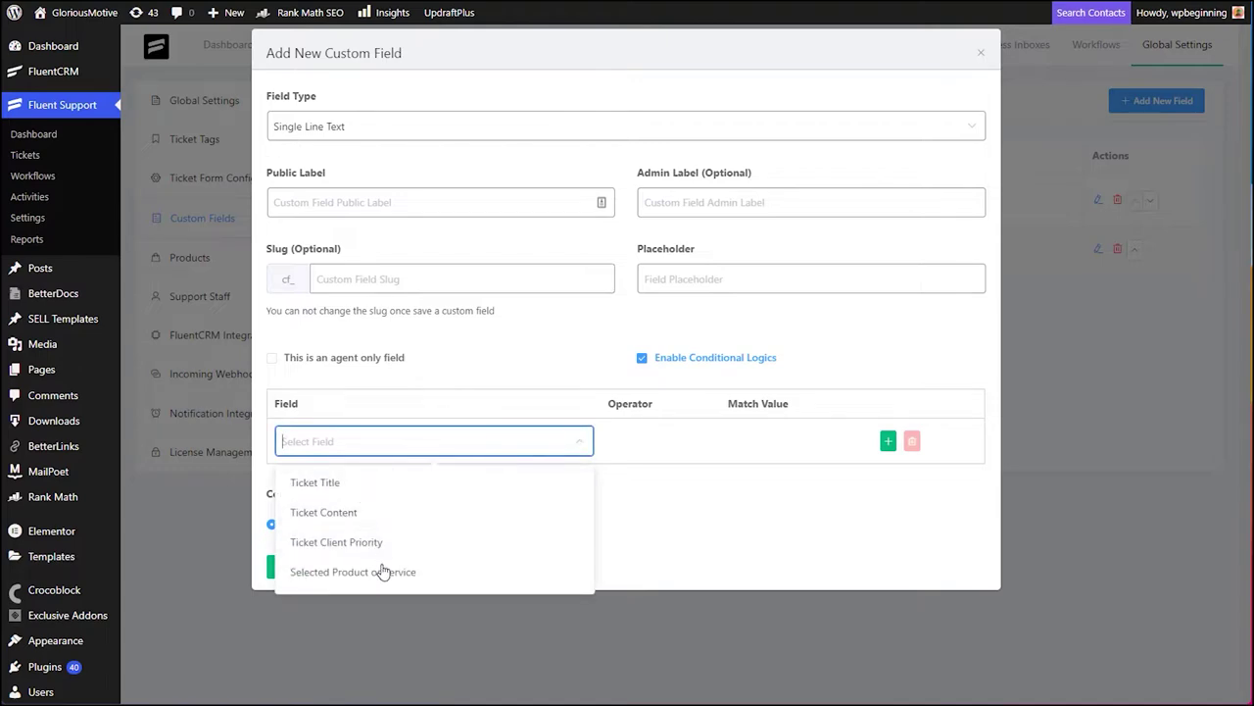
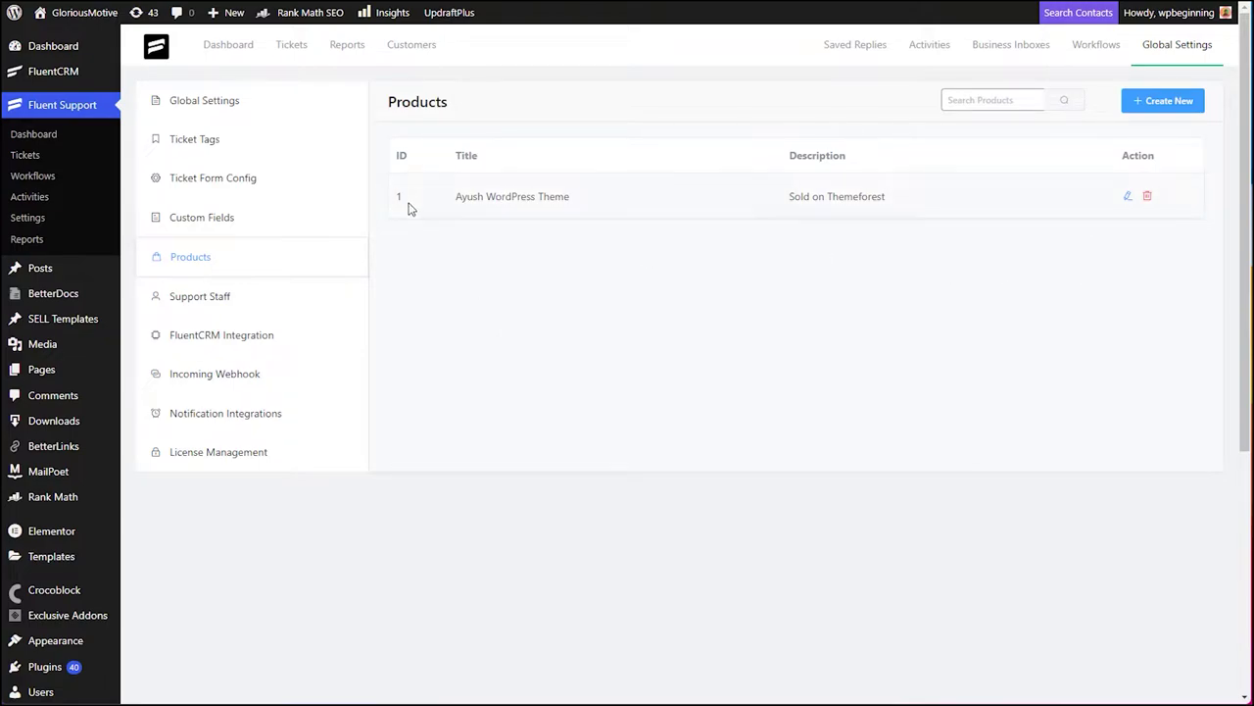
- Open the new product form and close it without adding a product
left_click(1162, 102)
left_click(304, 128)
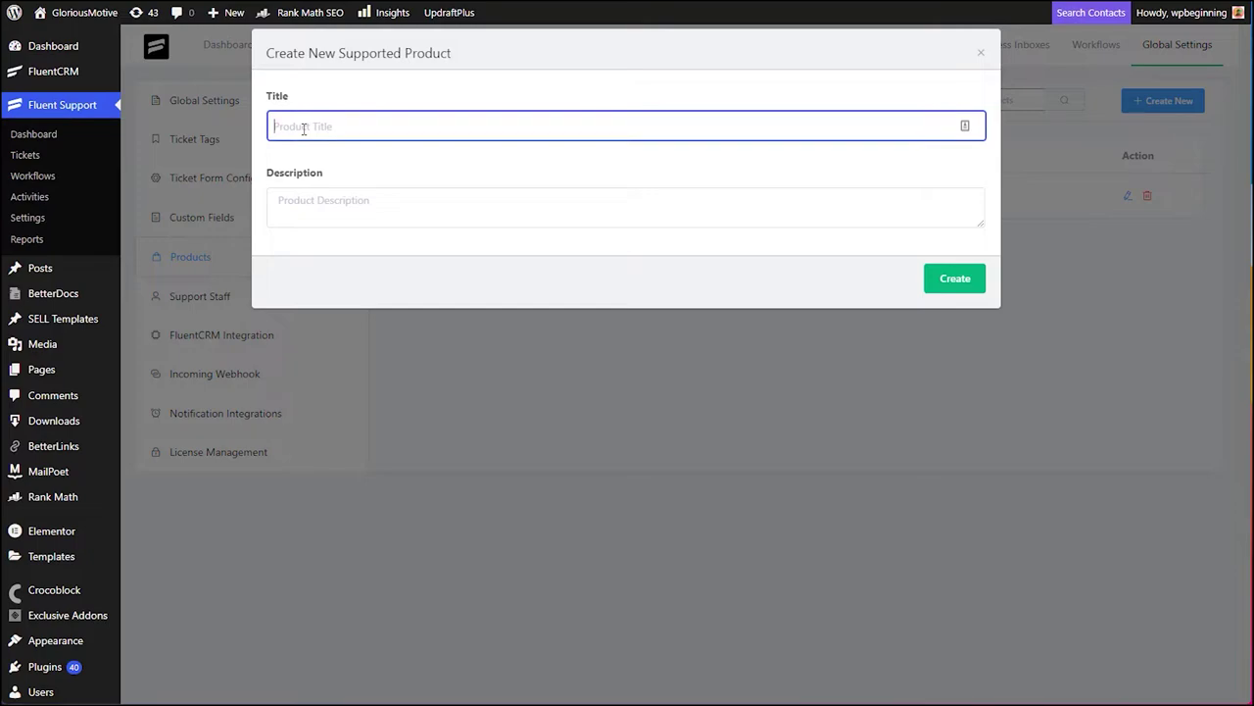
left_click(377, 209)
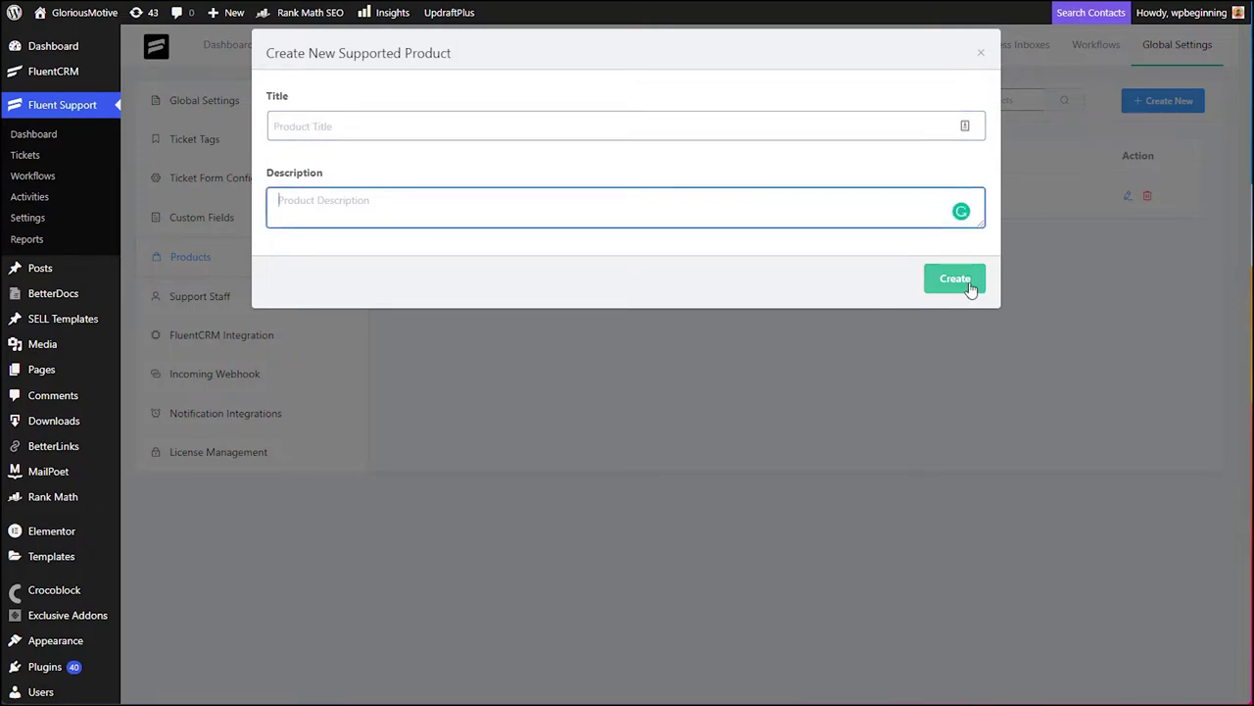
left_click(980, 52)
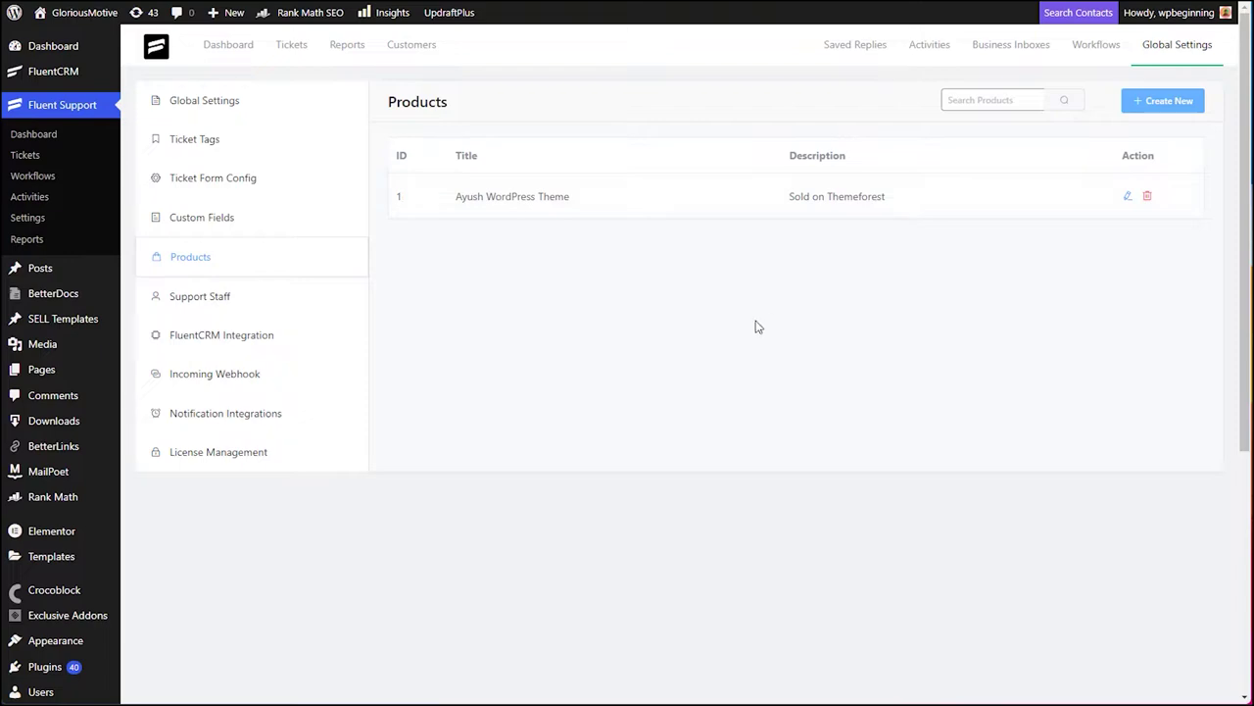
- In Support Staff, look over the new agent form, toggle View All Reports on and off, and cancel
left_click(173, 299)
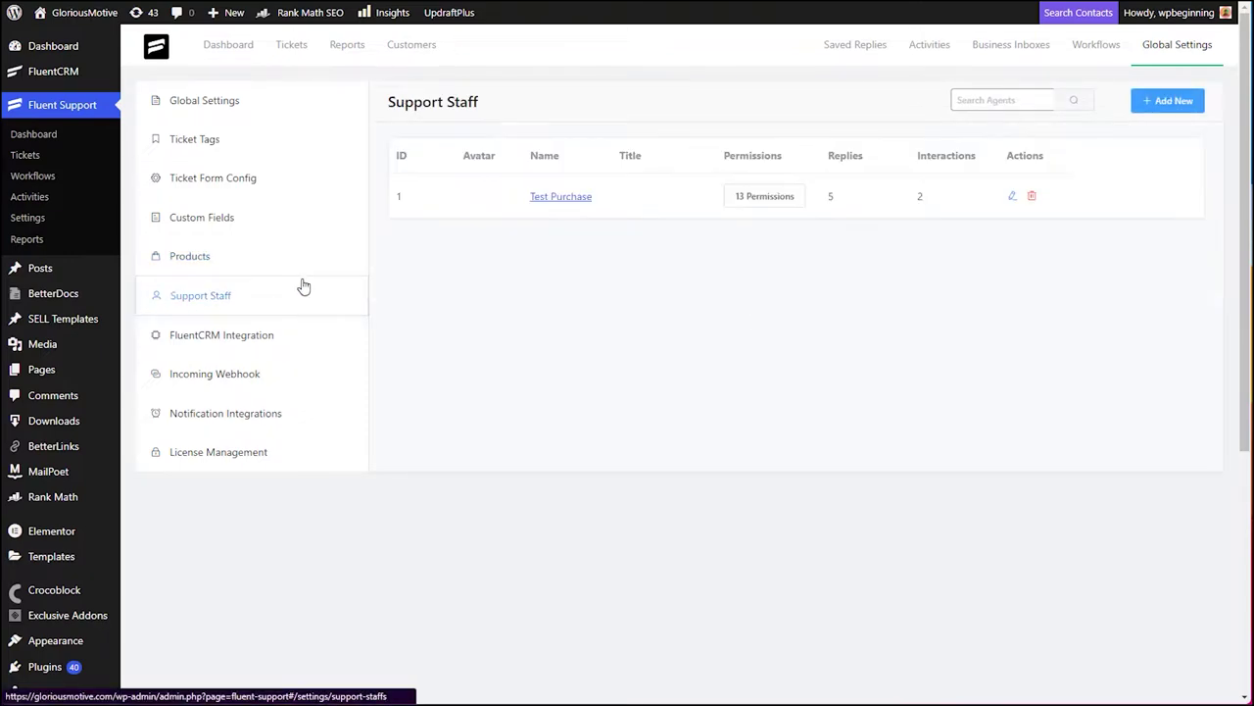
left_click(1172, 100)
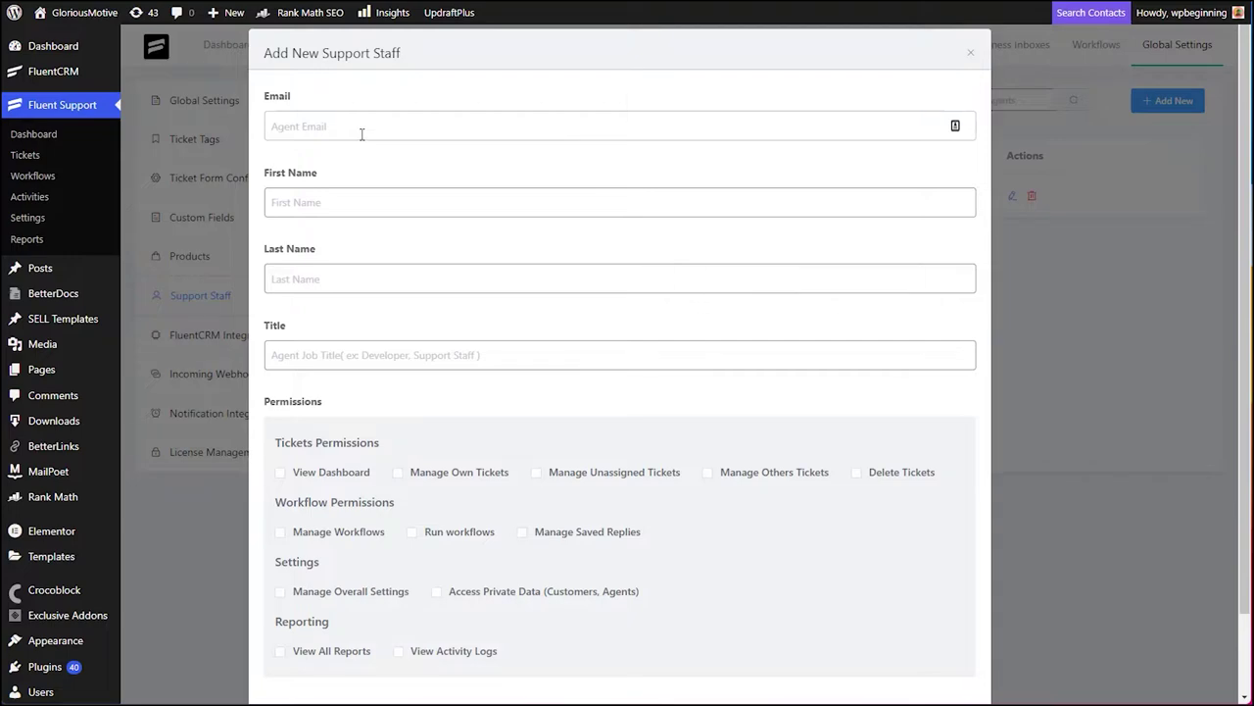
left_click(328, 360)
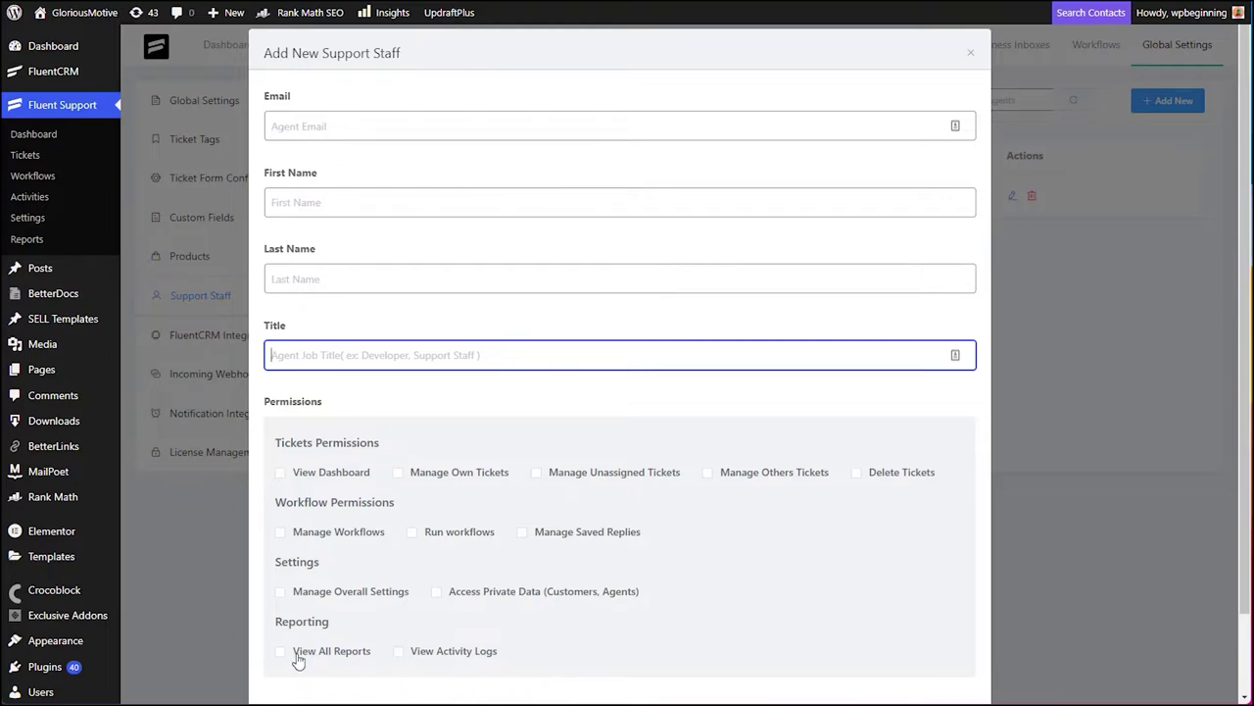
left_click(299, 655)
left_click(299, 658)
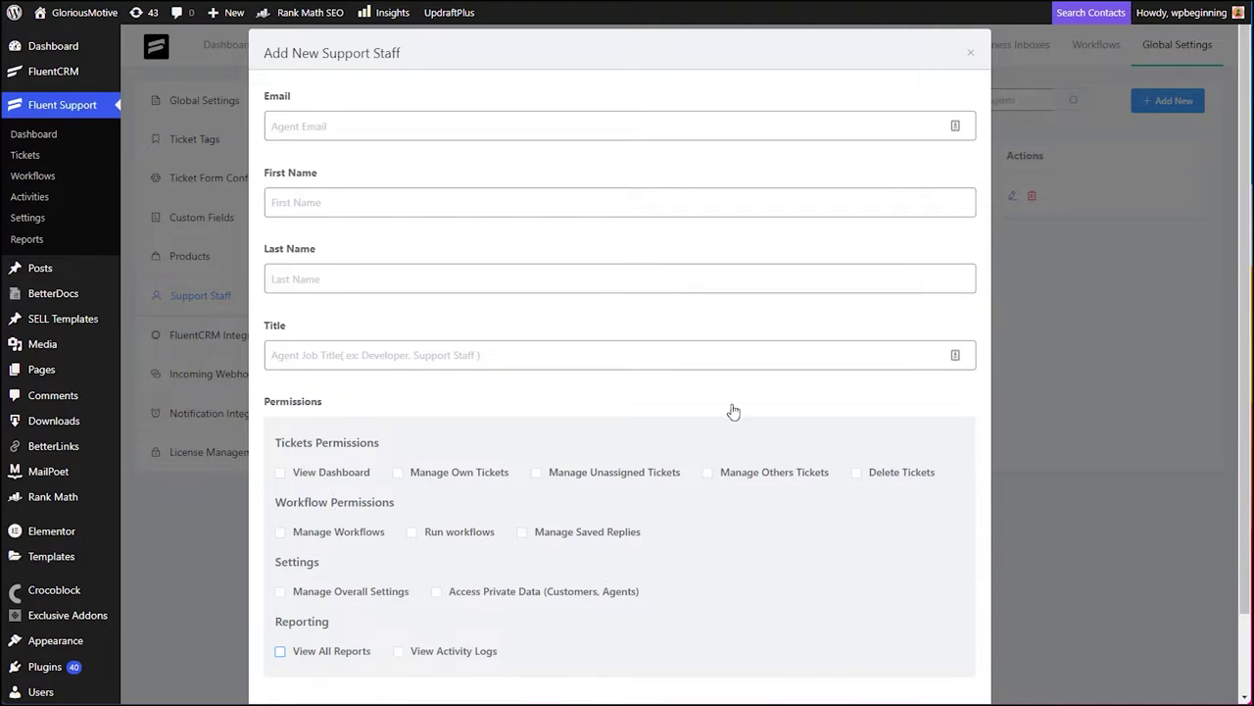
scroll(863, 323, "down", 2)
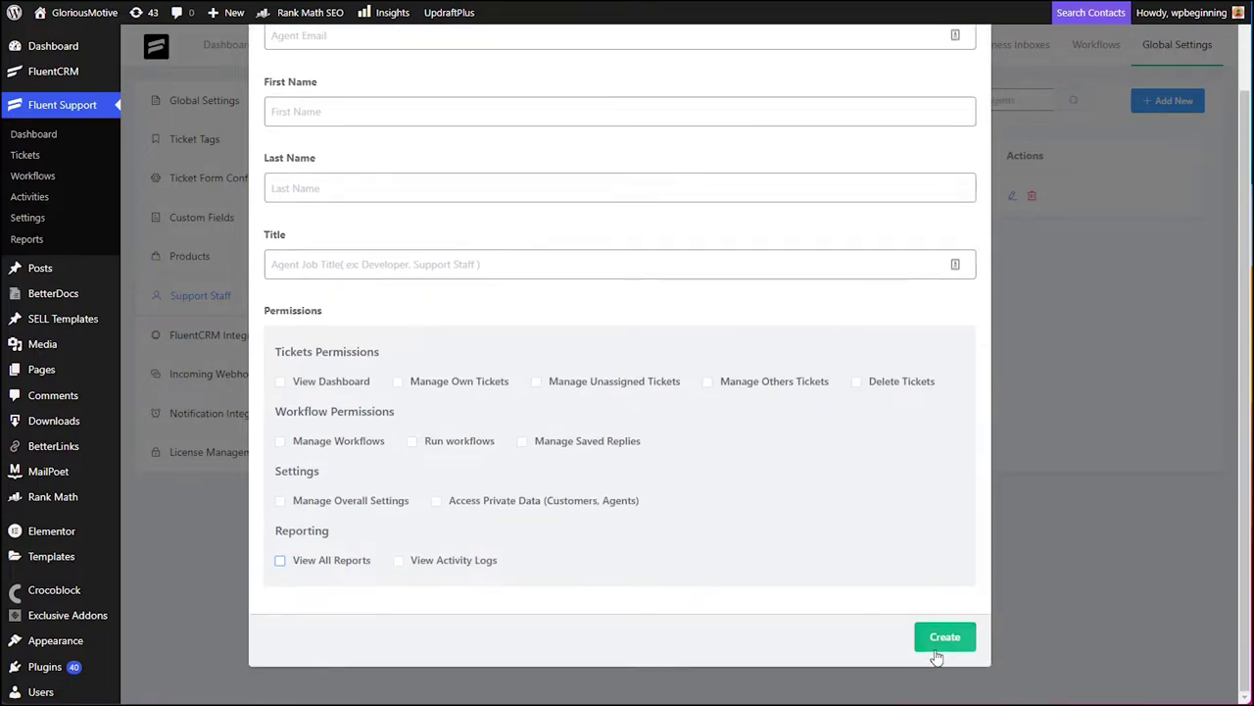
scroll(932, 641, "up", 2)
left_click(972, 53)
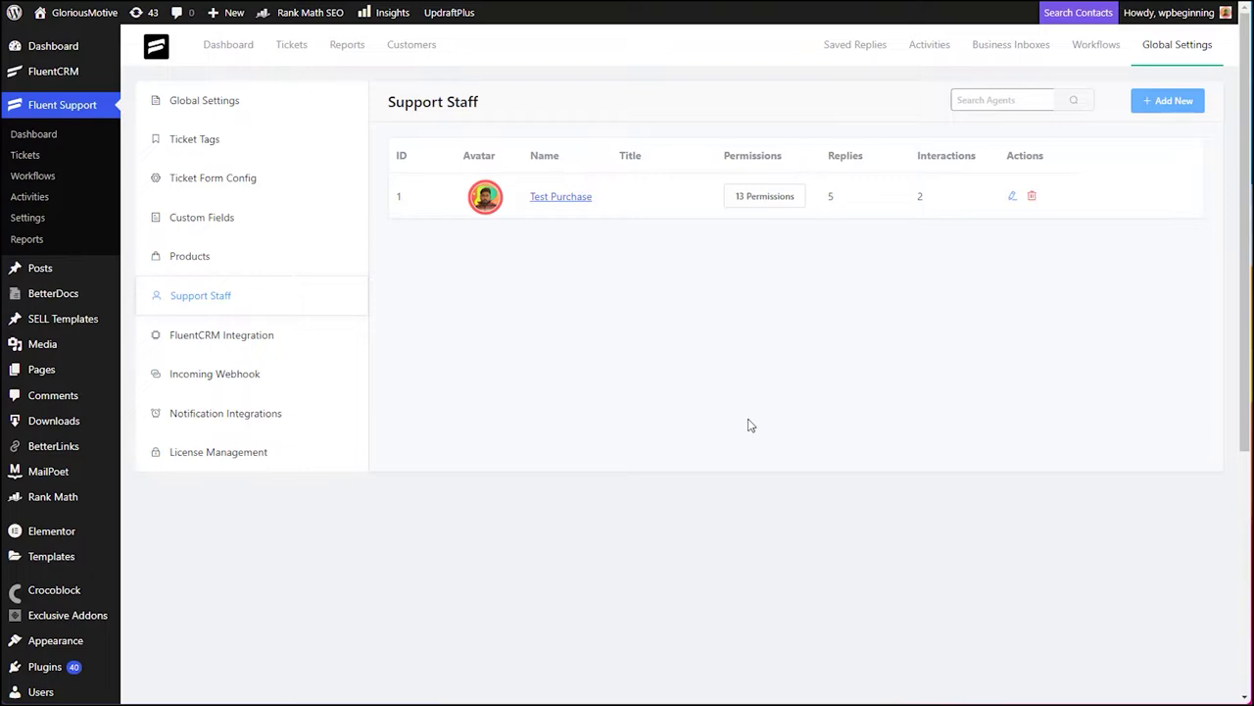
- Open the FluentCRM Integration settings and view the contact lists without choosing one
left_click(213, 339)
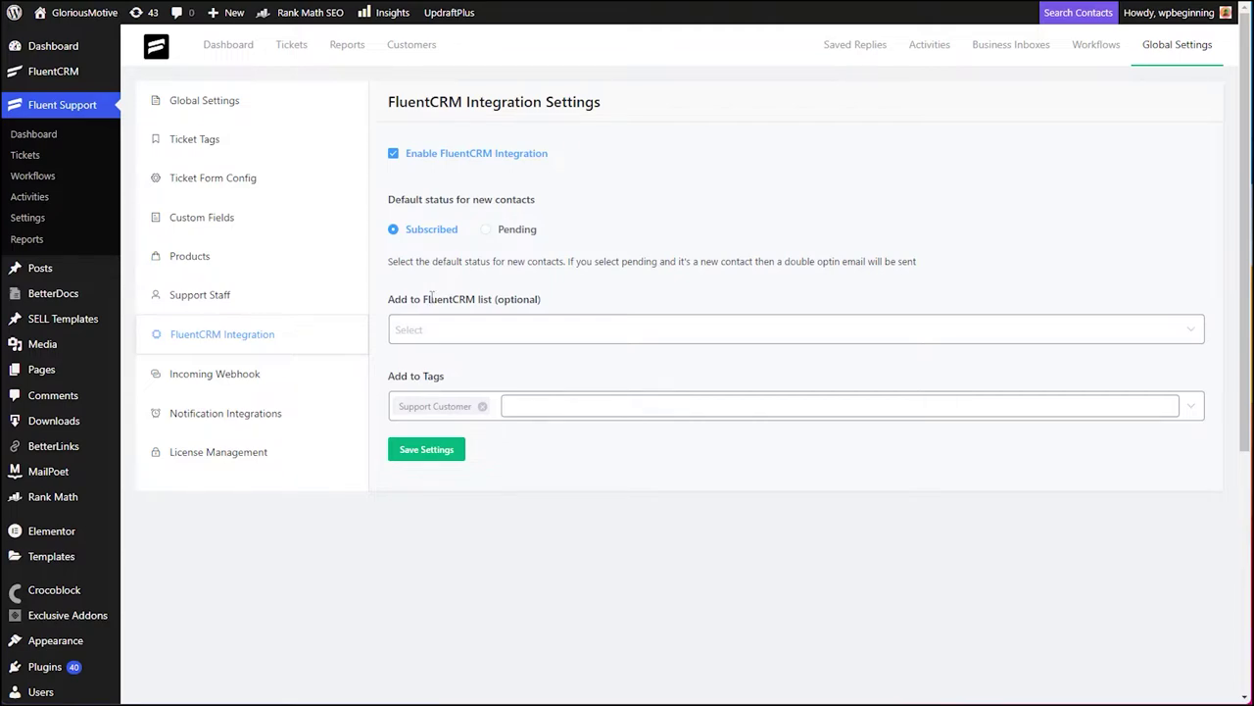
left_click(442, 330)
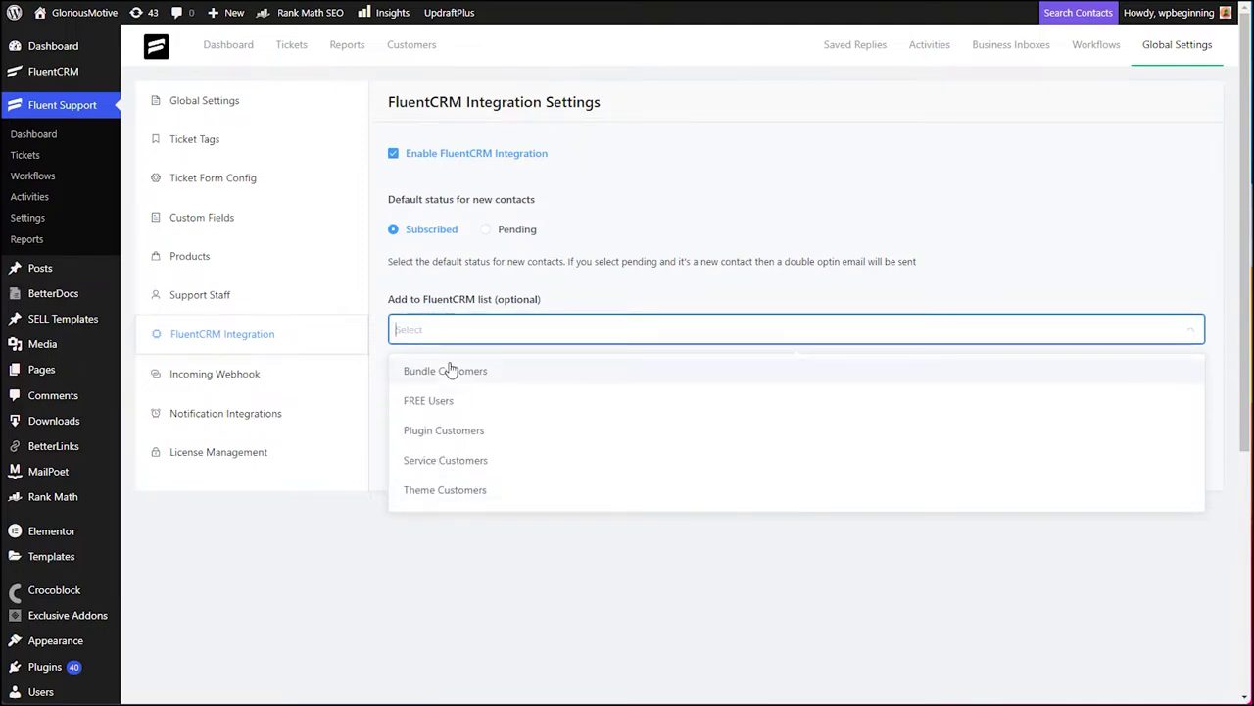
left_click(579, 304)
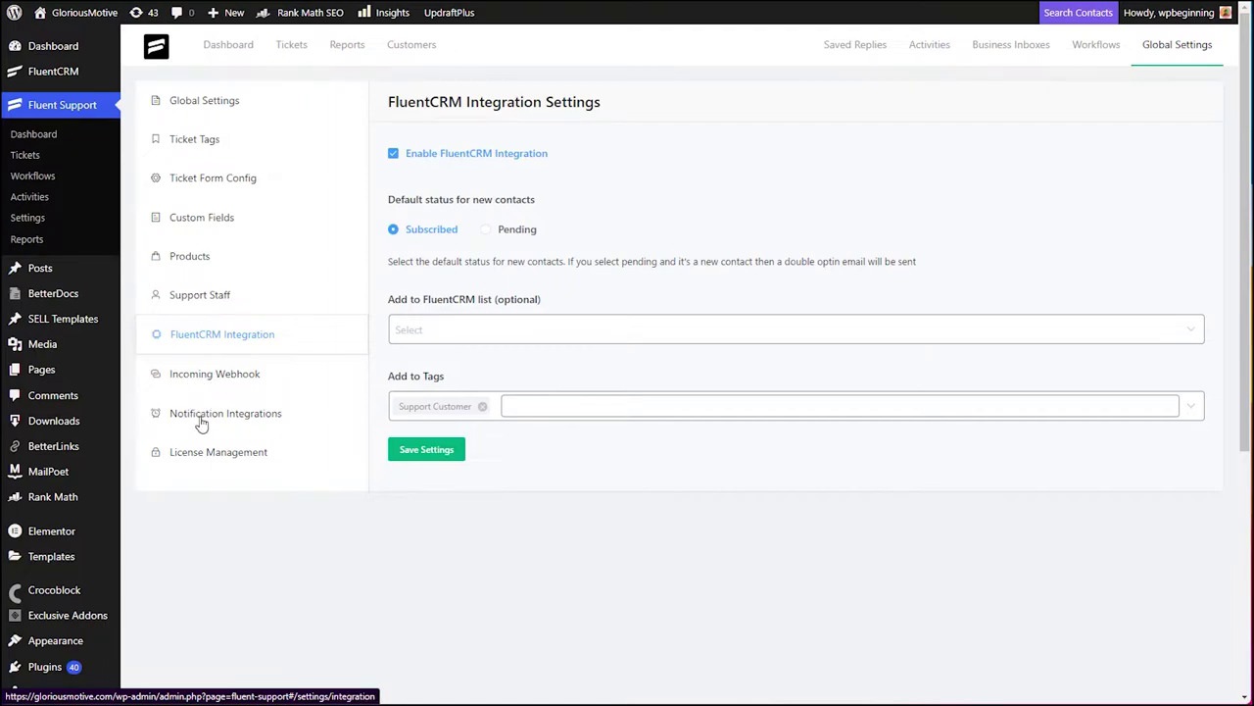
- Review the Telegram and Slack notification settings, then view the License Management page
left_click(202, 422)
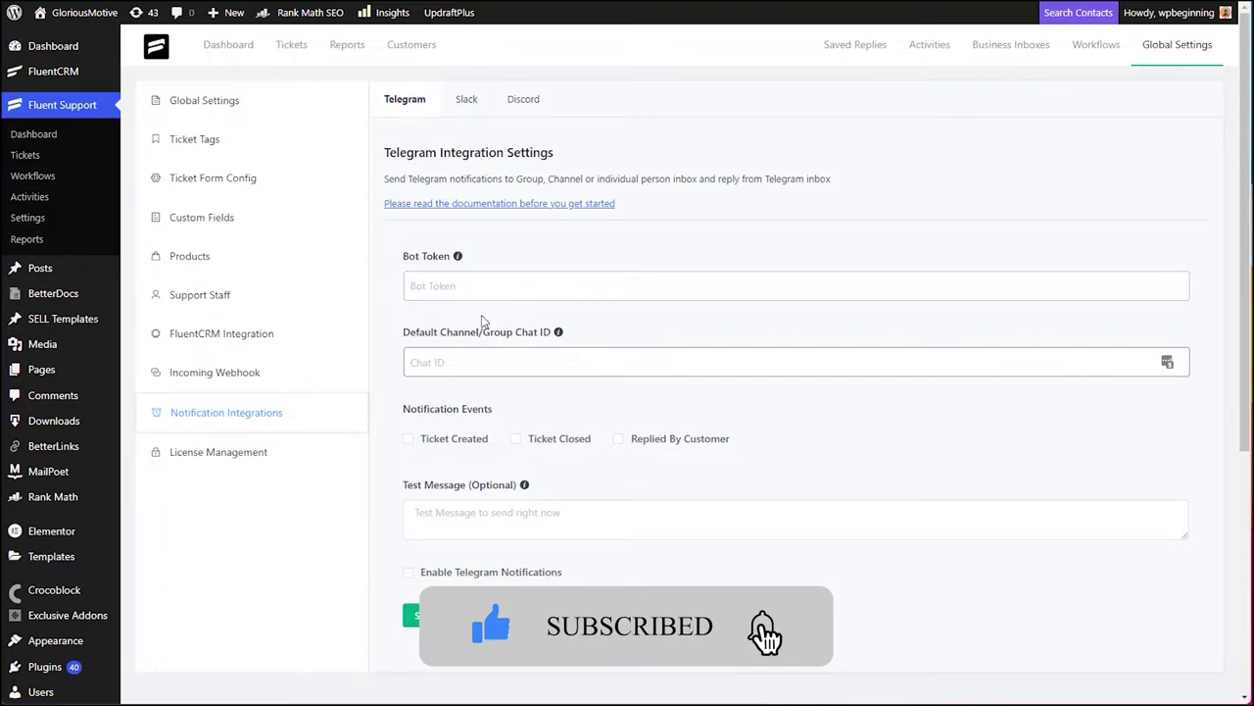
left_click(467, 99)
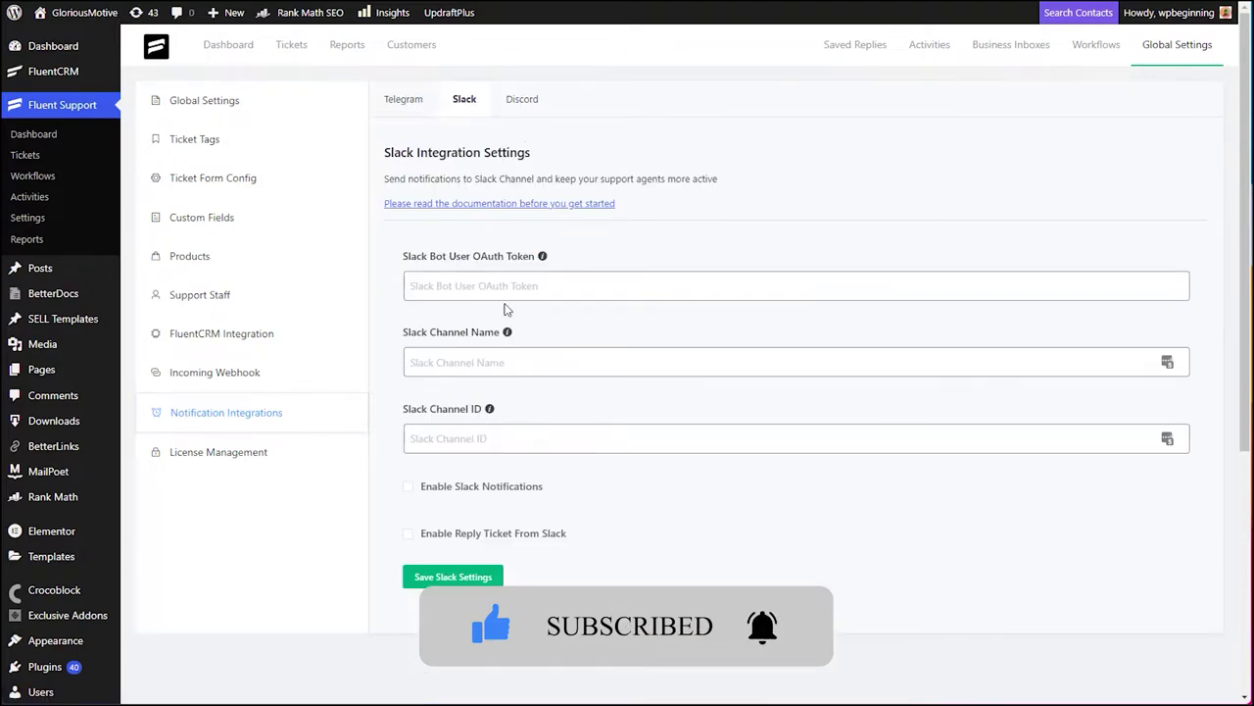
left_click(420, 580)
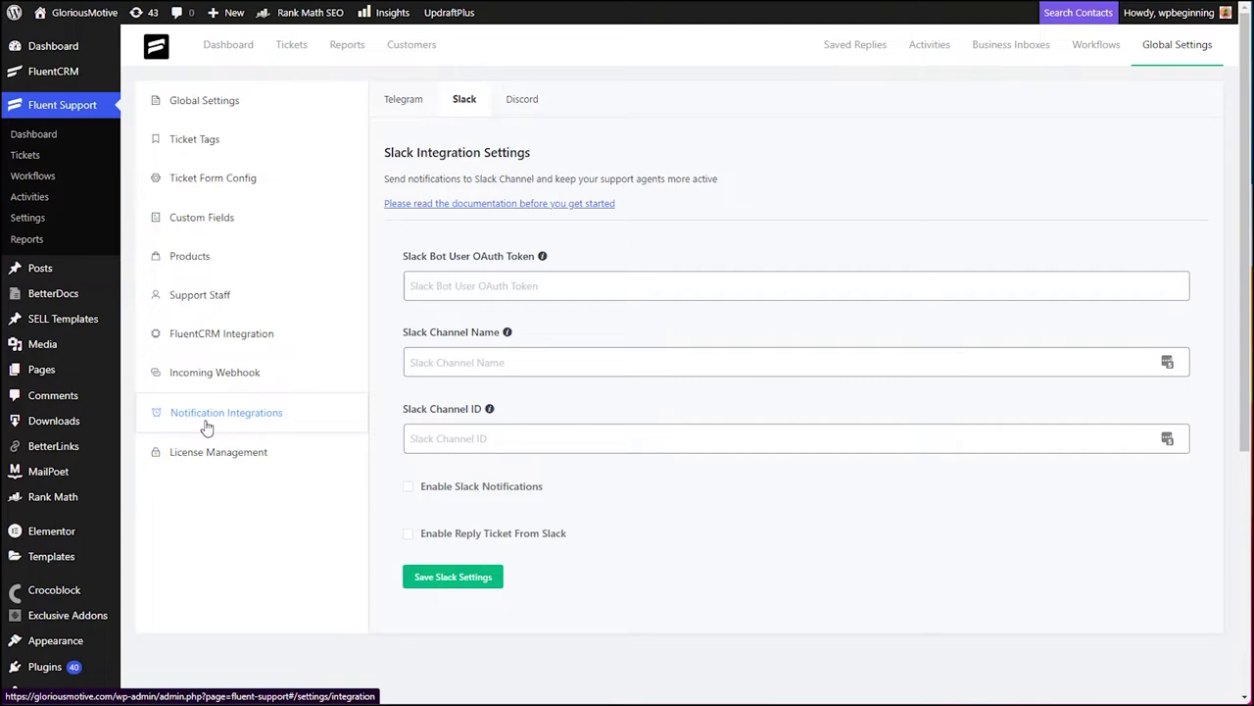
left_click(218, 457)
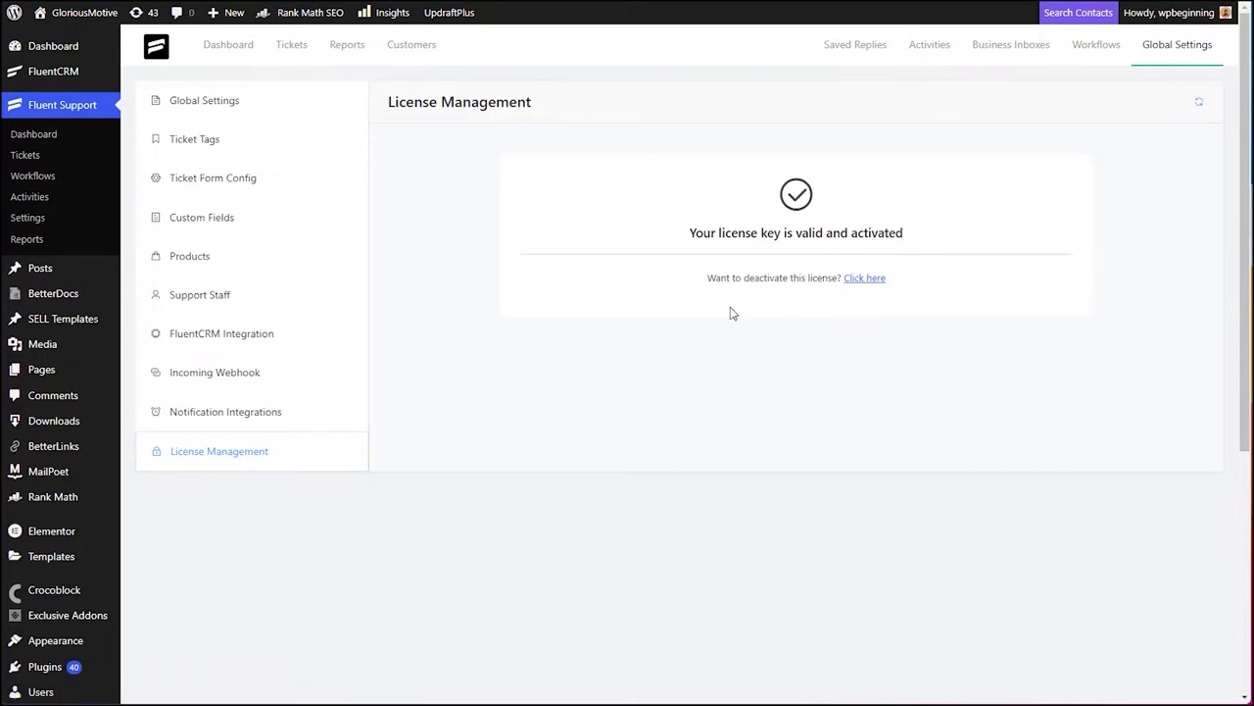
- Highlight the license validity message, then go to the All Workflows list
left_click_drag(690, 235, 918, 242)
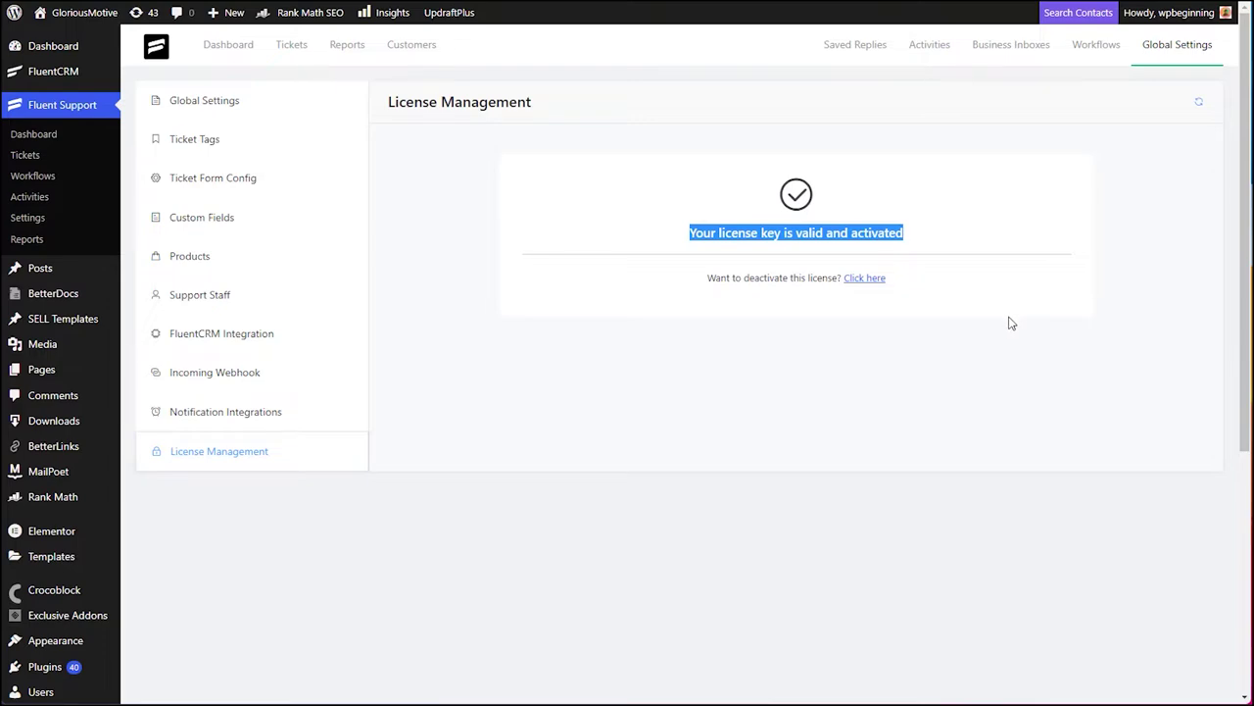
left_click(1100, 57)
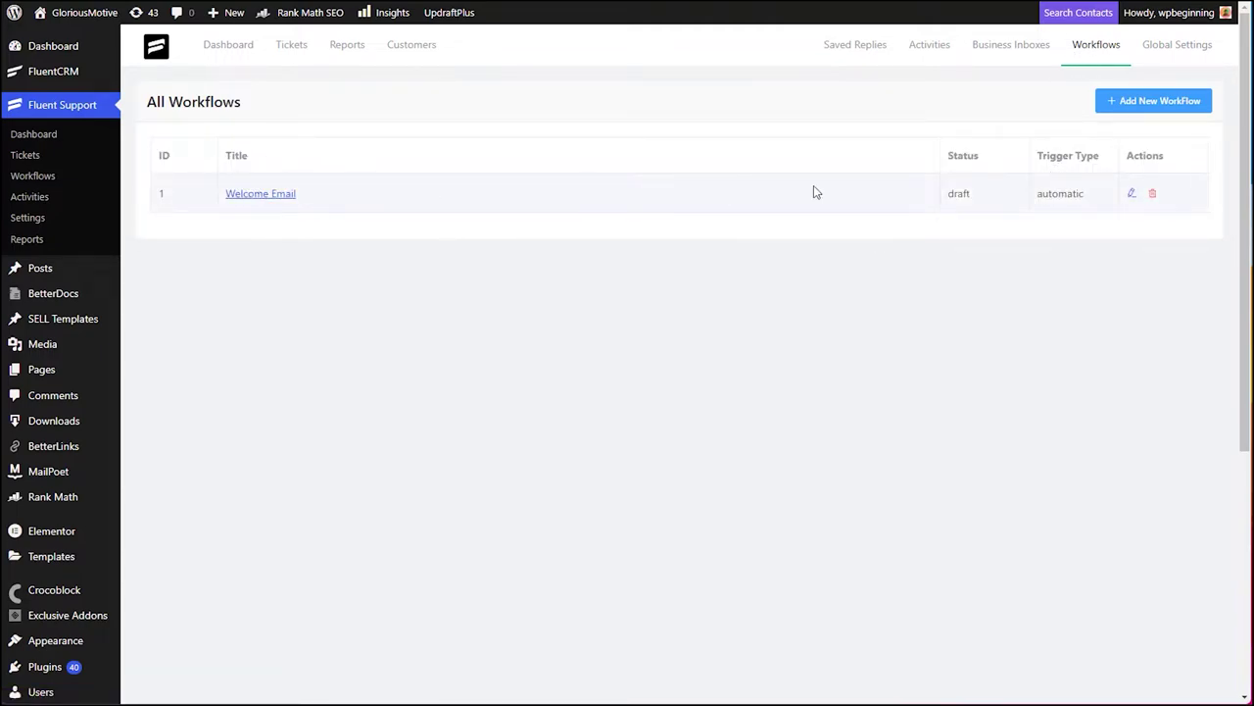
- Create a new automatic workflow named 'test'
left_click(1151, 106)
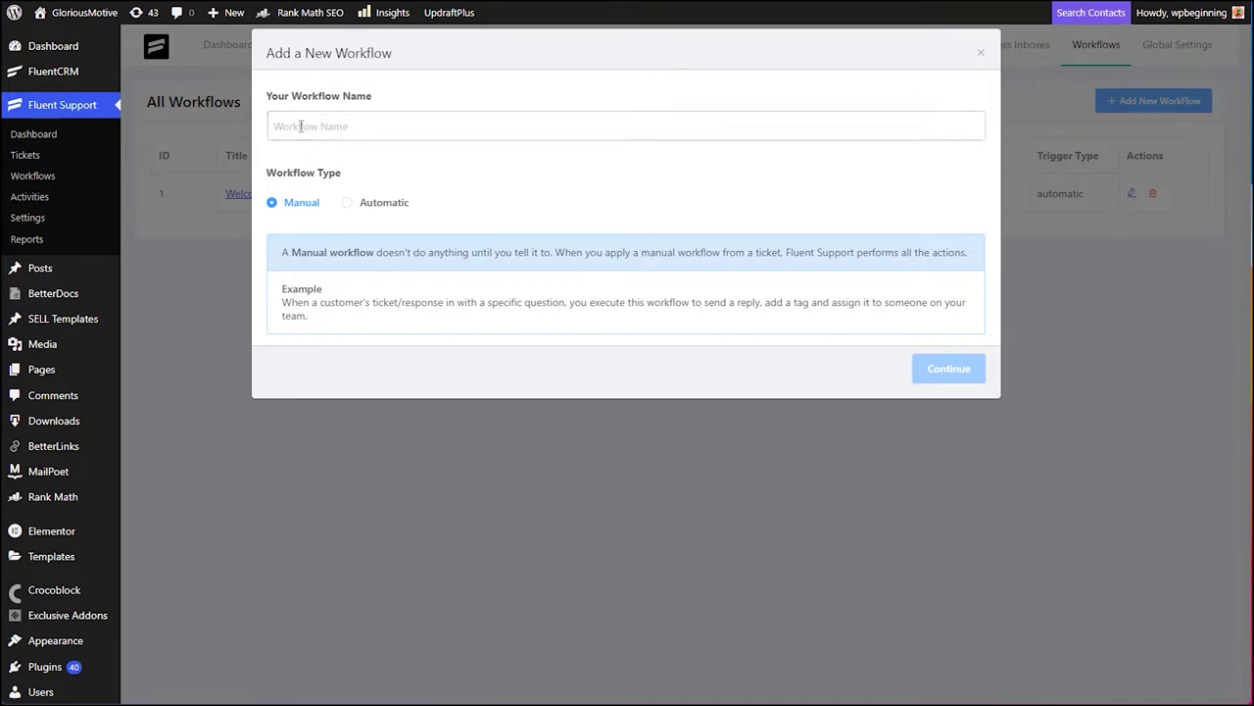
left_click(347, 202)
left_click(298, 125)
type("test")
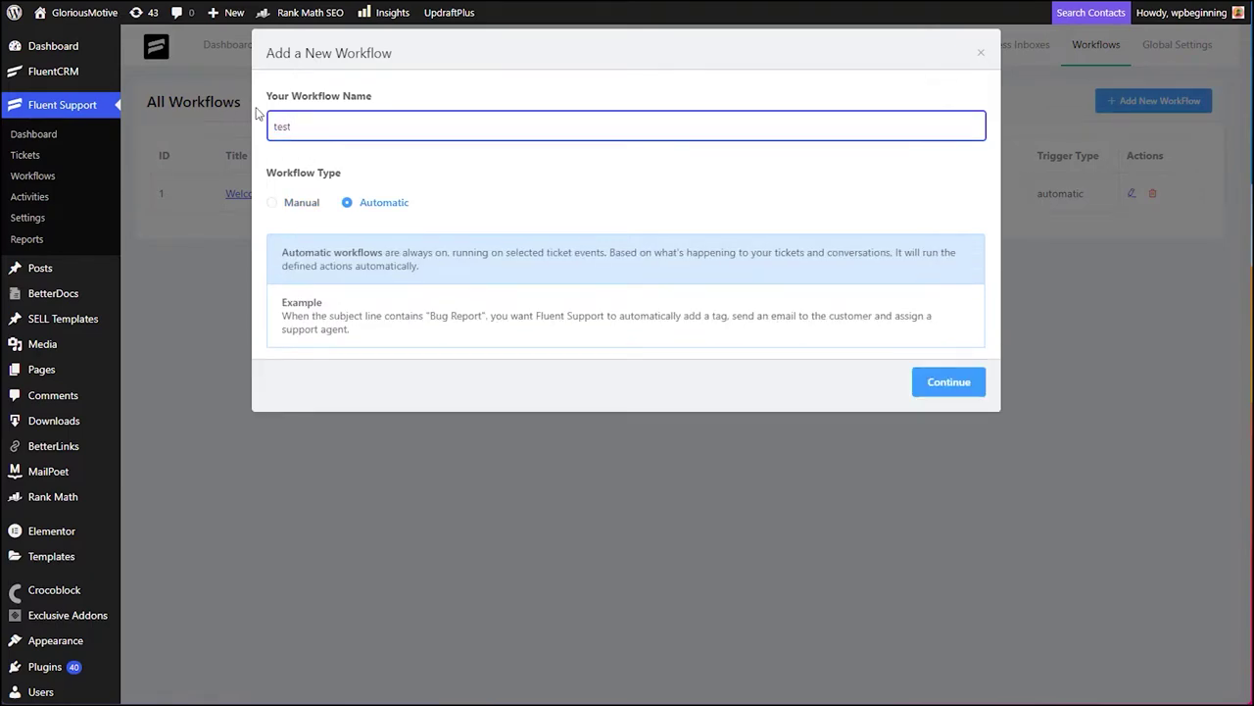
left_click(926, 385)
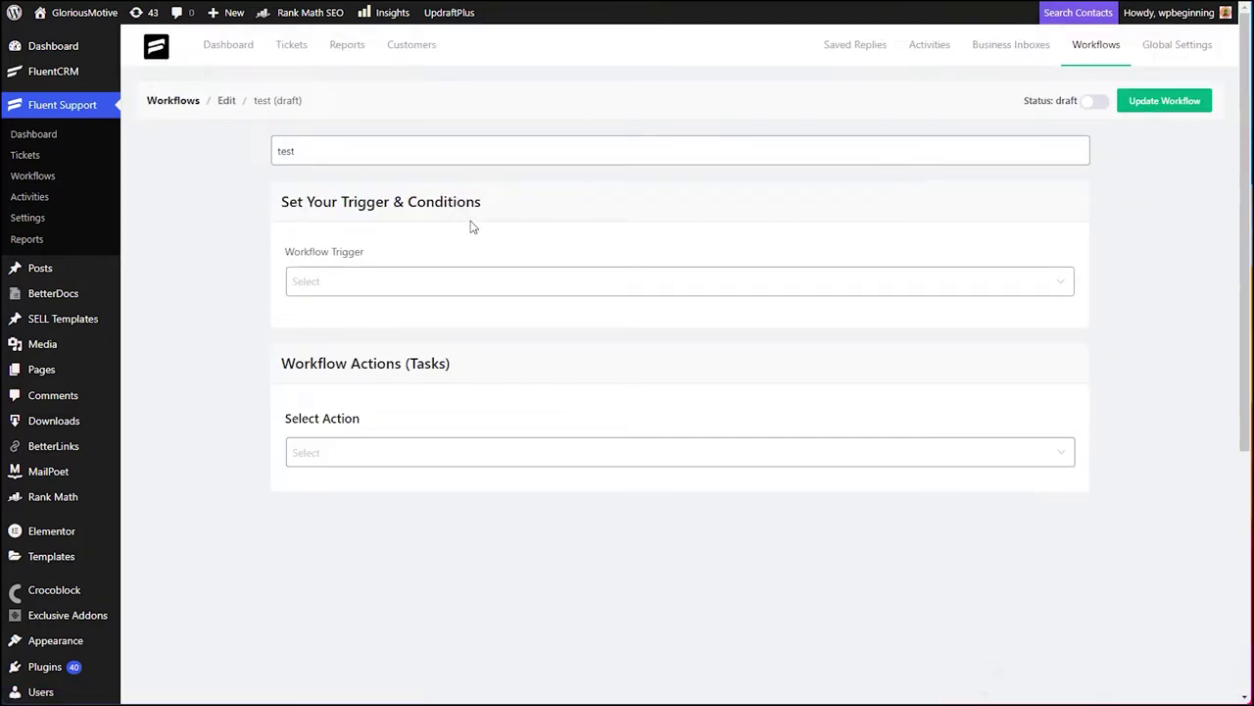
- Set the trigger to On Ticket Creation with condition Selected Product Equal Ayush WordPress Theme
left_click(297, 284)
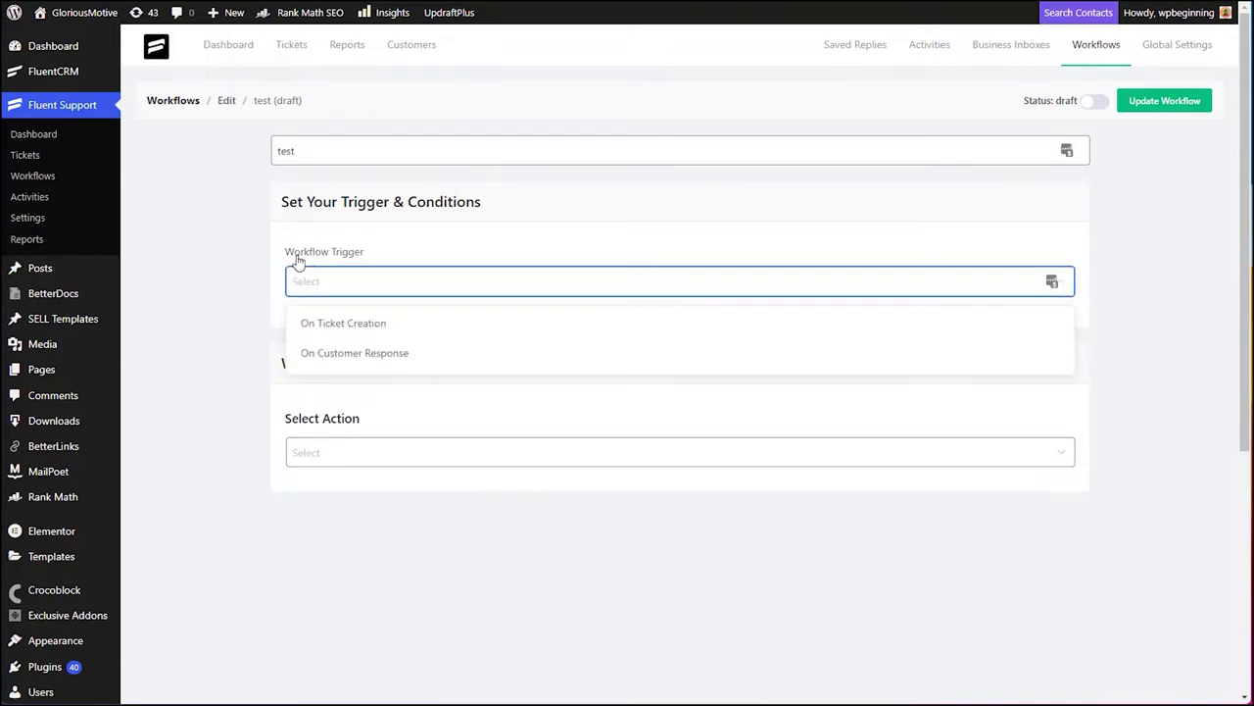
left_click(321, 327)
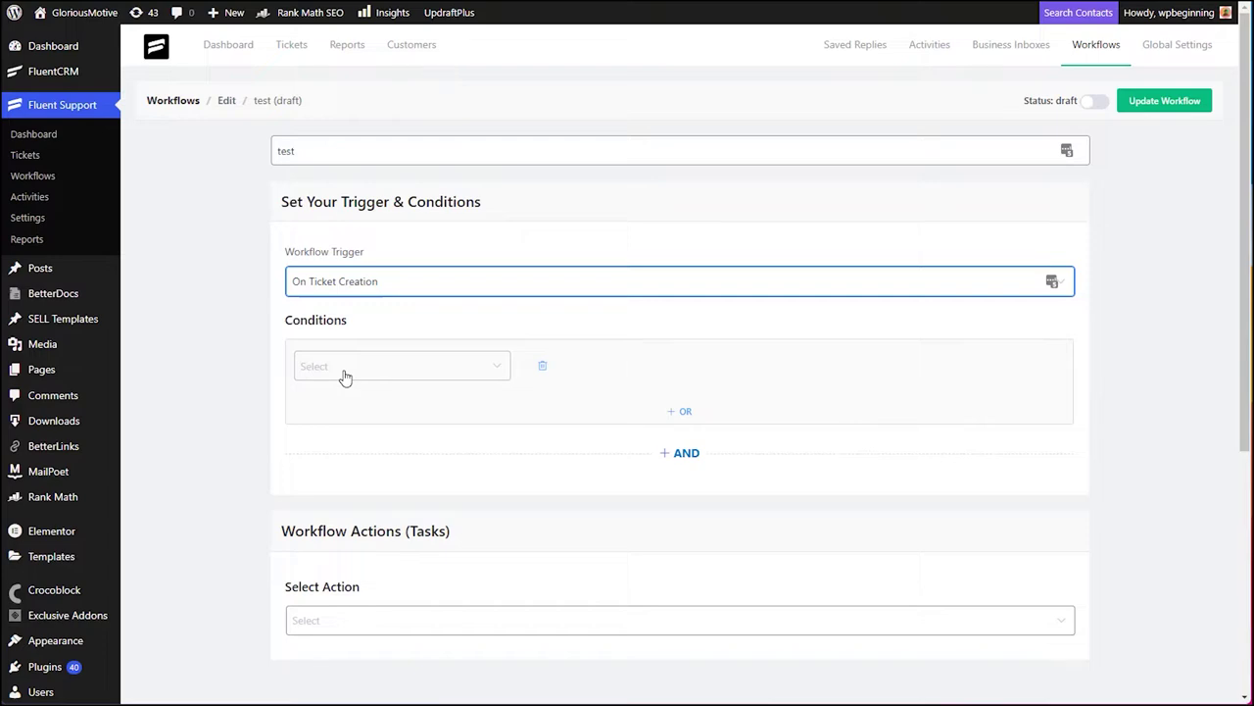
left_click(342, 371)
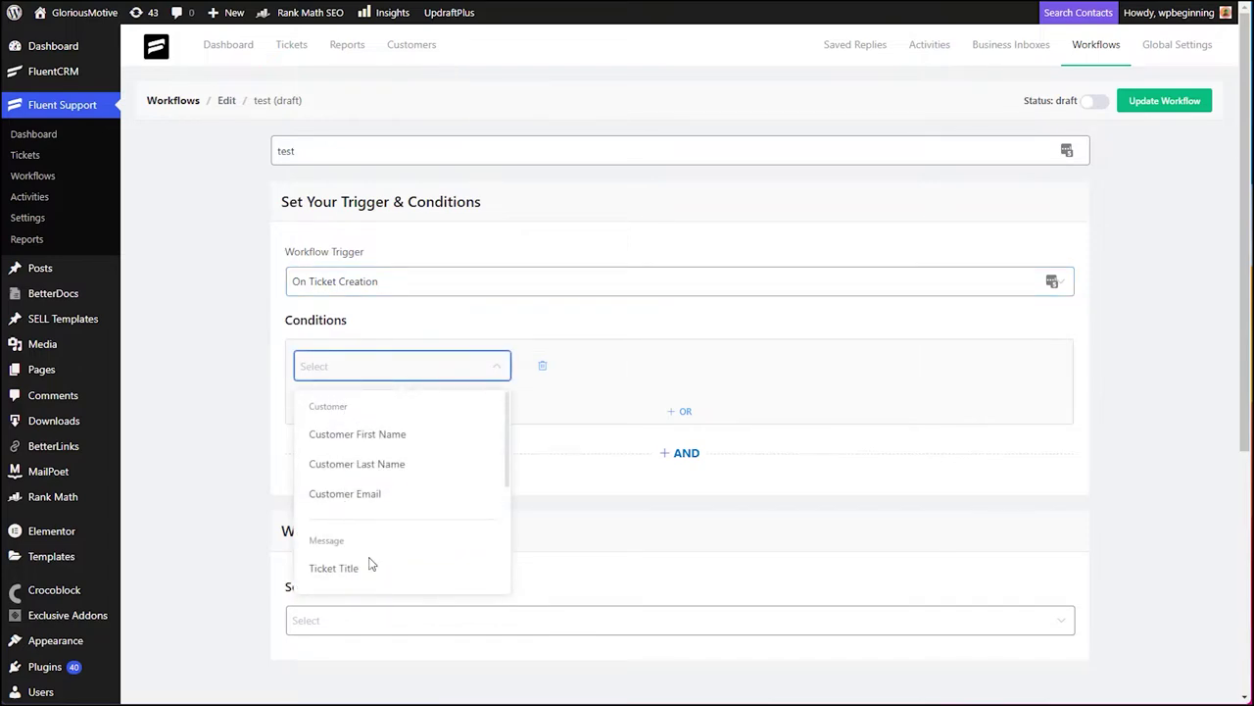
scroll(372, 568, "down", 1)
scroll(421, 529, "down", 2)
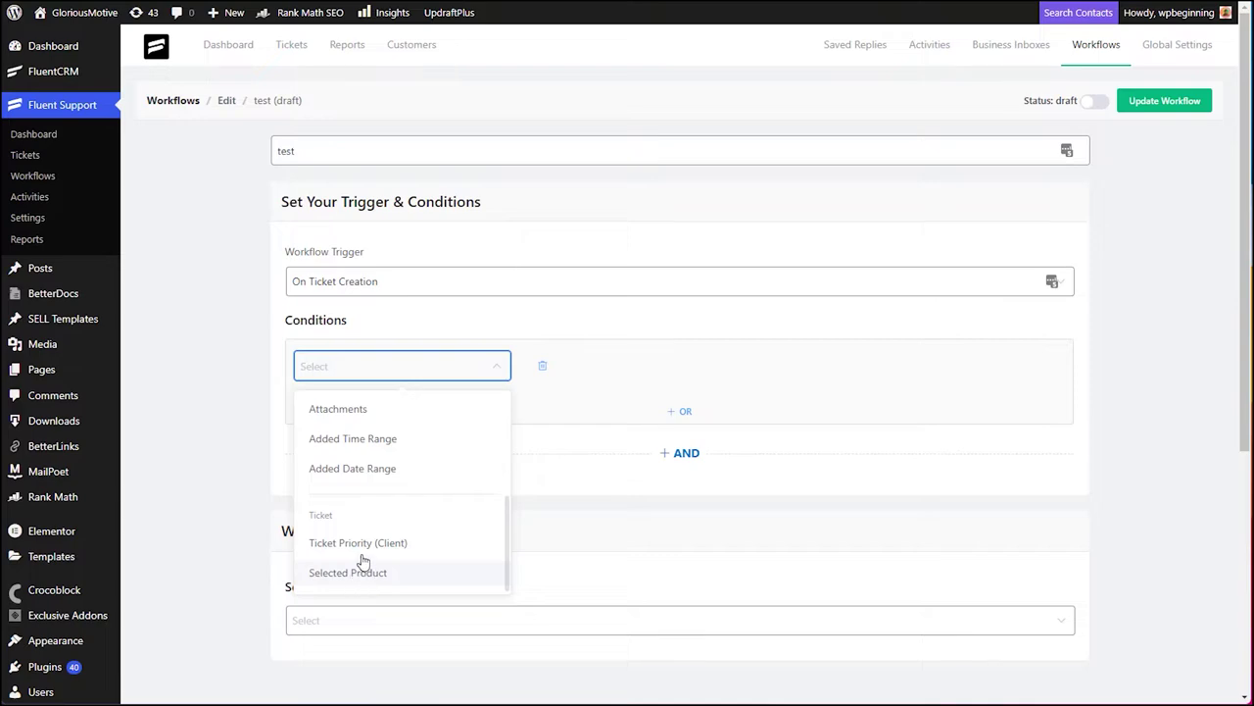
left_click(343, 574)
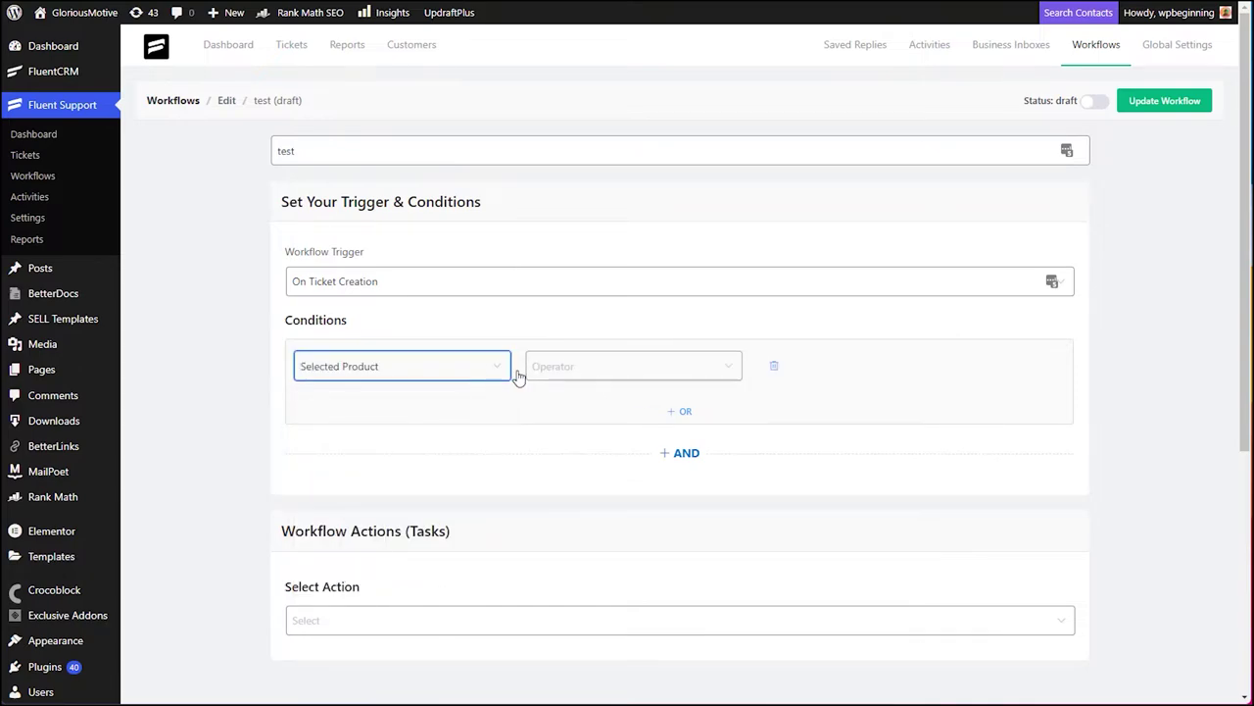
left_click(590, 373)
left_click(562, 409)
left_click(792, 366)
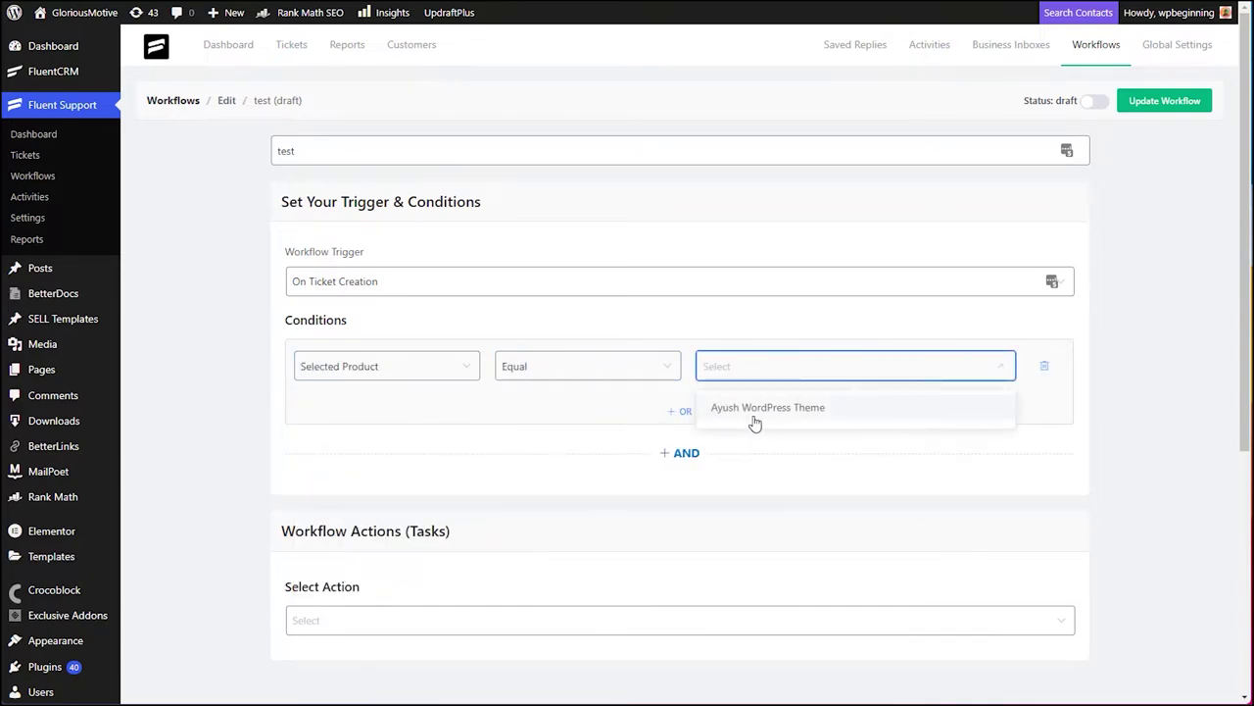
left_click(722, 409)
scroll(627, 466, "down", 2)
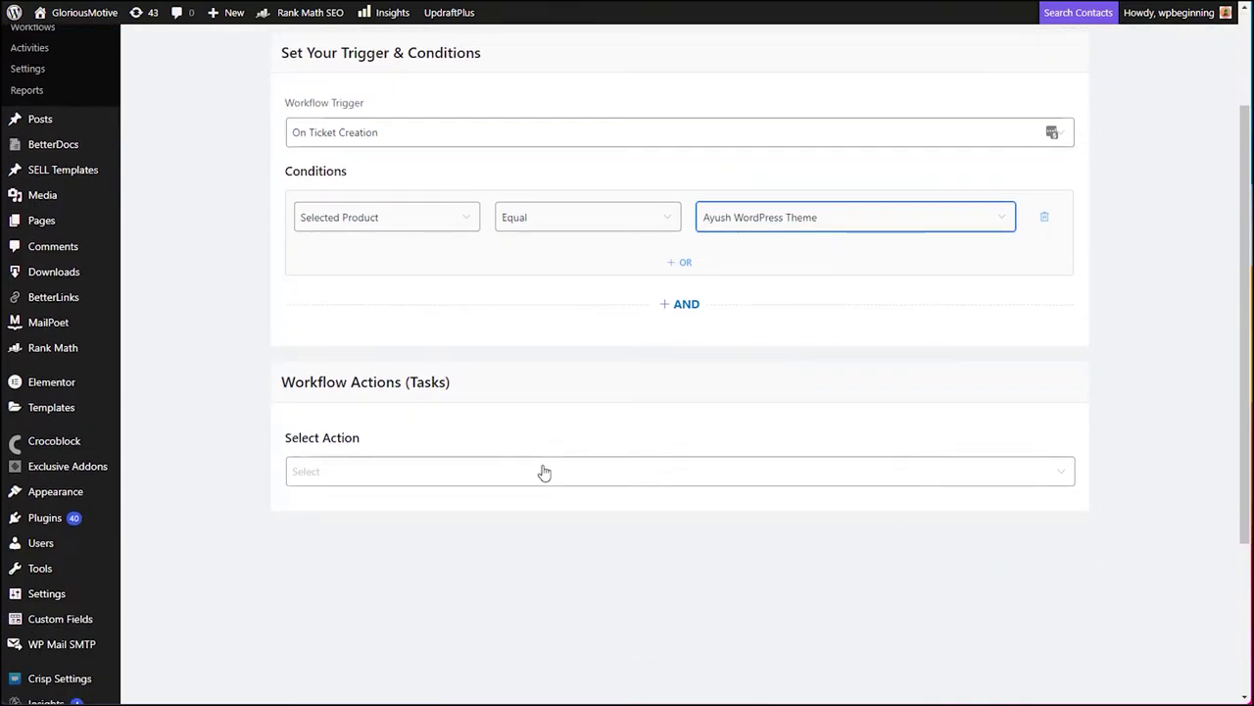
- Add and save an Add Tag(s) action with the Techical tag, titled 'This is ayish theme customer tag'
left_click(328, 470)
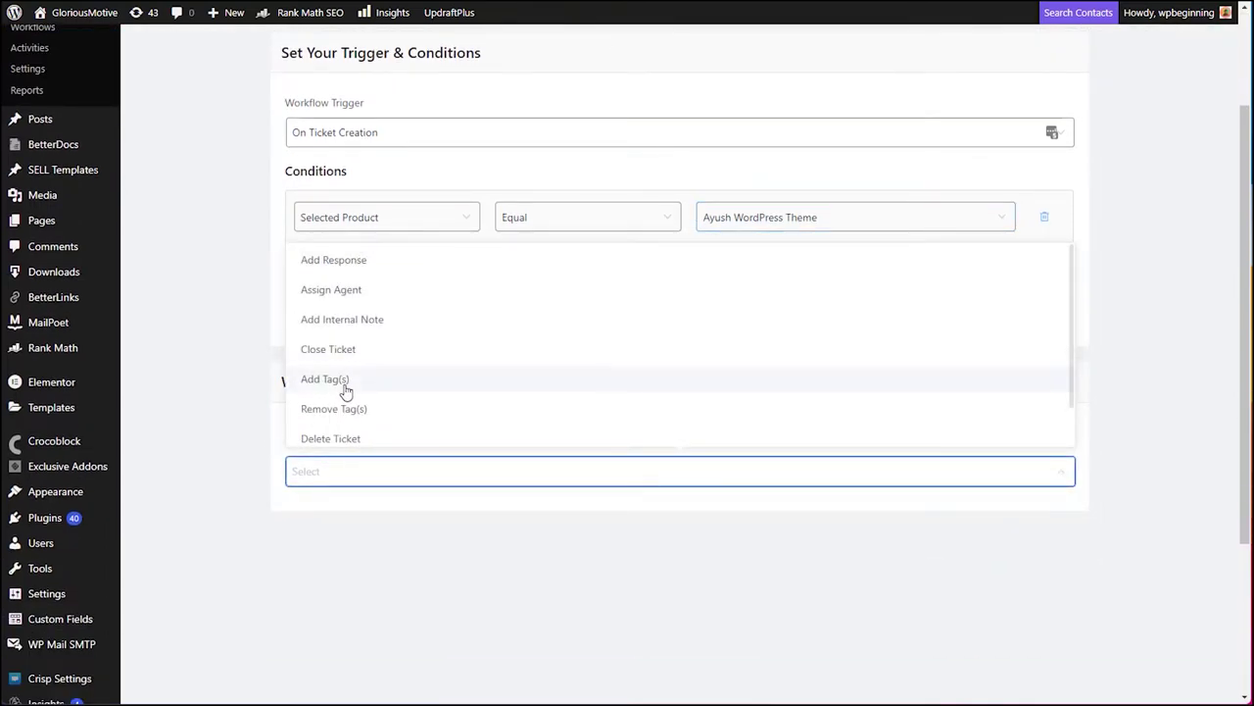
left_click(333, 382)
scroll(371, 530, "down", 1)
left_click(324, 481)
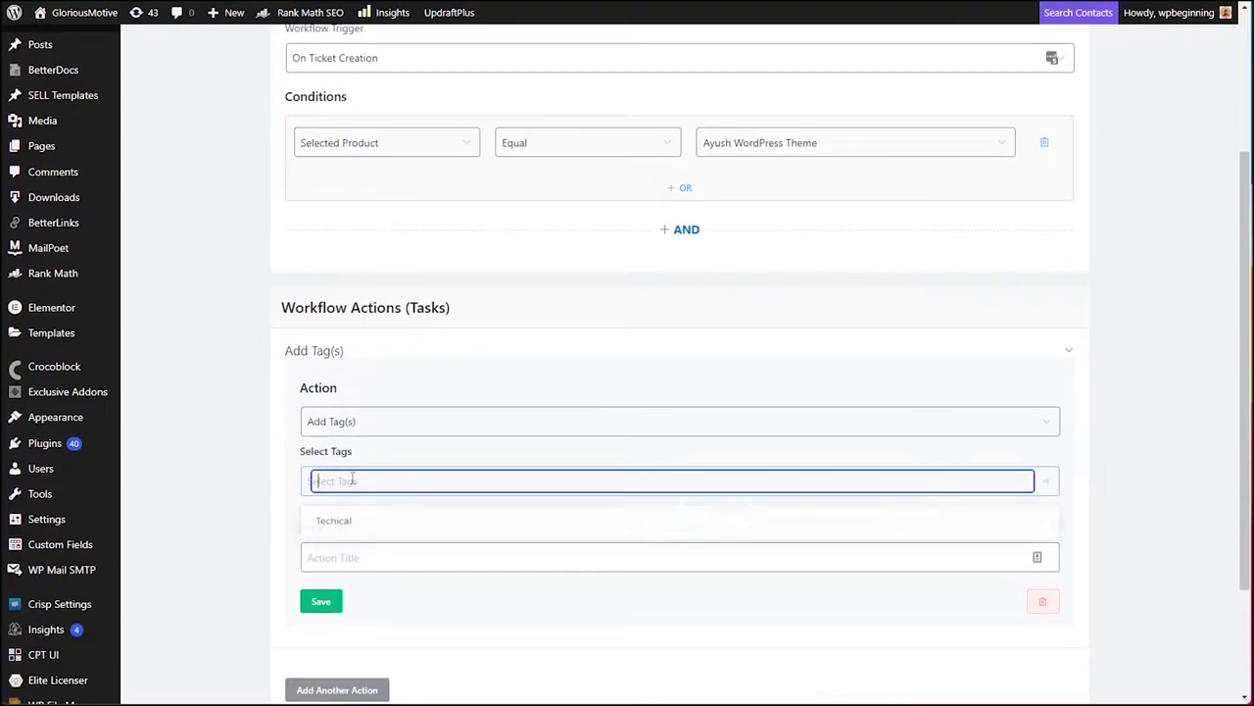
left_click(351, 524)
scroll(351, 528, "down", 2)
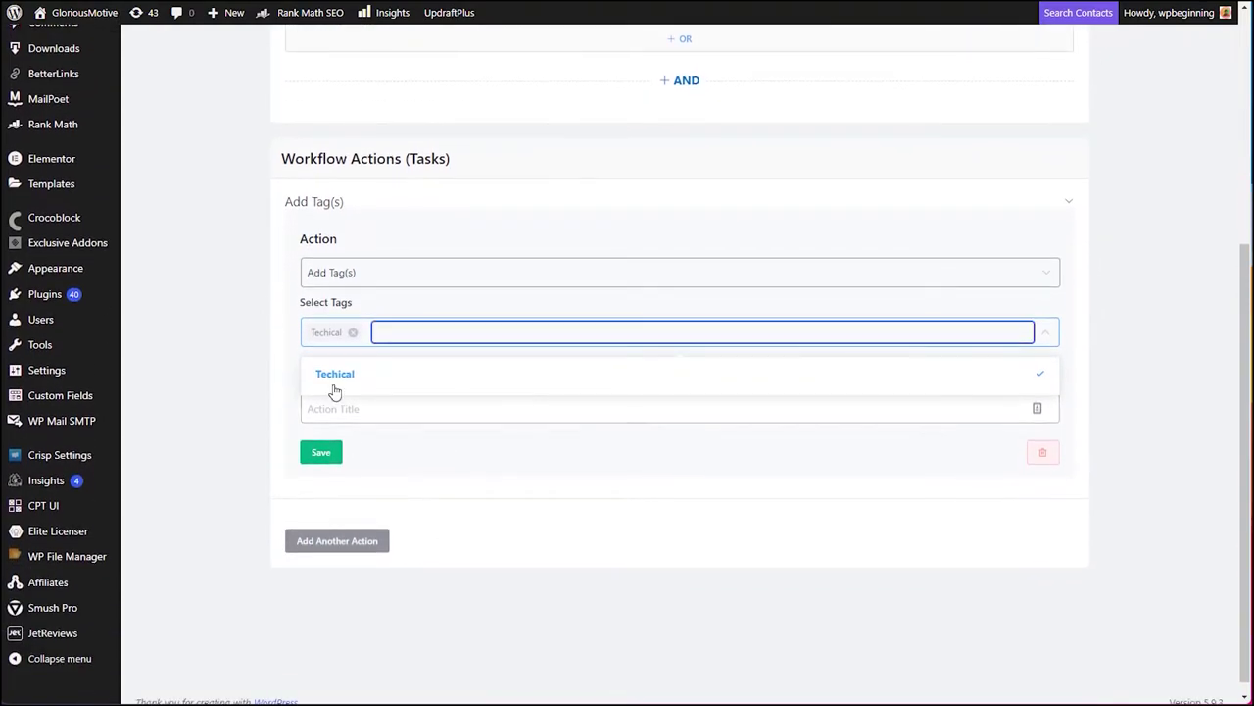
left_click(352, 417)
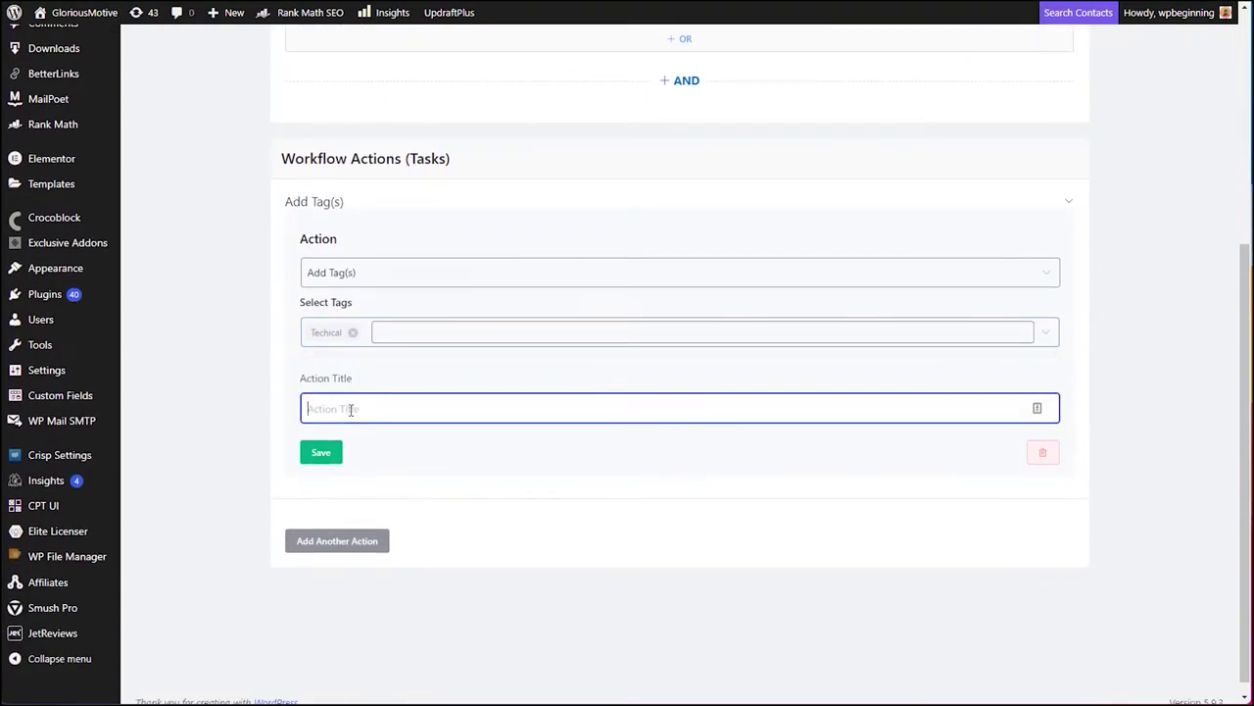
type("This is ayish theme customer ta")
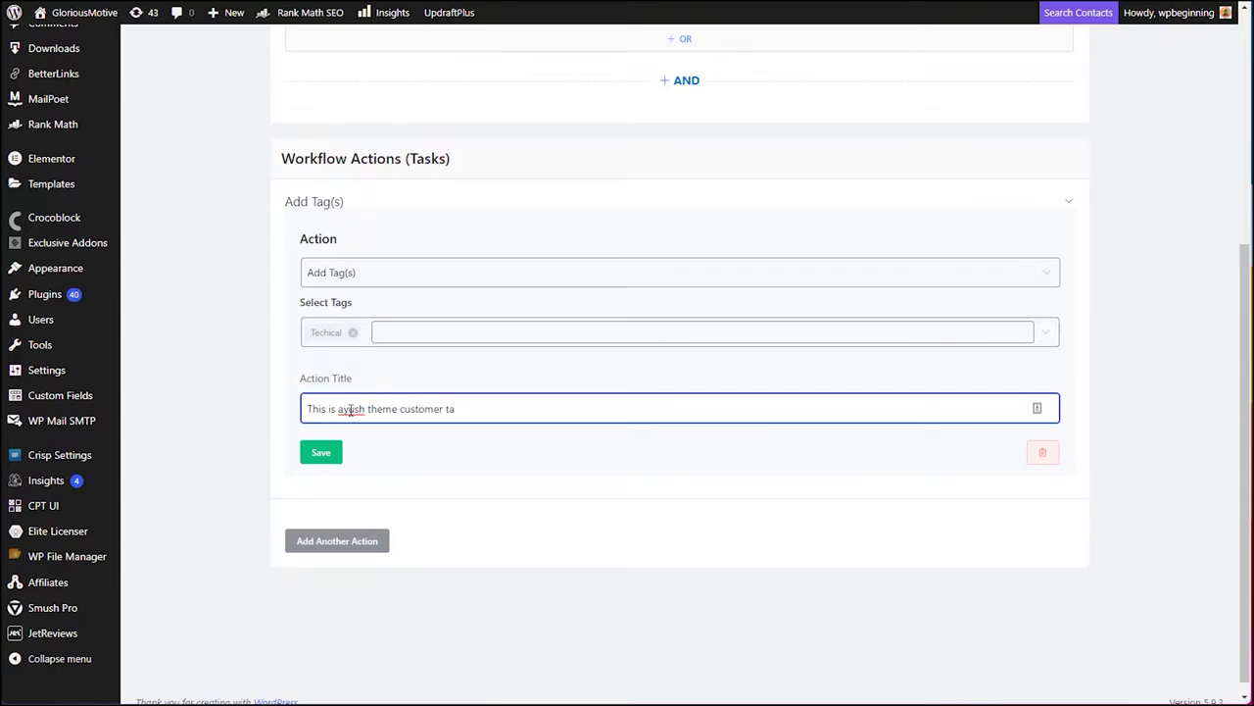
type("g")
left_click(317, 454)
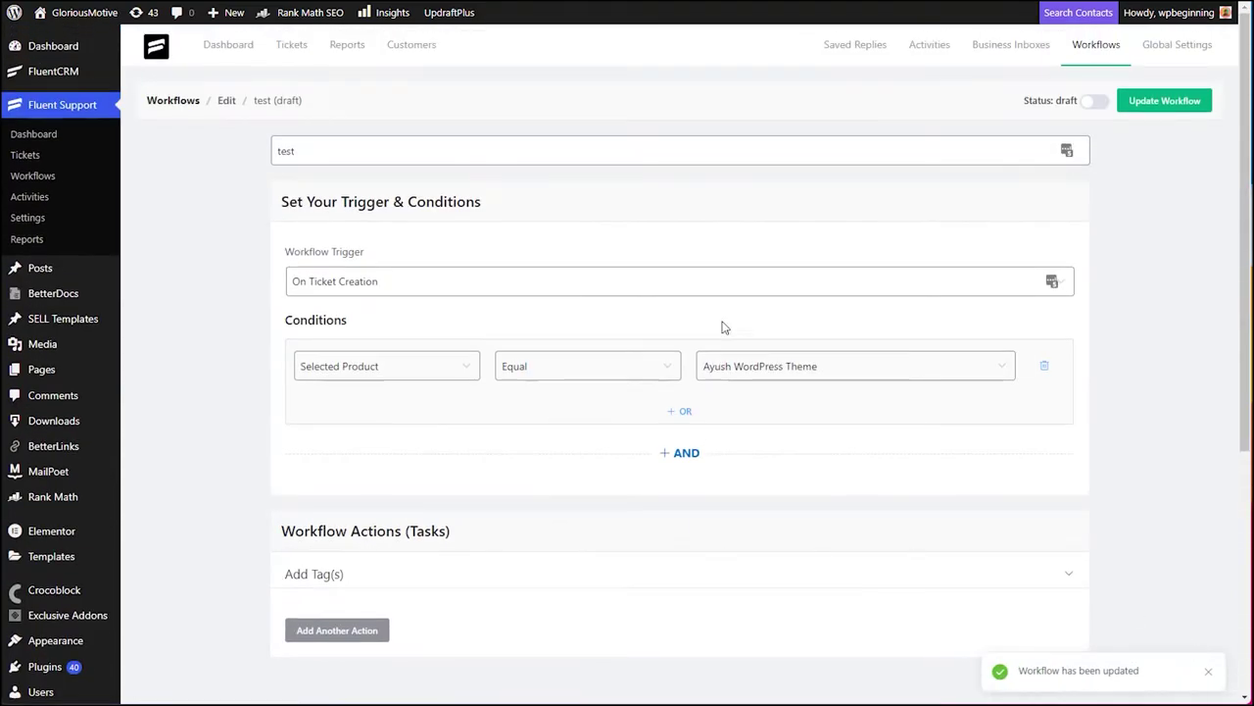
- Switch the test workflow's status to published and review its Add Tag(s) action
left_click(1097, 102)
double_click(1064, 107)
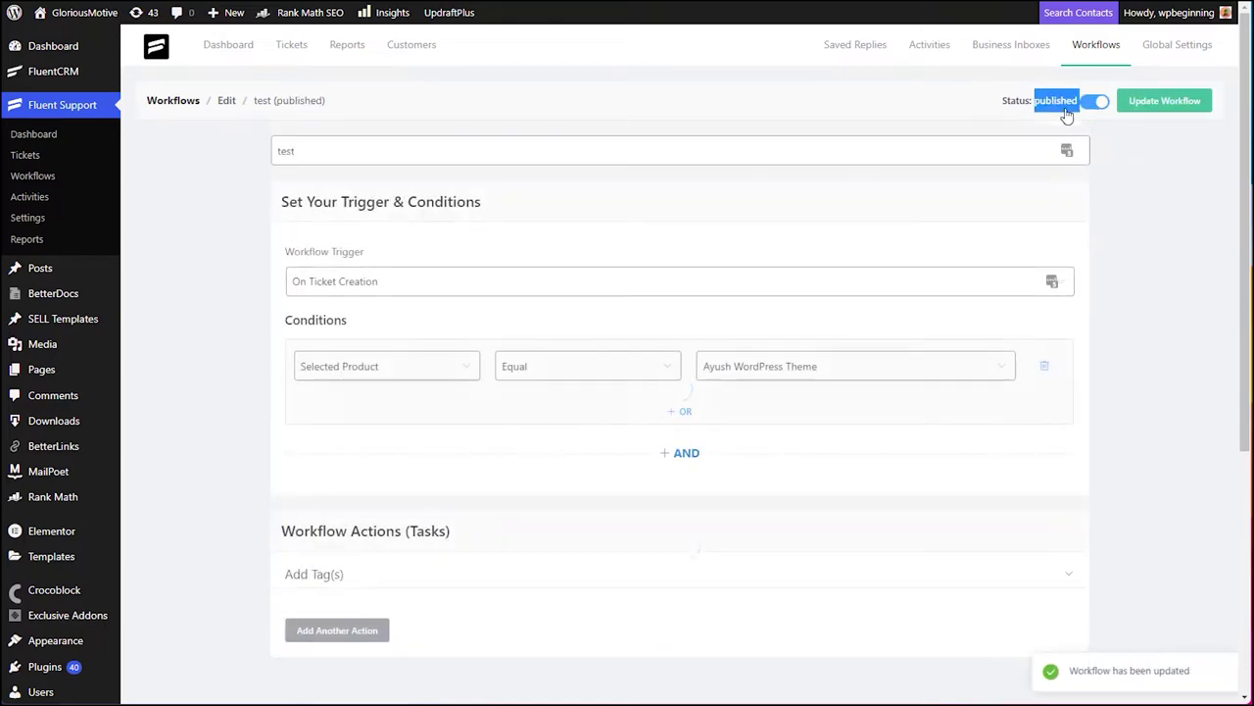
left_click(1145, 224)
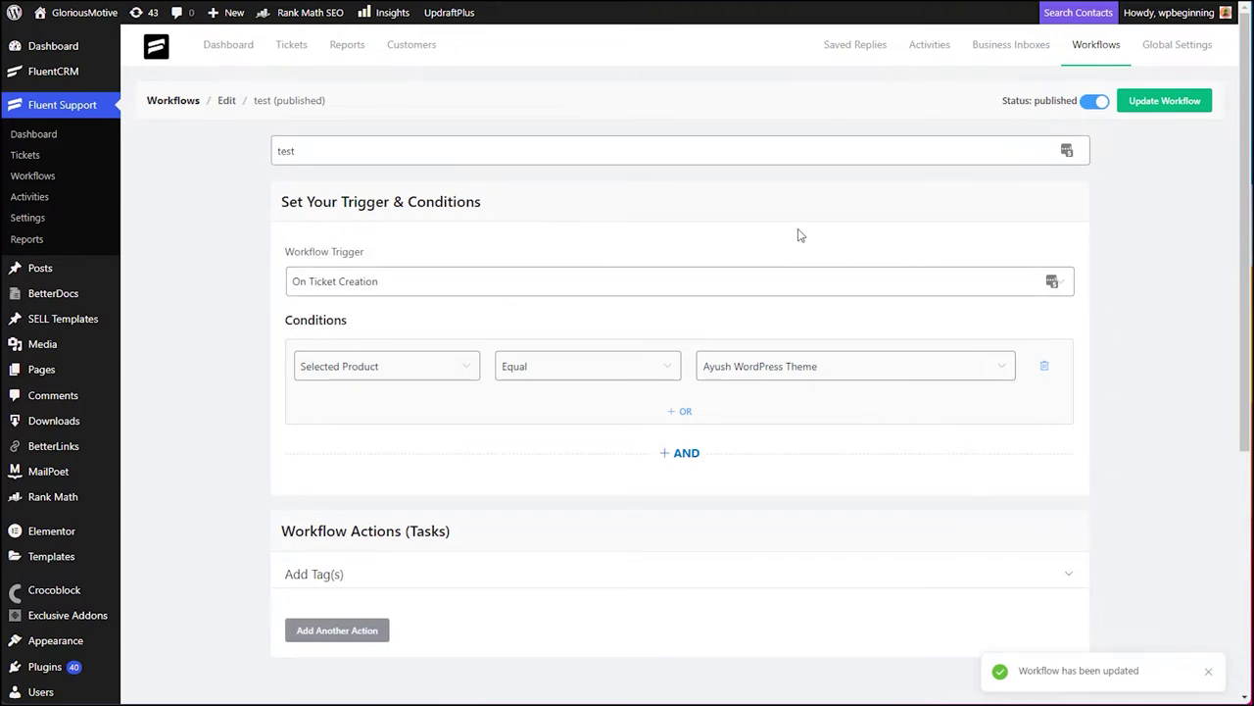
scroll(365, 299, "down", 1)
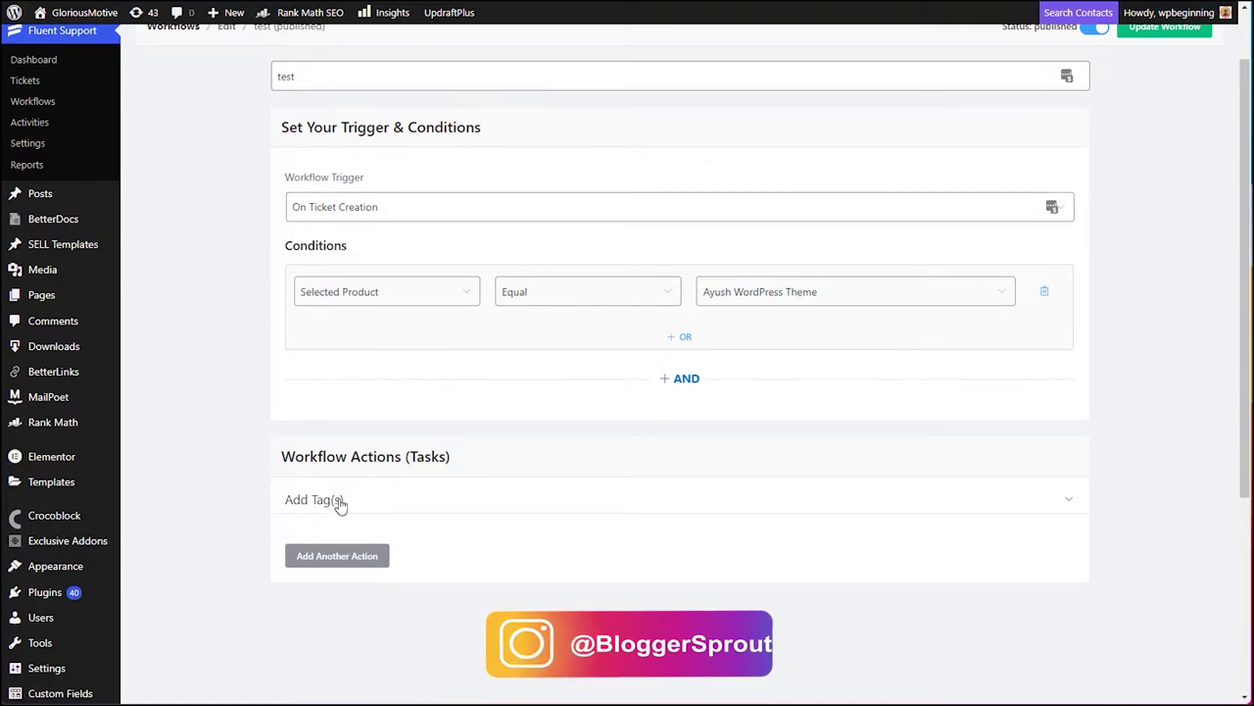
left_click(419, 501)
scroll(372, 549, "down", 2)
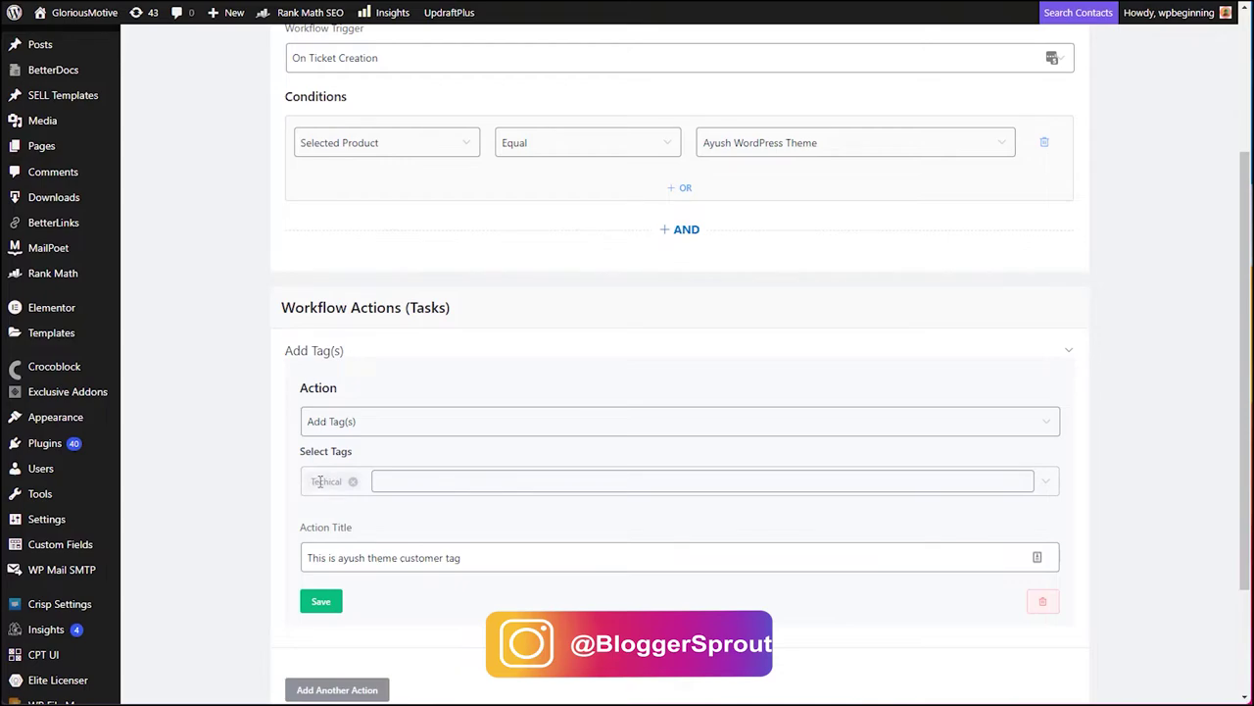
scroll(319, 481, "down", 2)
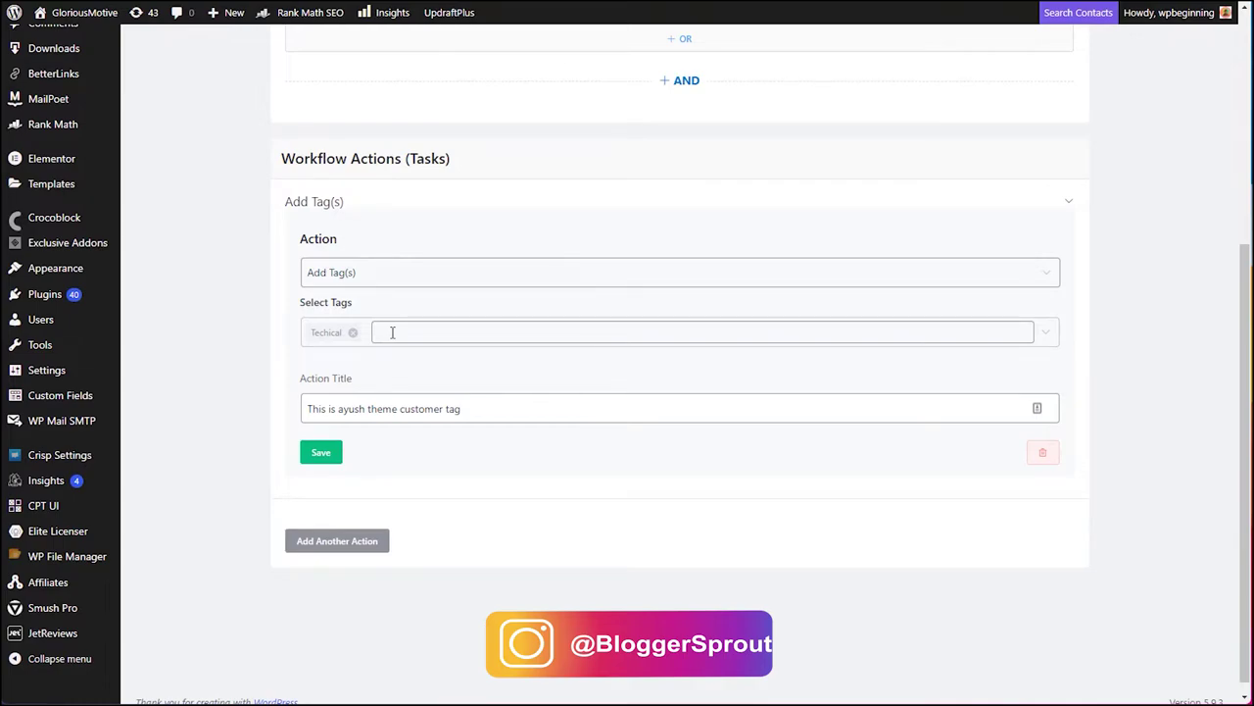
scroll(392, 332, "up", 5)
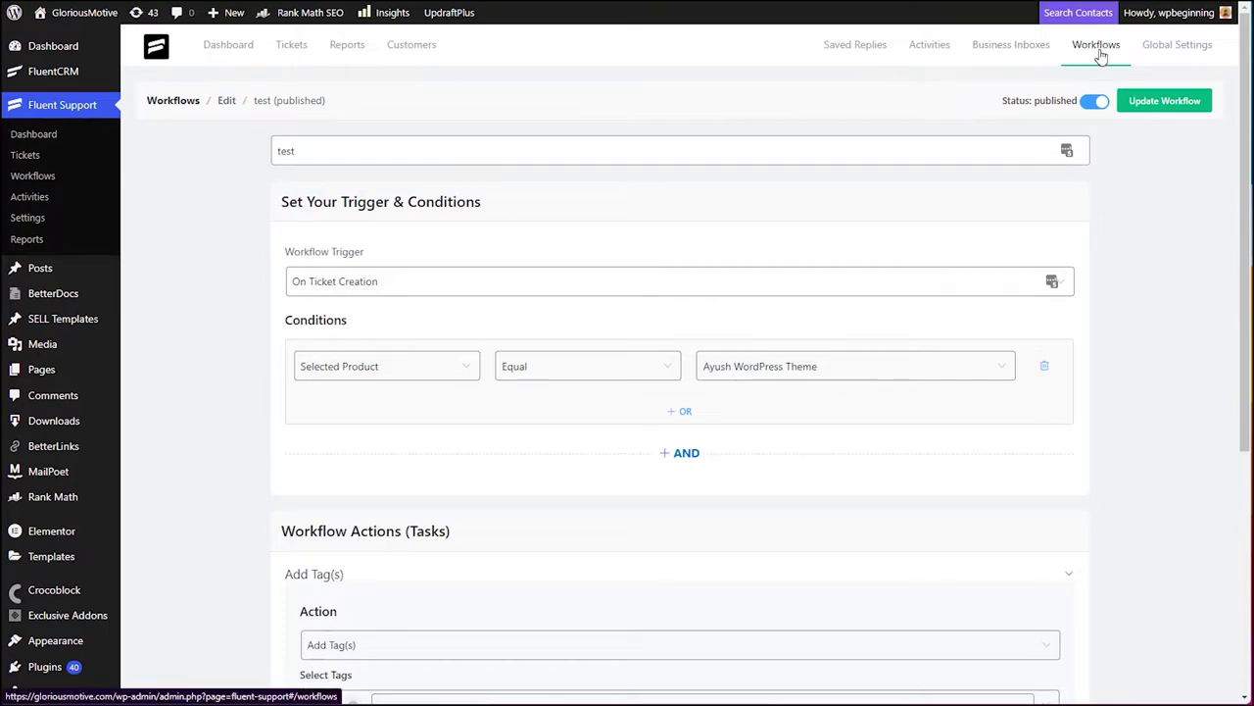
- Go to Business Inboxes, listing GloriousMotive Support and GloriousMotive Web Support
left_click(1010, 51)
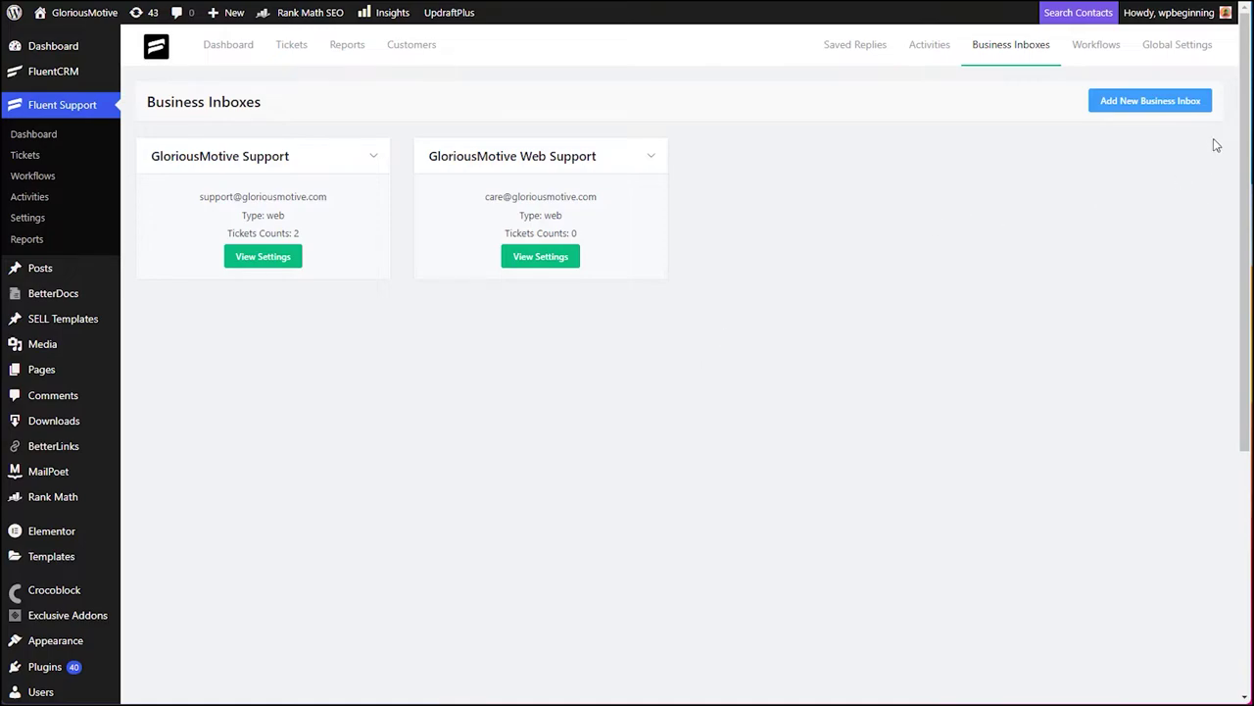
- Add an Email Based (MailBox) inbox named 'Email based support' with the support inbox email address
left_click(1120, 102)
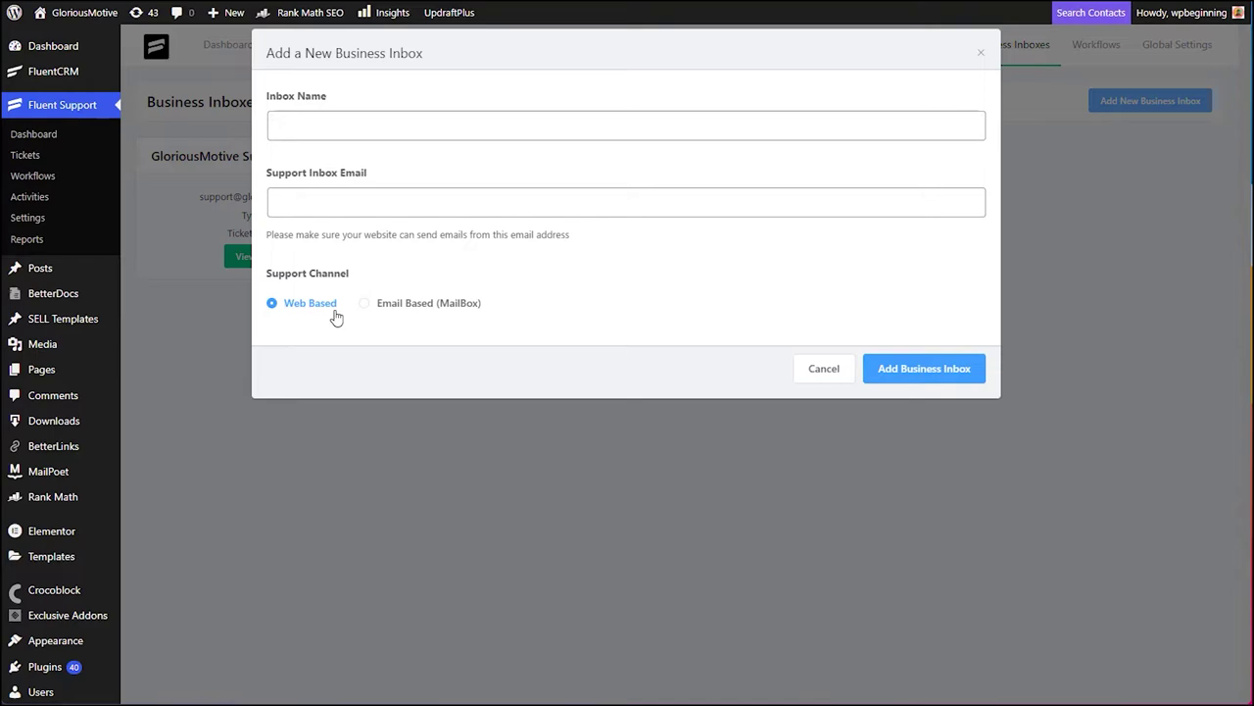
left_click(414, 311)
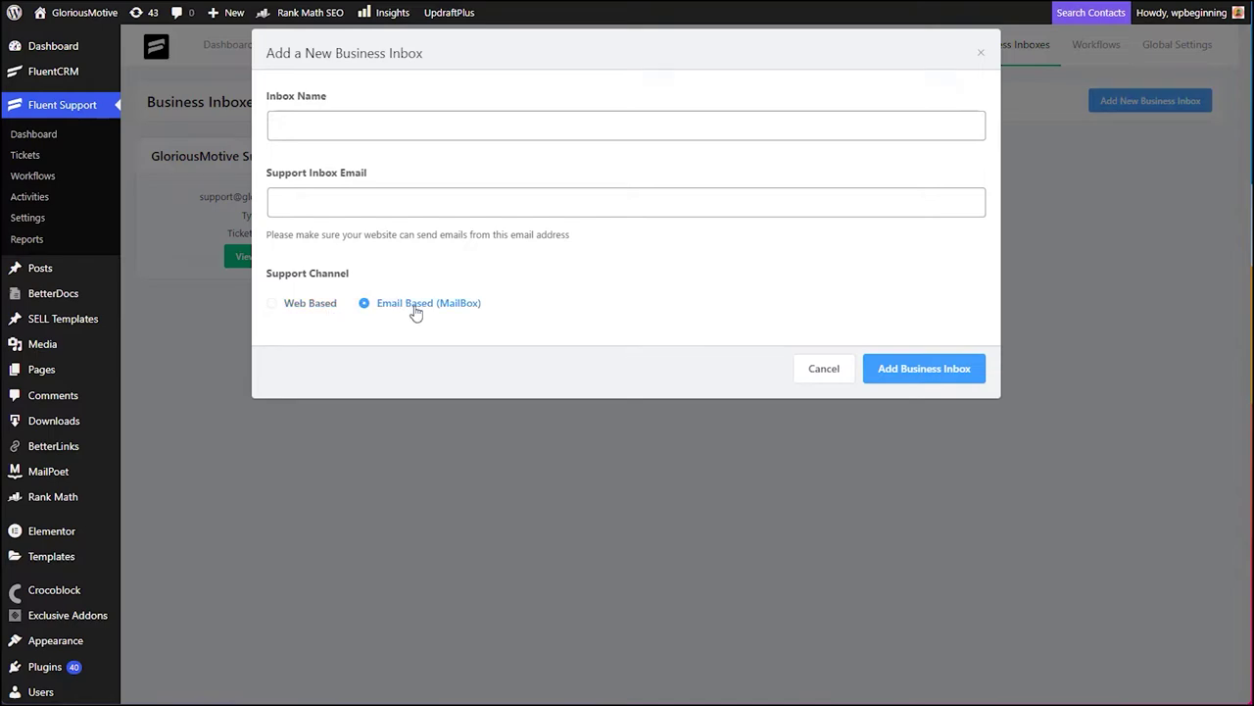
left_click(311, 124)
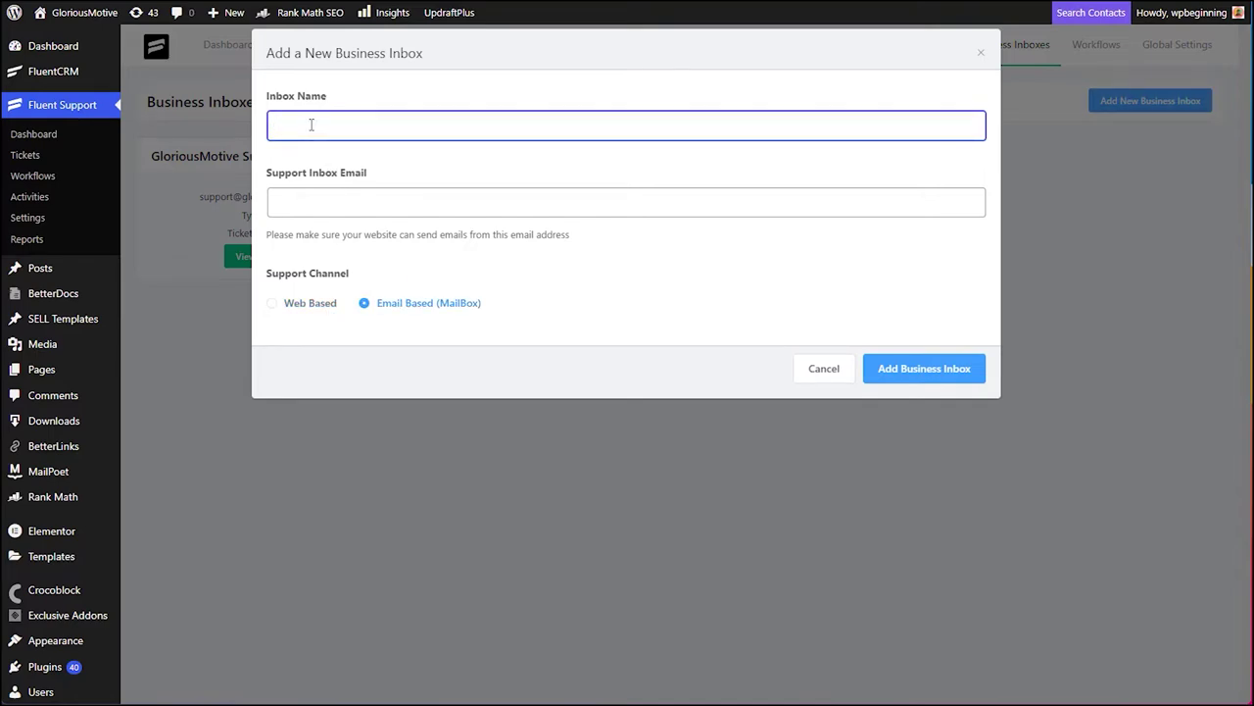
type("Email based support")
key("Tab")
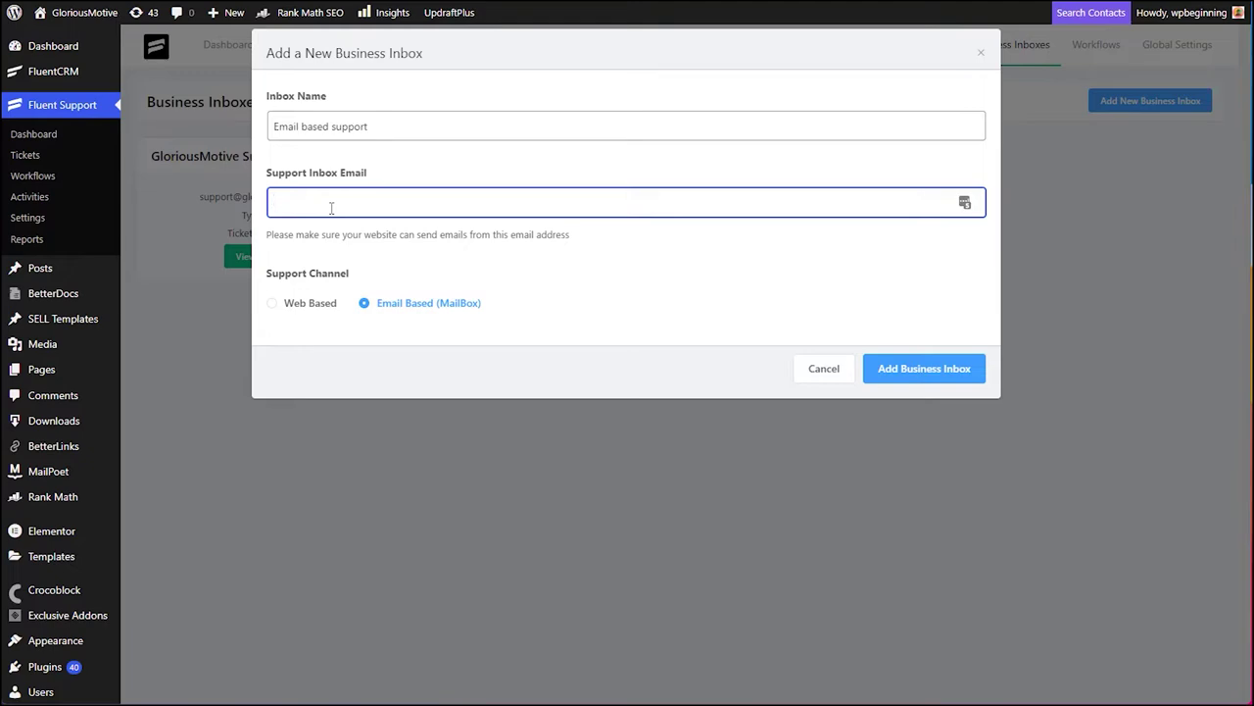
type("sup")
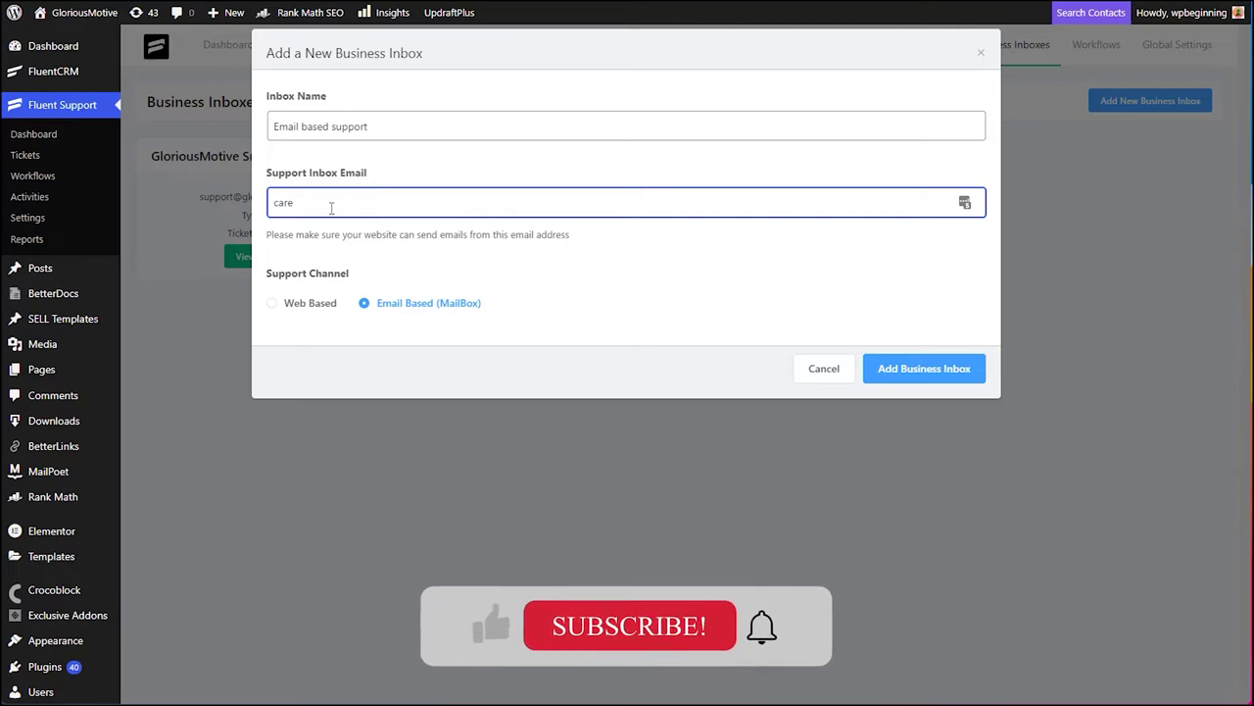
key("BackSpace")
key("BackSpace")
key("BackSpace")
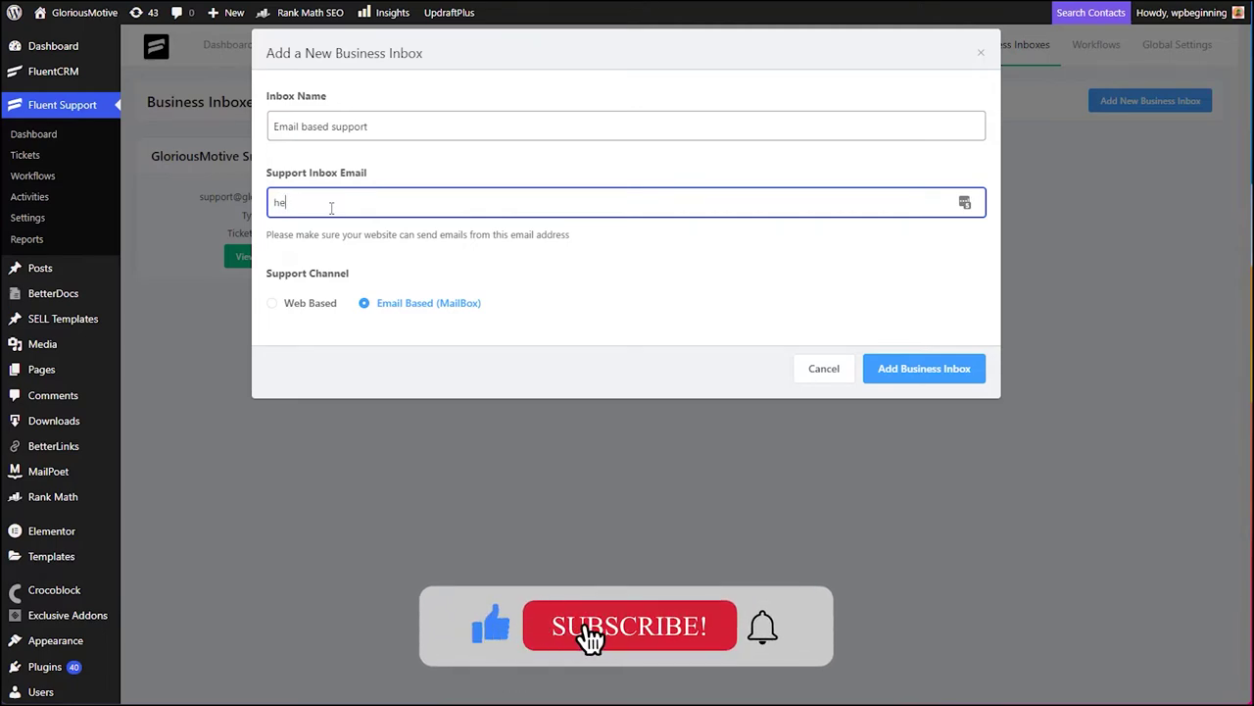
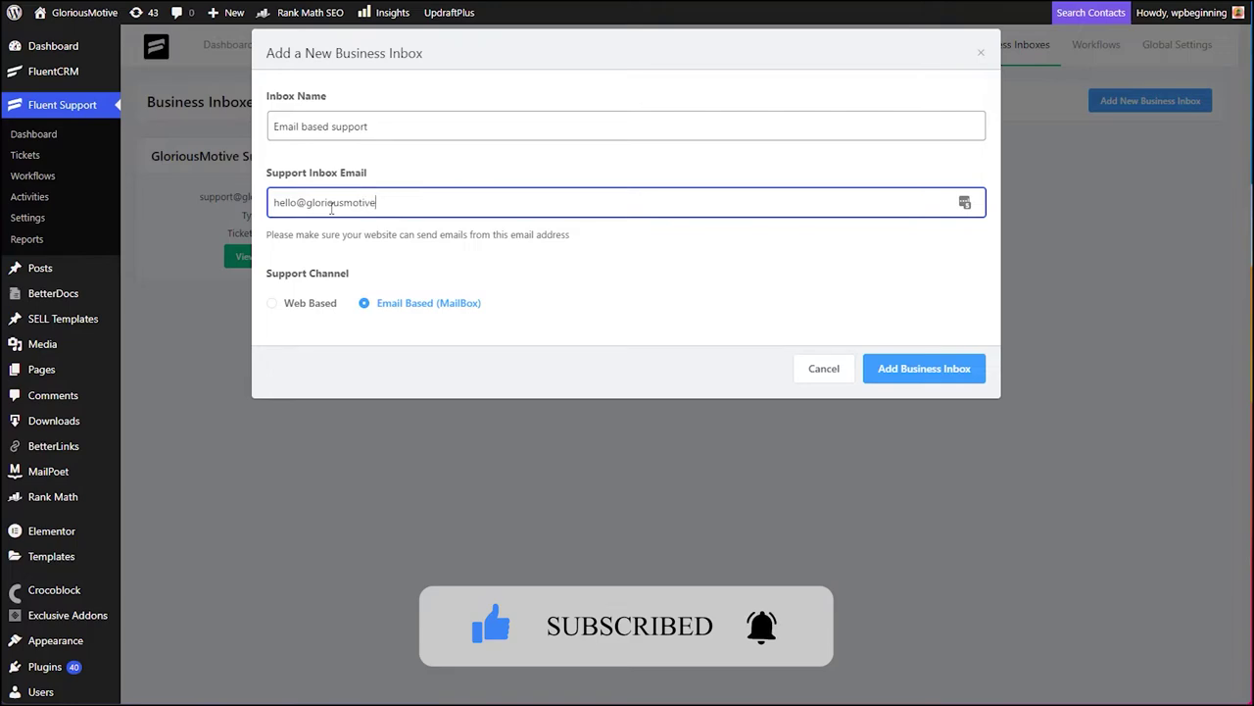
left_click(910, 381)
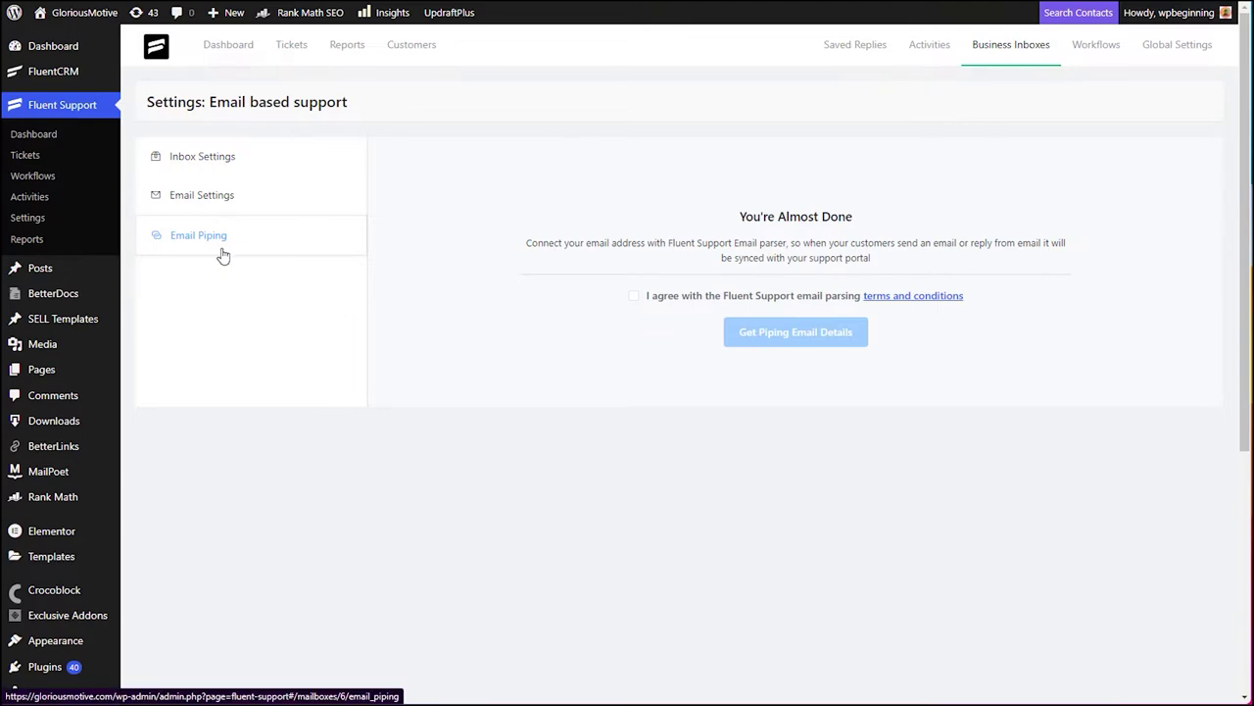
- Accept the email parsing terms, generate the masked forwarding address, and copy it
left_click(670, 303)
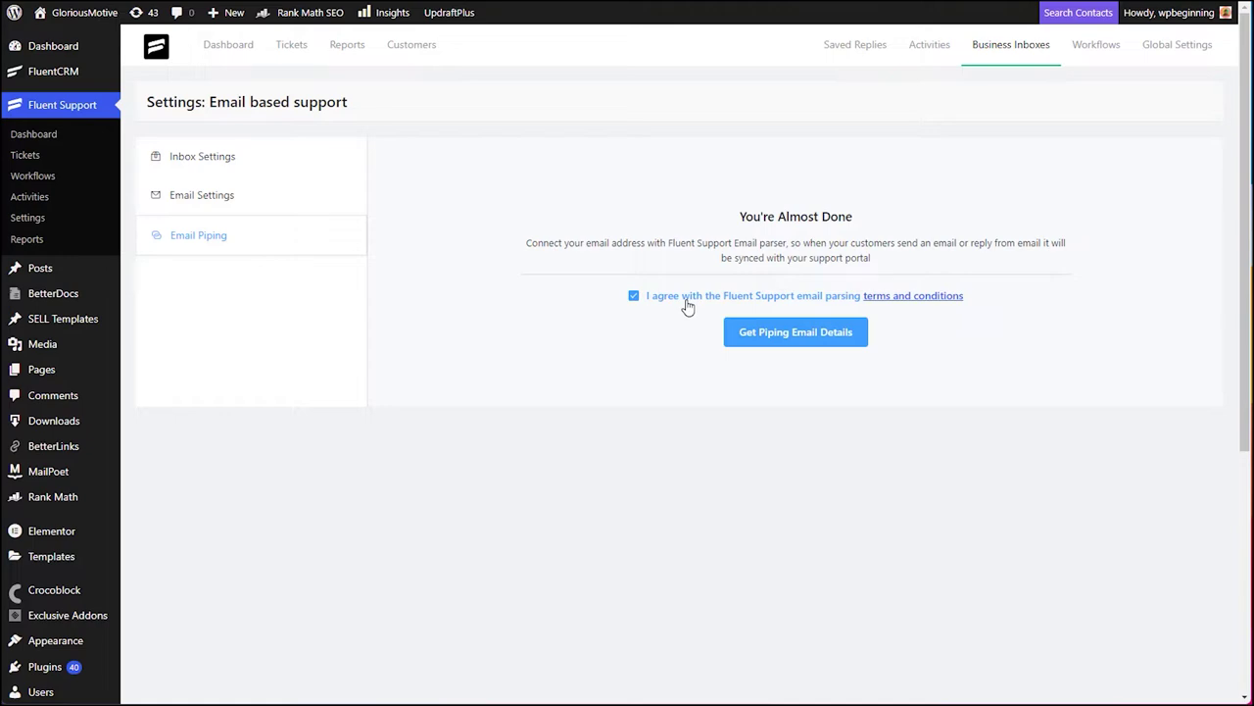
left_click(799, 339)
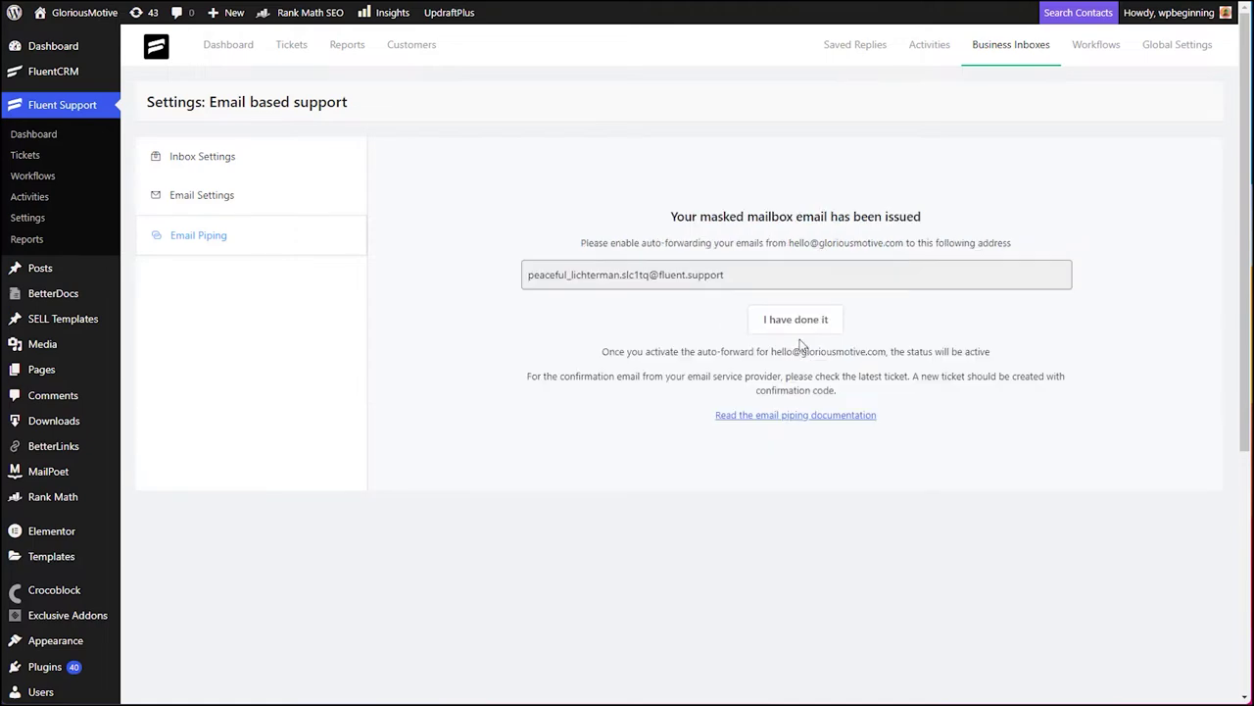
left_click_drag(528, 275, 756, 305)
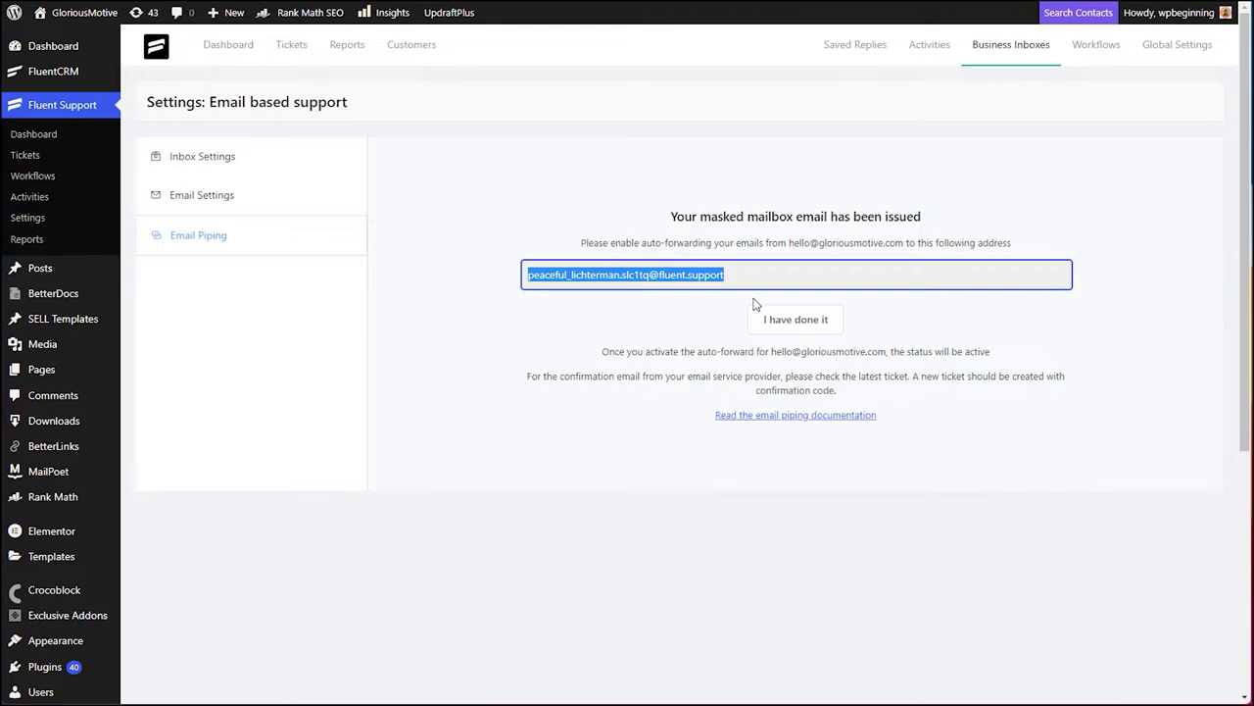
left_click(724, 318)
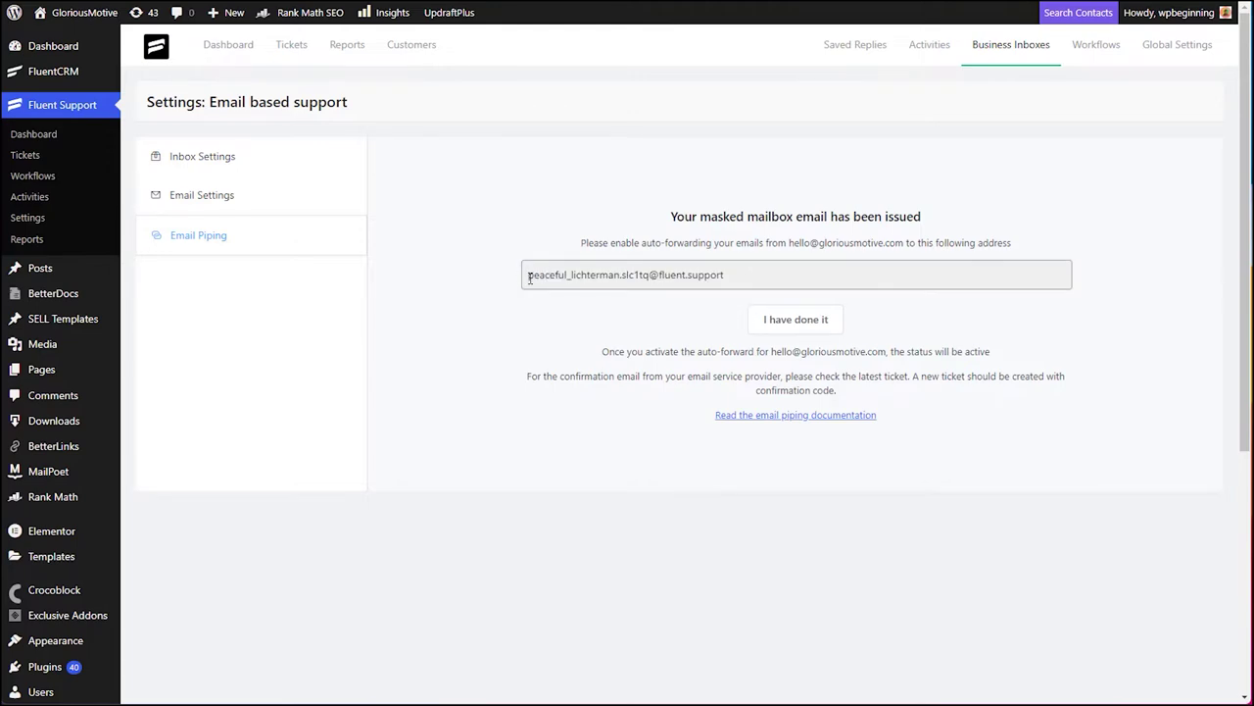
left_click_drag(530, 279, 721, 276)
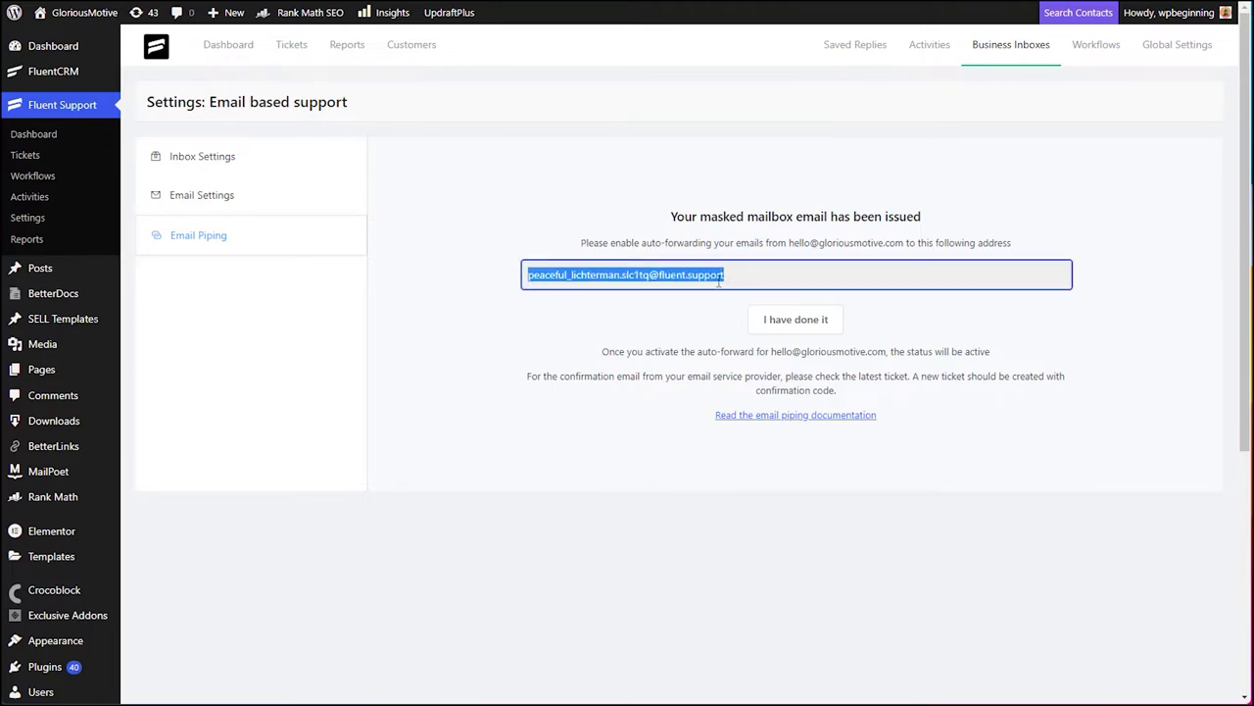
right_click(723, 275)
left_click(736, 288)
- Highlight the support email to forward from and the masked address in the instructions
left_click(790, 242)
left_click_drag(790, 242, 903, 248)
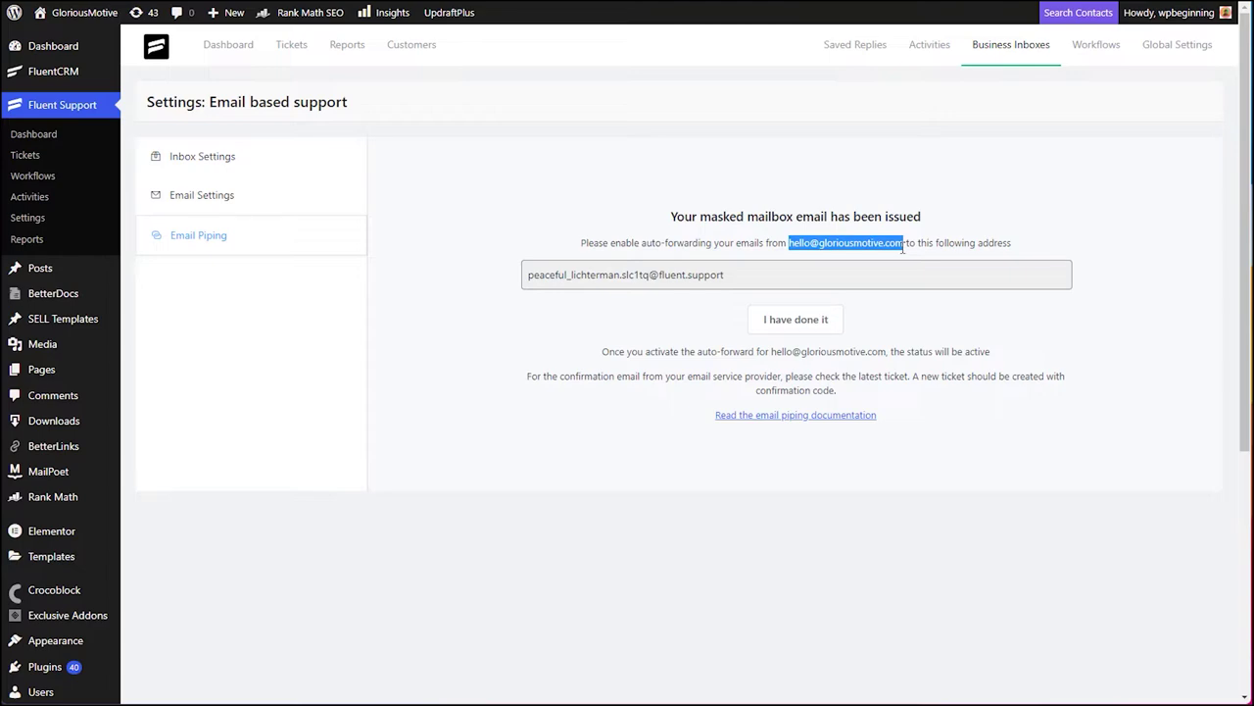
left_click_drag(642, 243, 511, 255)
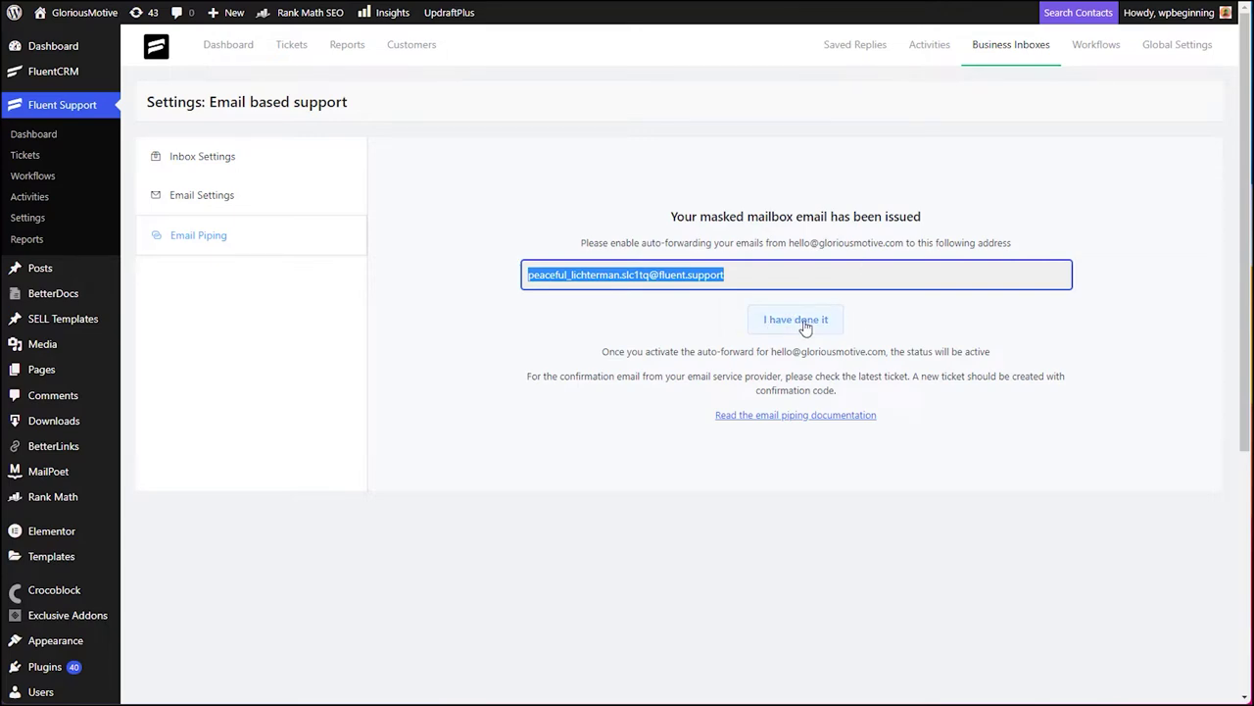
left_click_drag(789, 242, 903, 242)
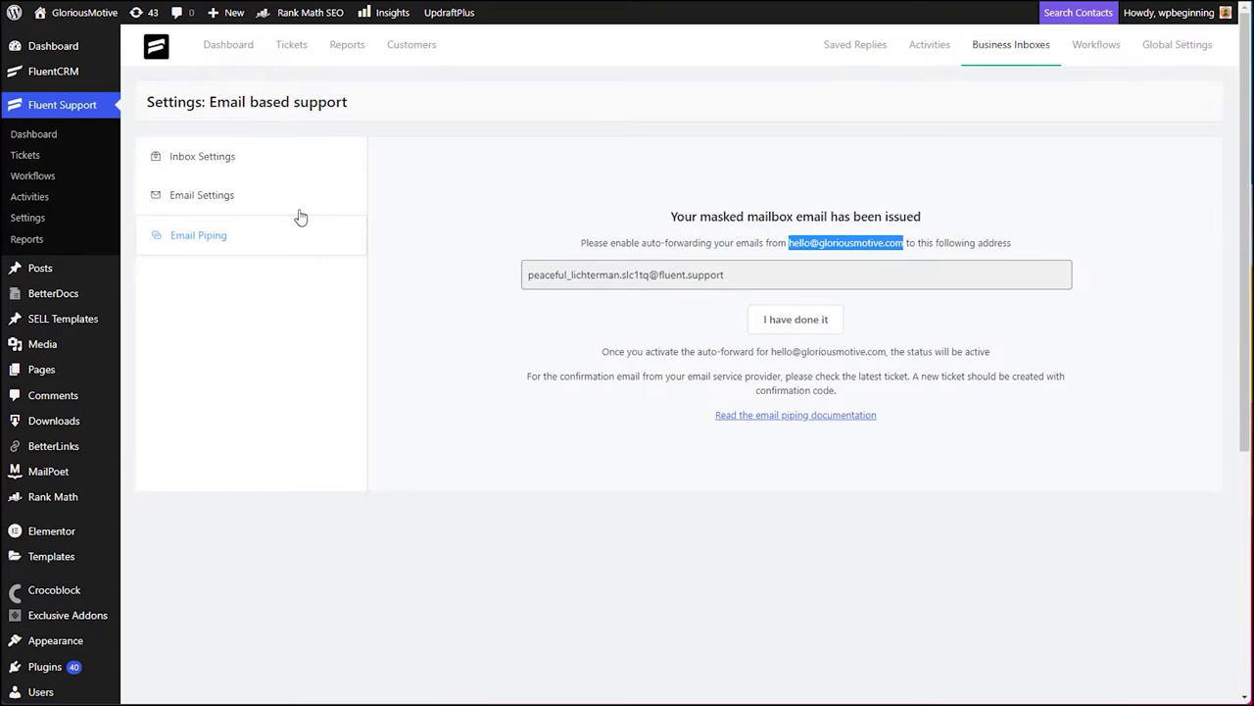
- Save the Email based support inbox settings and return to Business Inboxes, now listing three inboxes
left_click(185, 162)
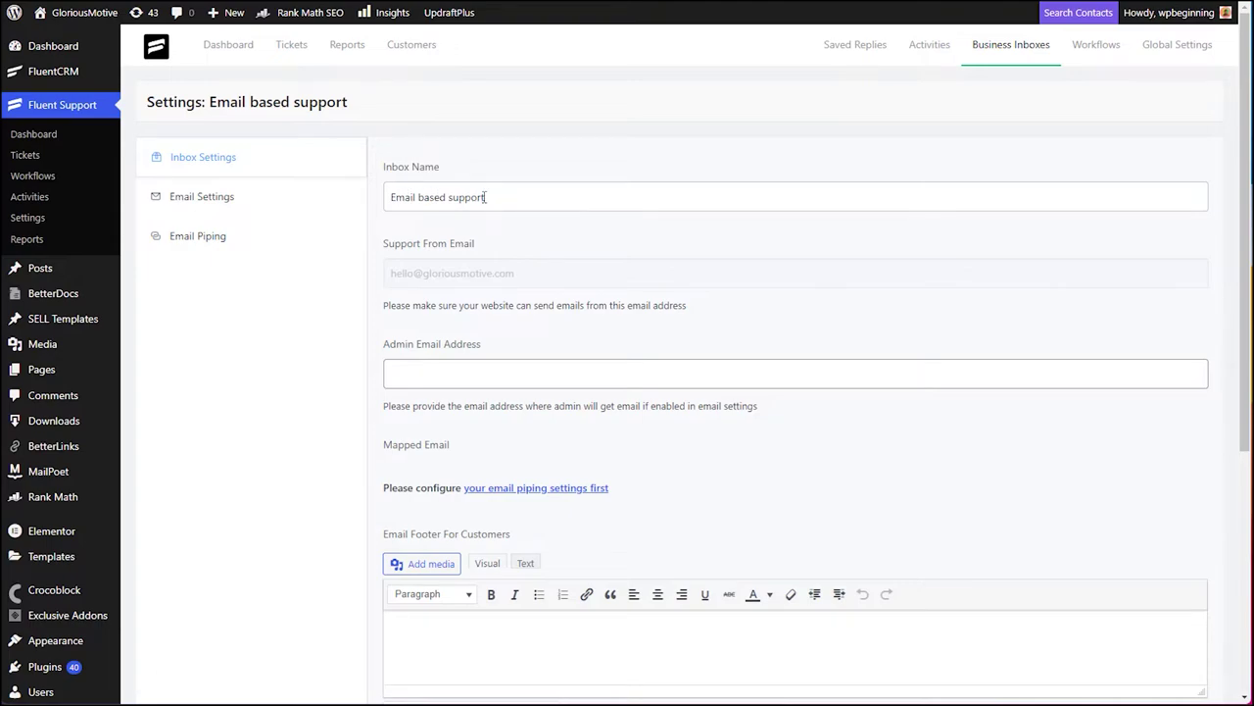
scroll(470, 202, "down", 2)
left_click(416, 152)
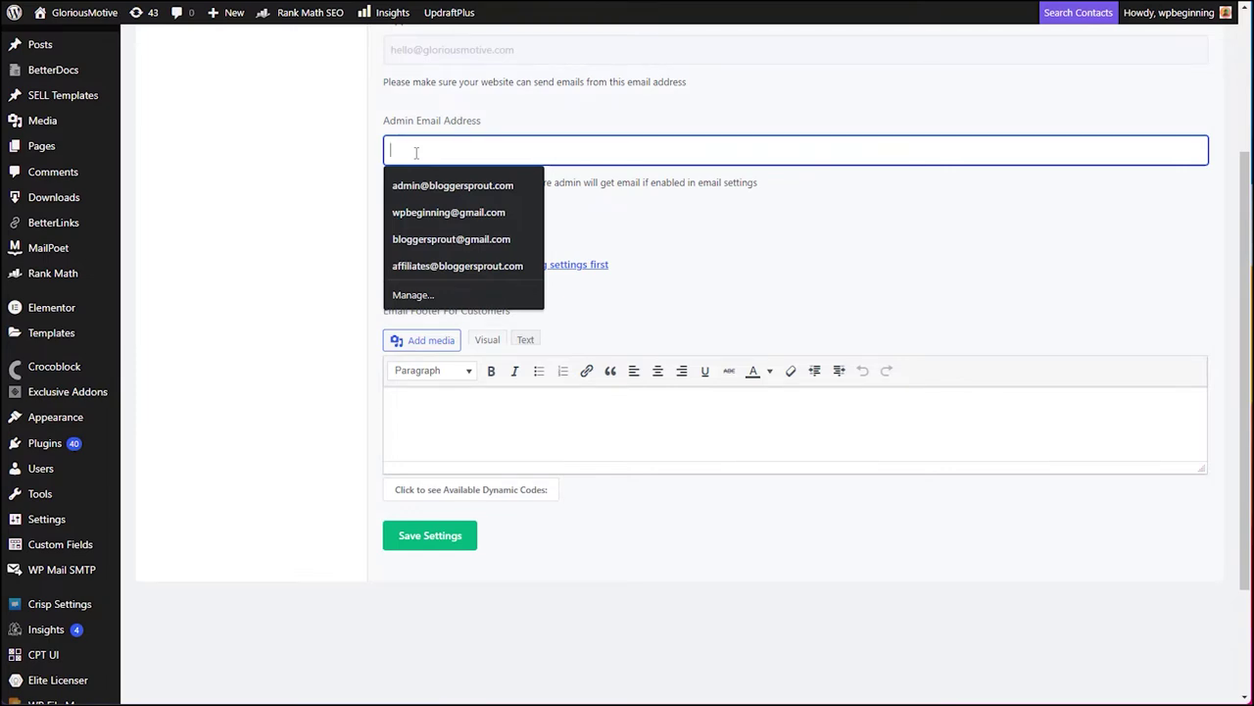
left_click(779, 217)
left_click(421, 534)
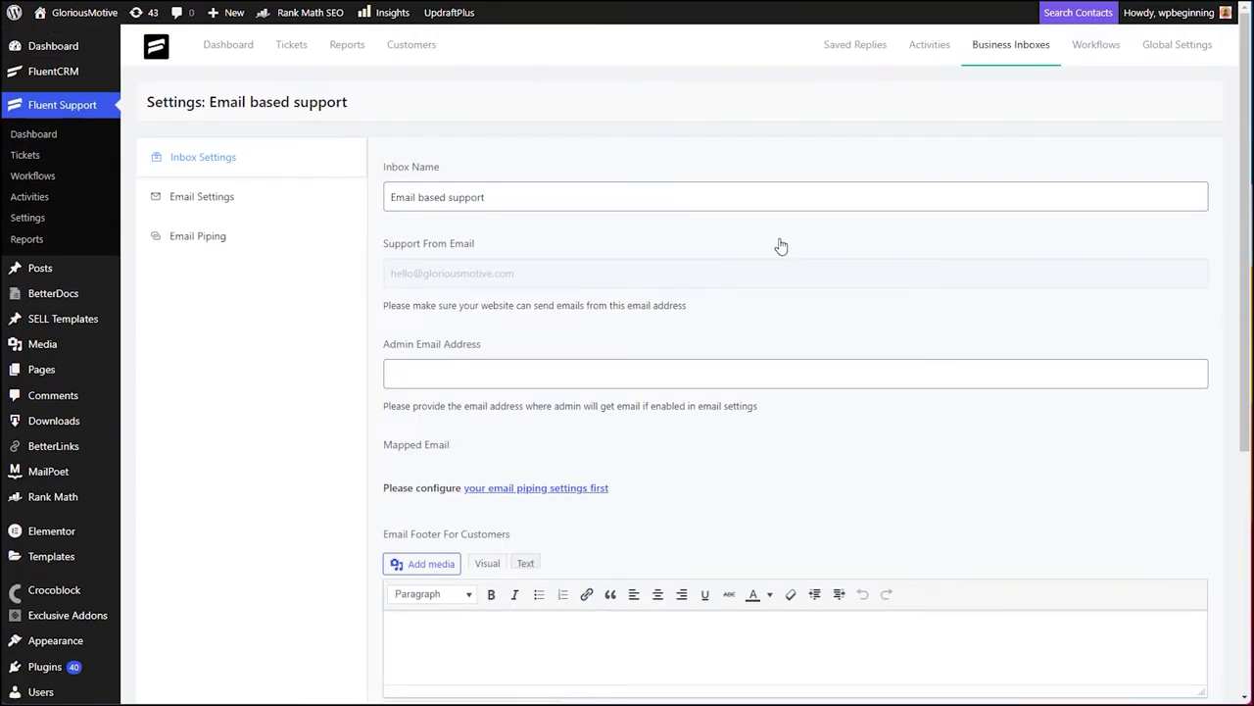
left_click(1029, 61)
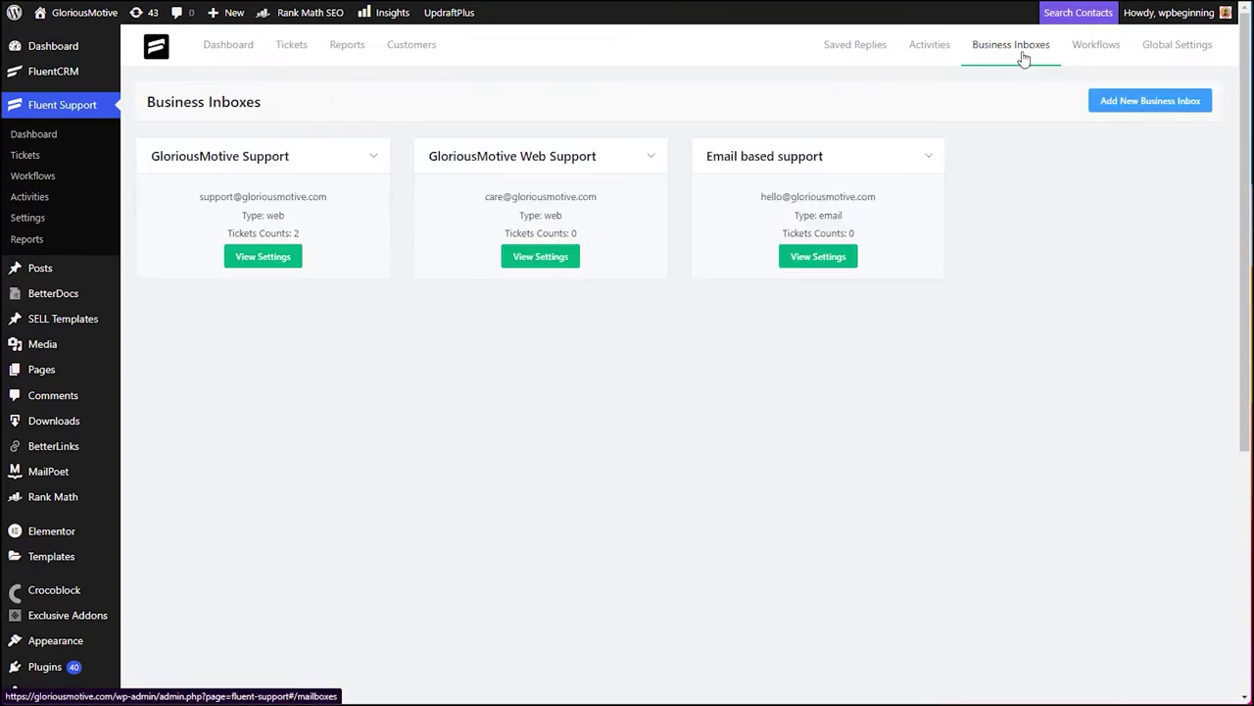
left_click(1133, 104)
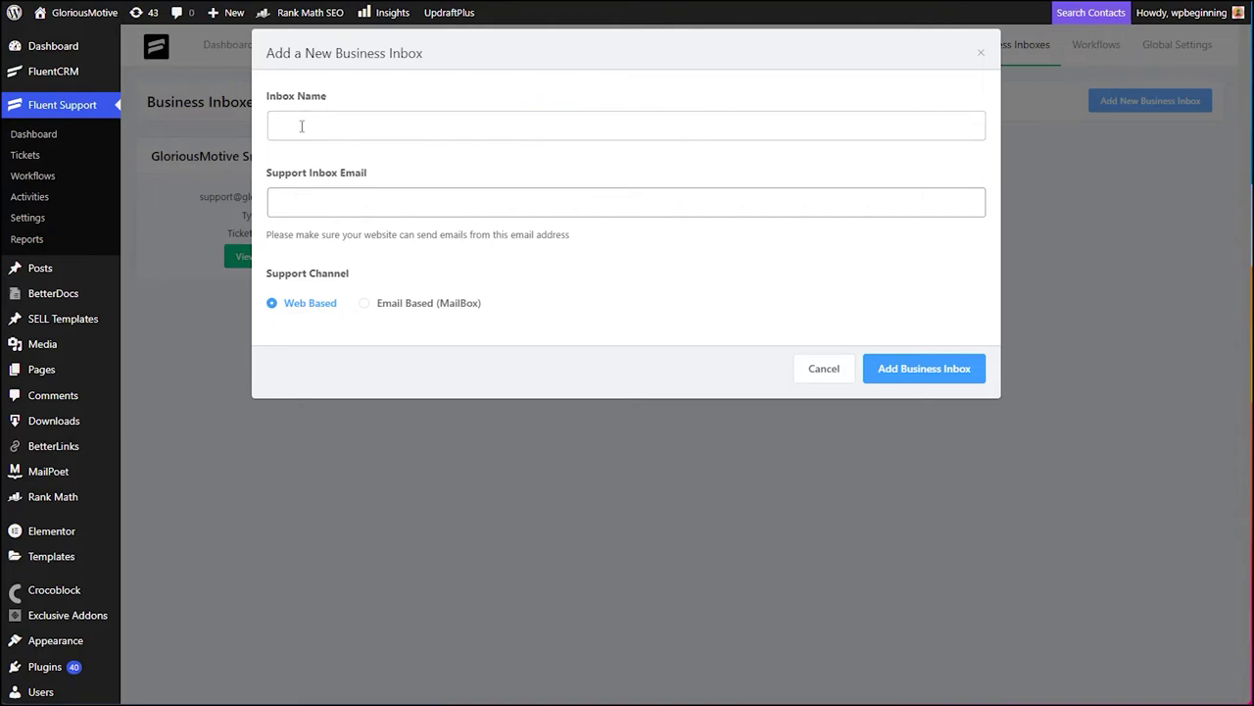
left_click(297, 124)
left_click(307, 209)
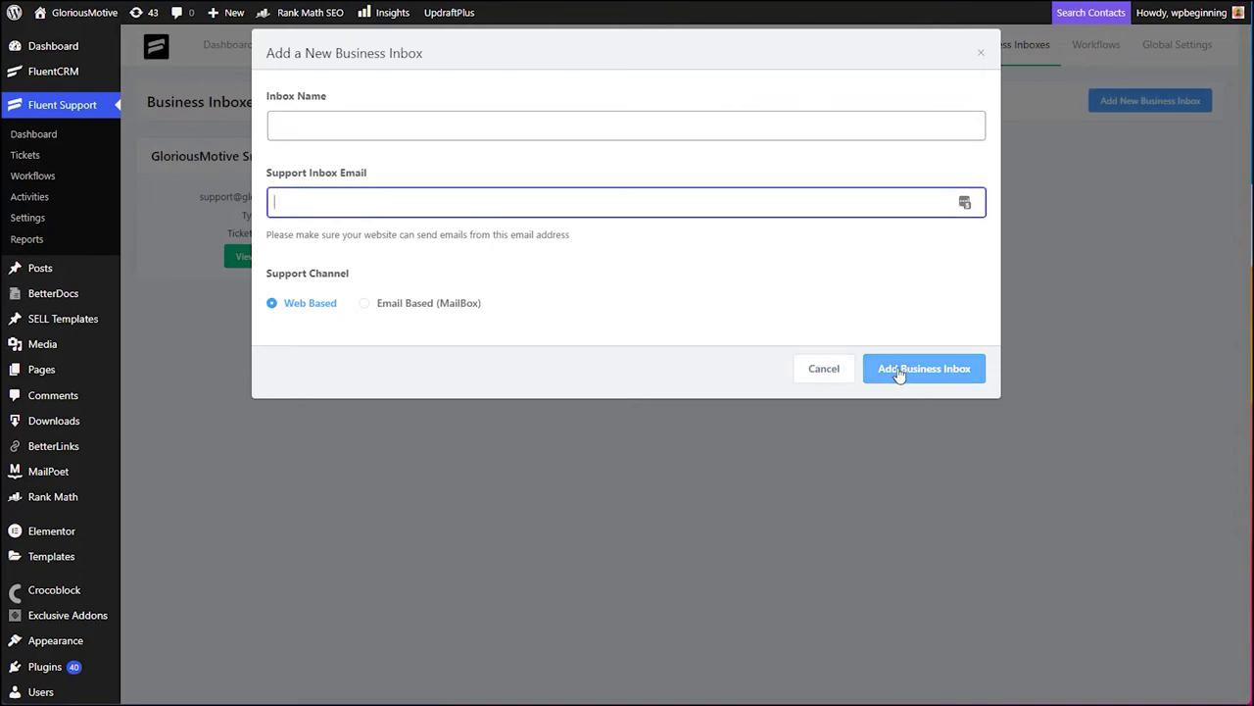
left_click(981, 52)
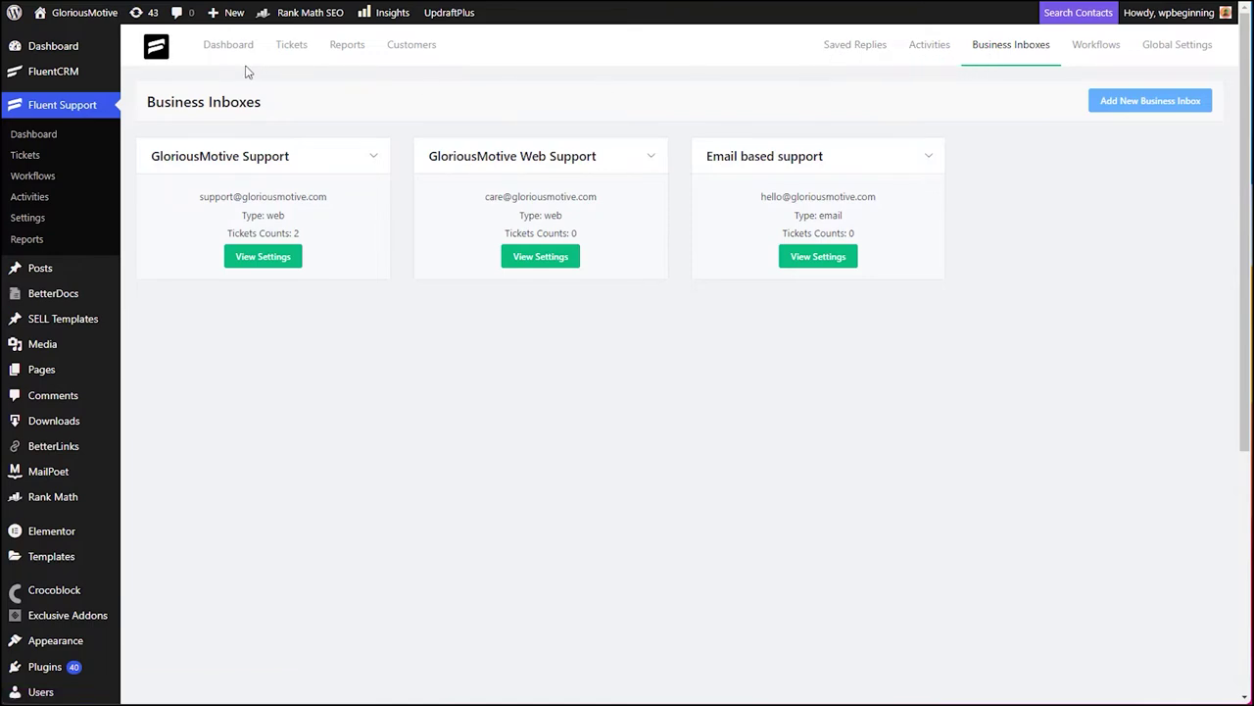
- Browse Activities, Saved Replies and Customers, ending on Personal Reports showing 5 replies and 2 closed tickets
left_click(921, 54)
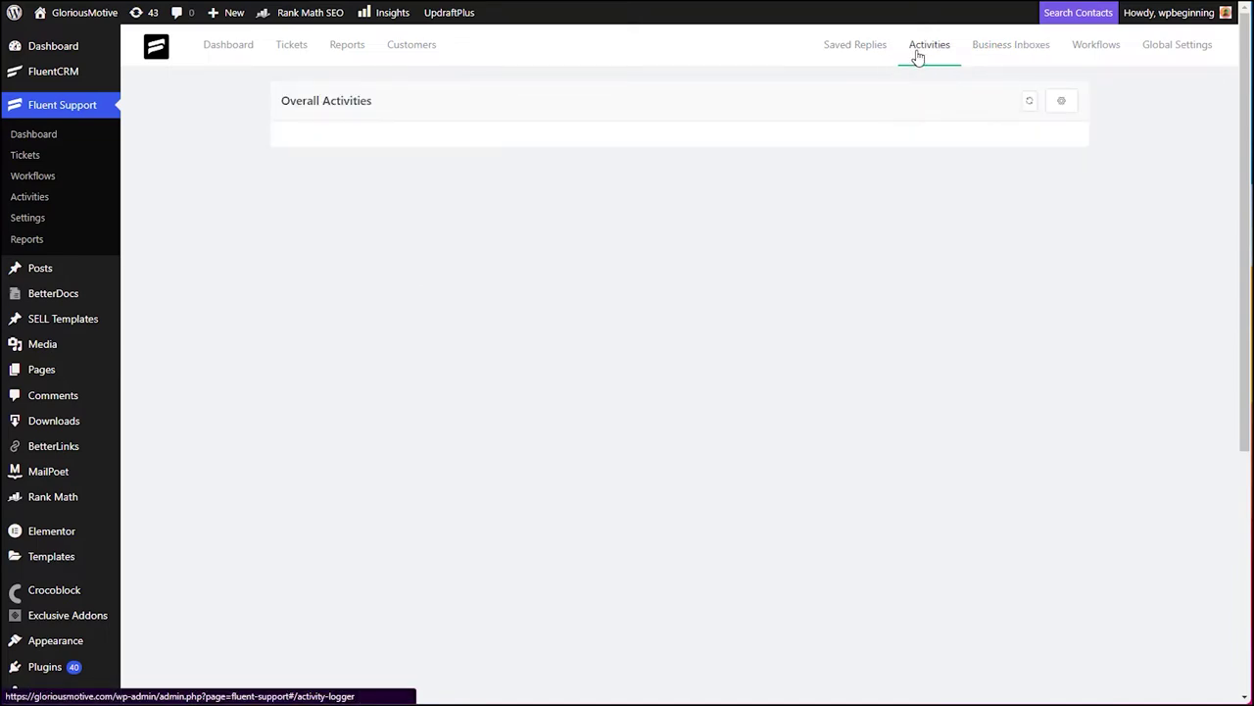
left_click(847, 54)
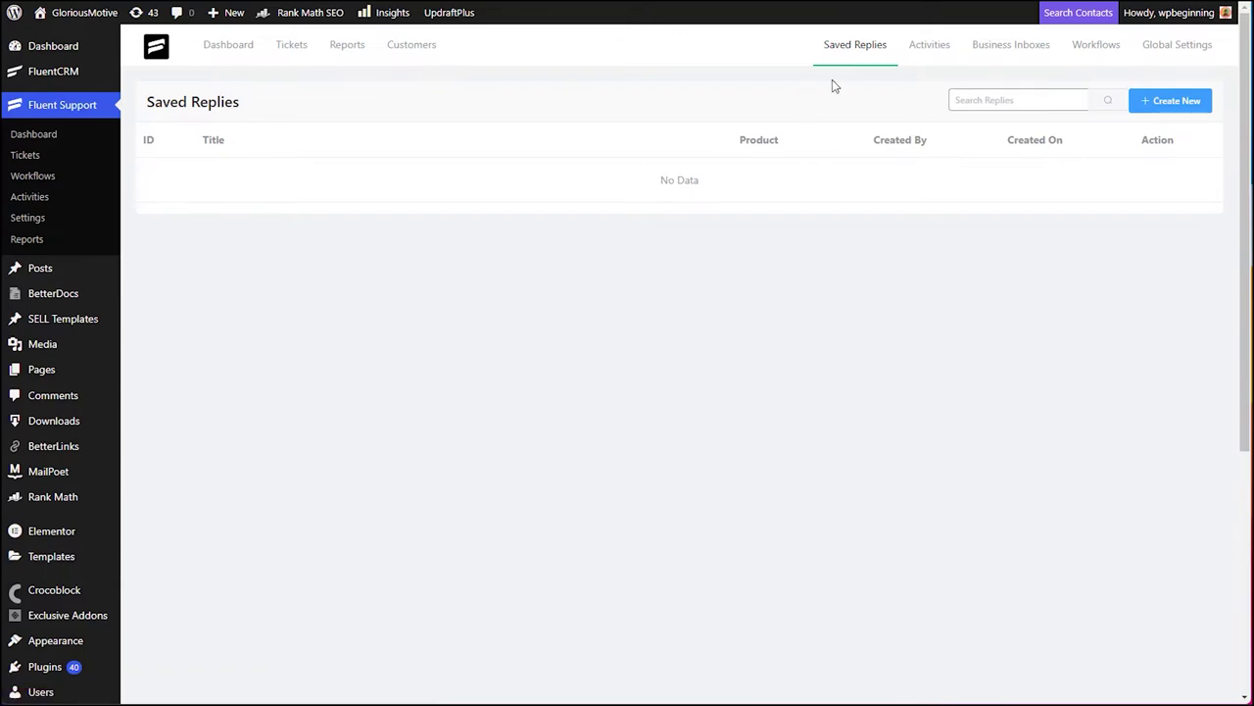
left_click(415, 55)
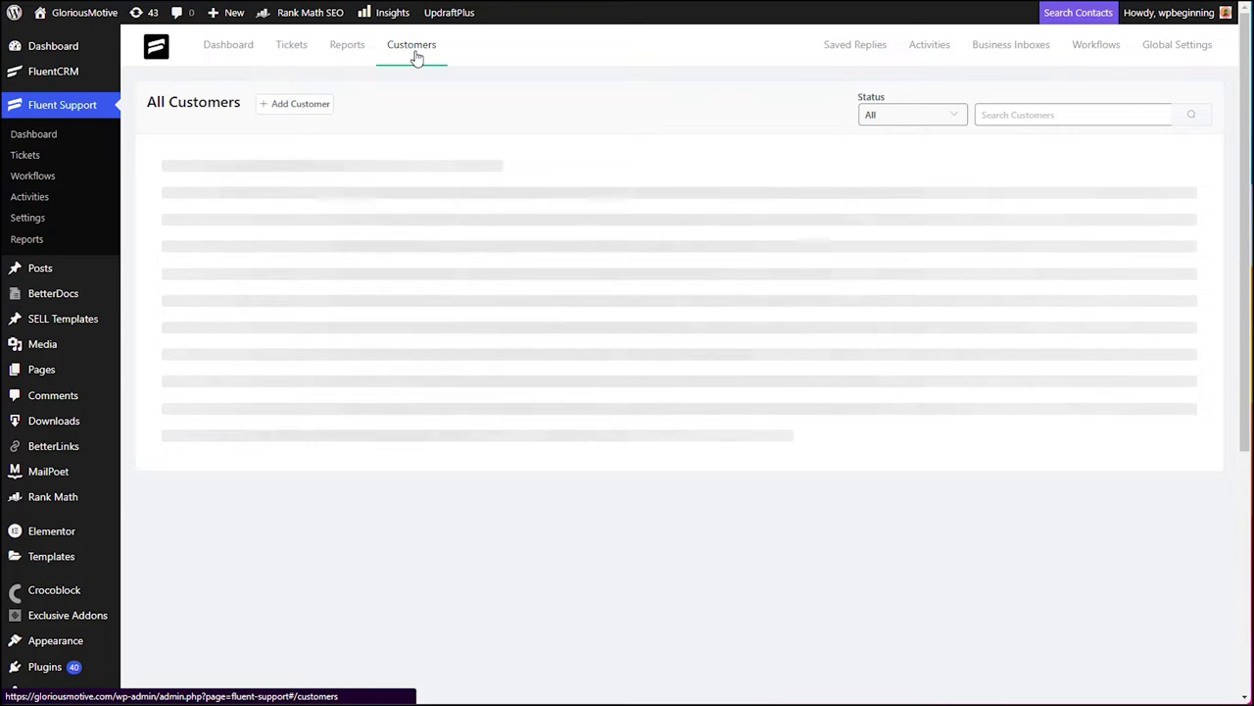
left_click(352, 49)
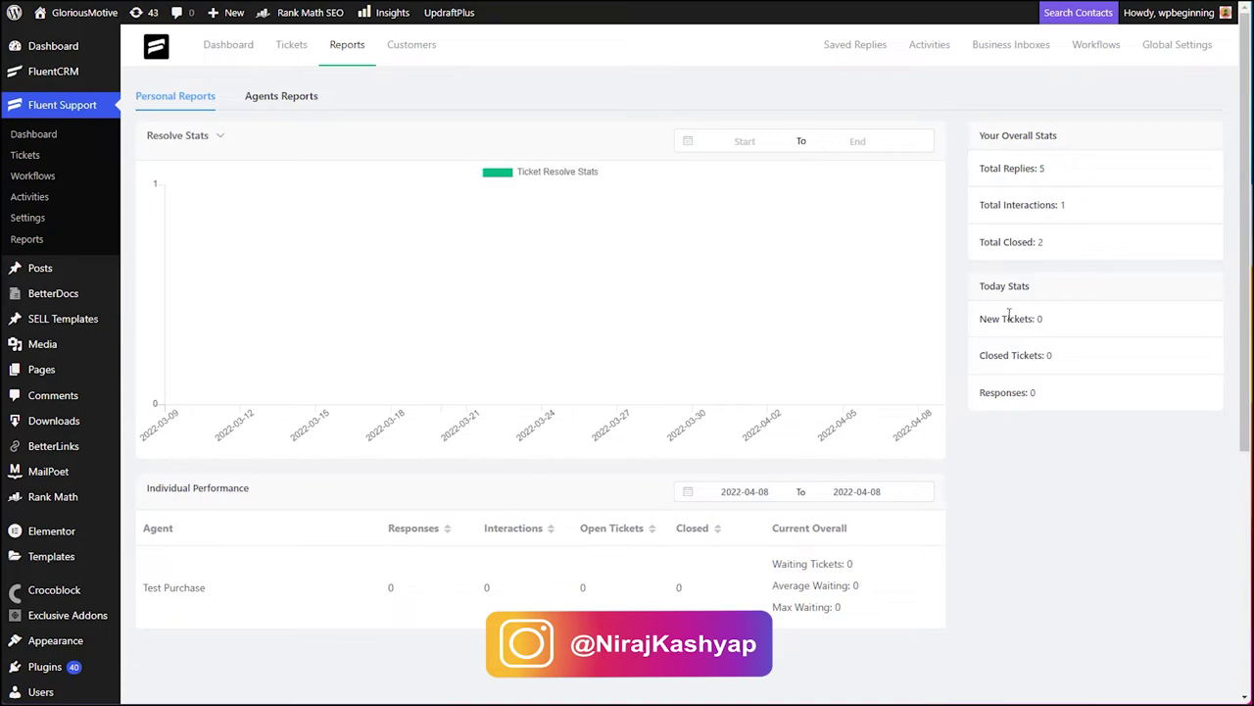
- Open the Tickets page, which shows a count of 0 open tickets
left_click(292, 45)
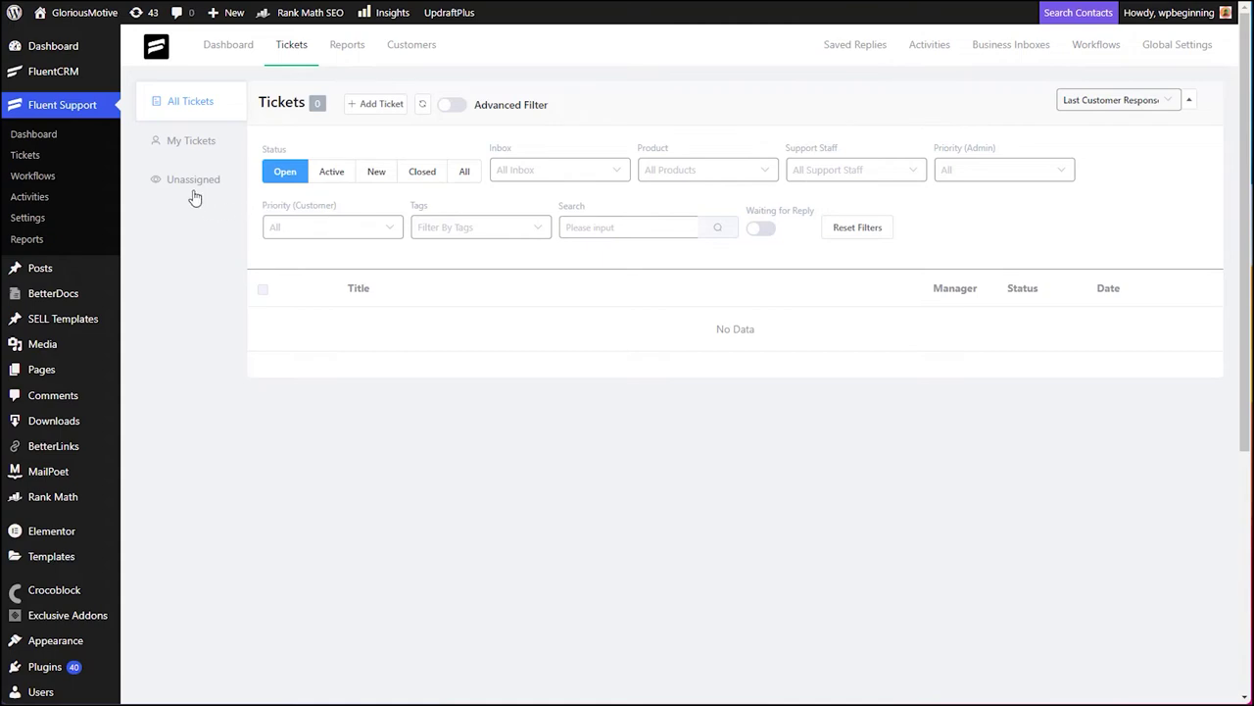
- Show My Tickets and inspect the Inbox, Product and Support Staff filters, keeping staff on the current agent
left_click(192, 148)
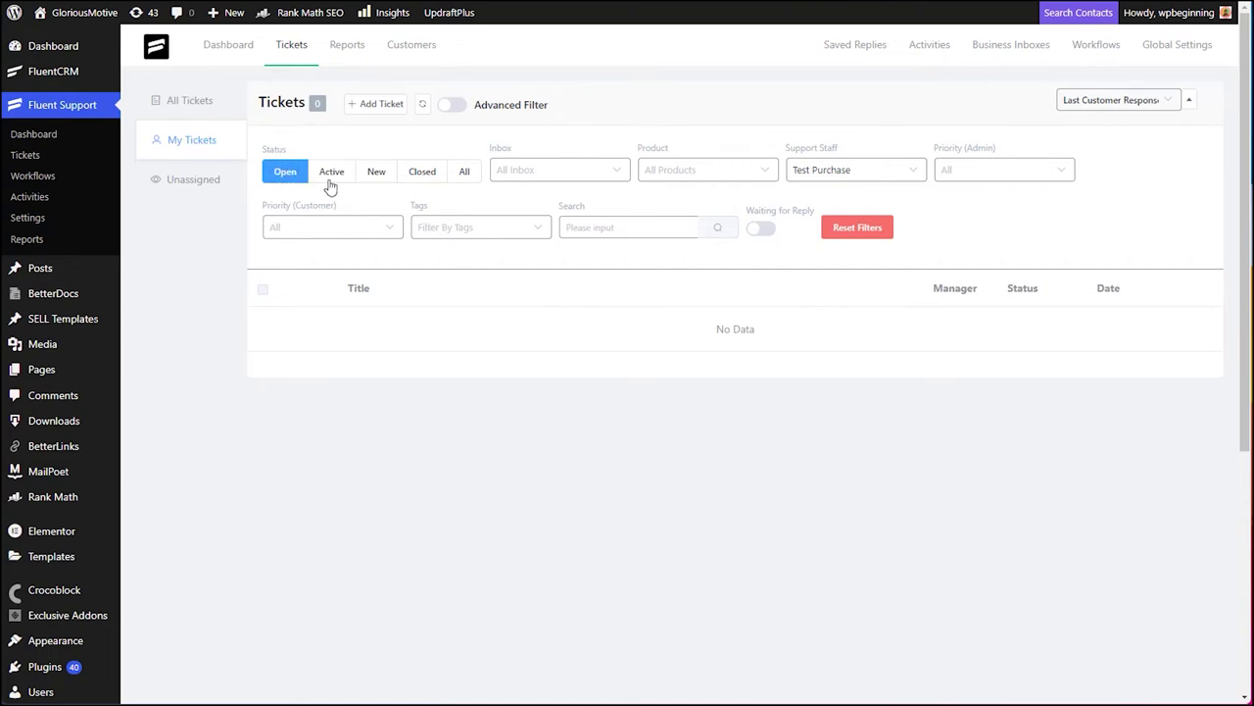
left_click(544, 176)
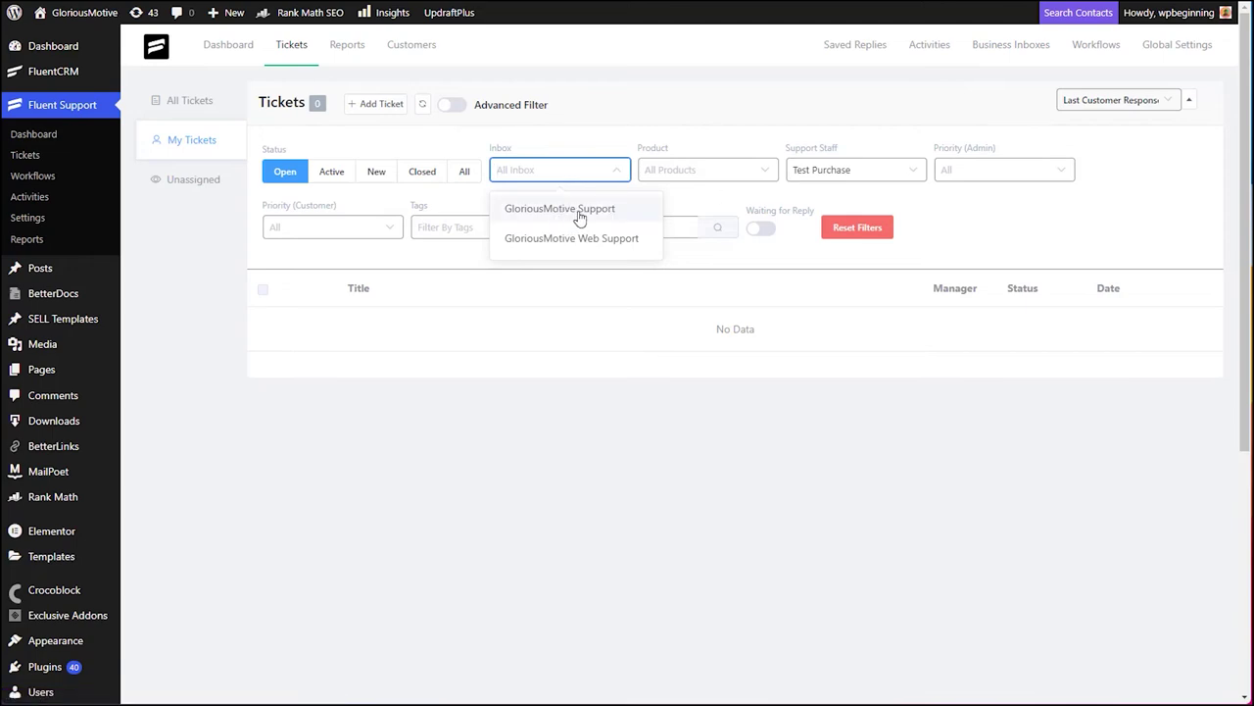
left_click(620, 143)
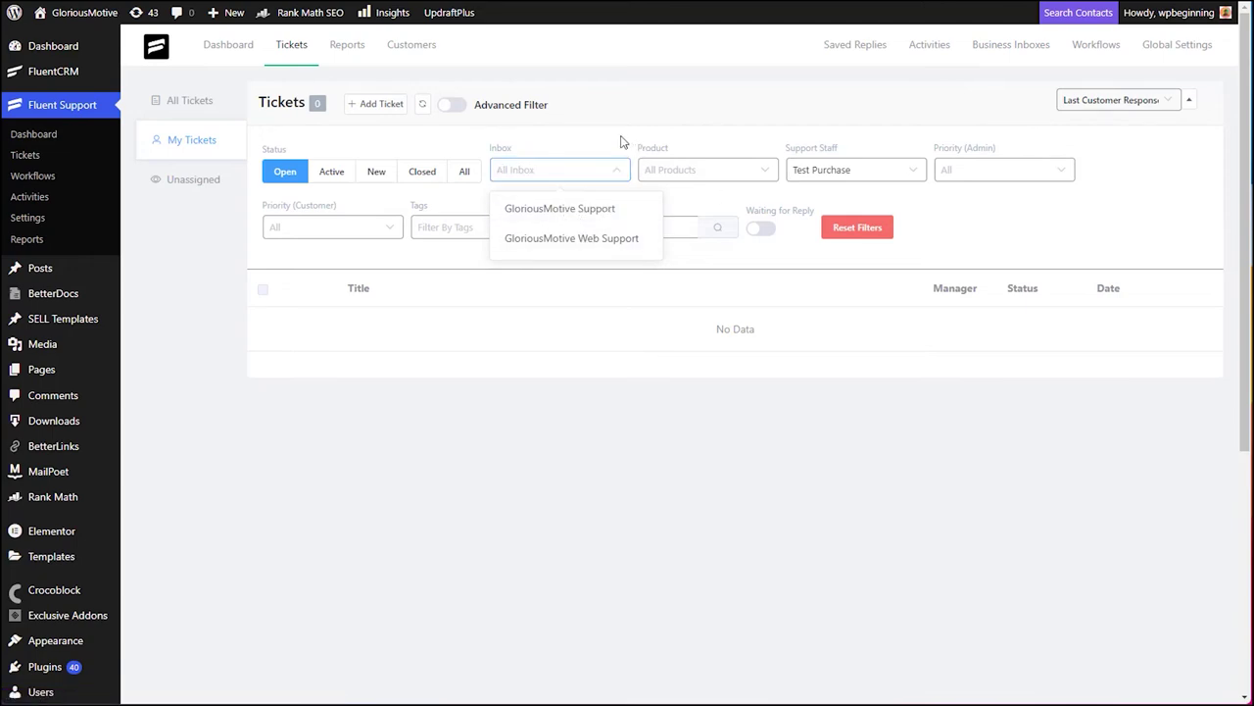
left_click(675, 172)
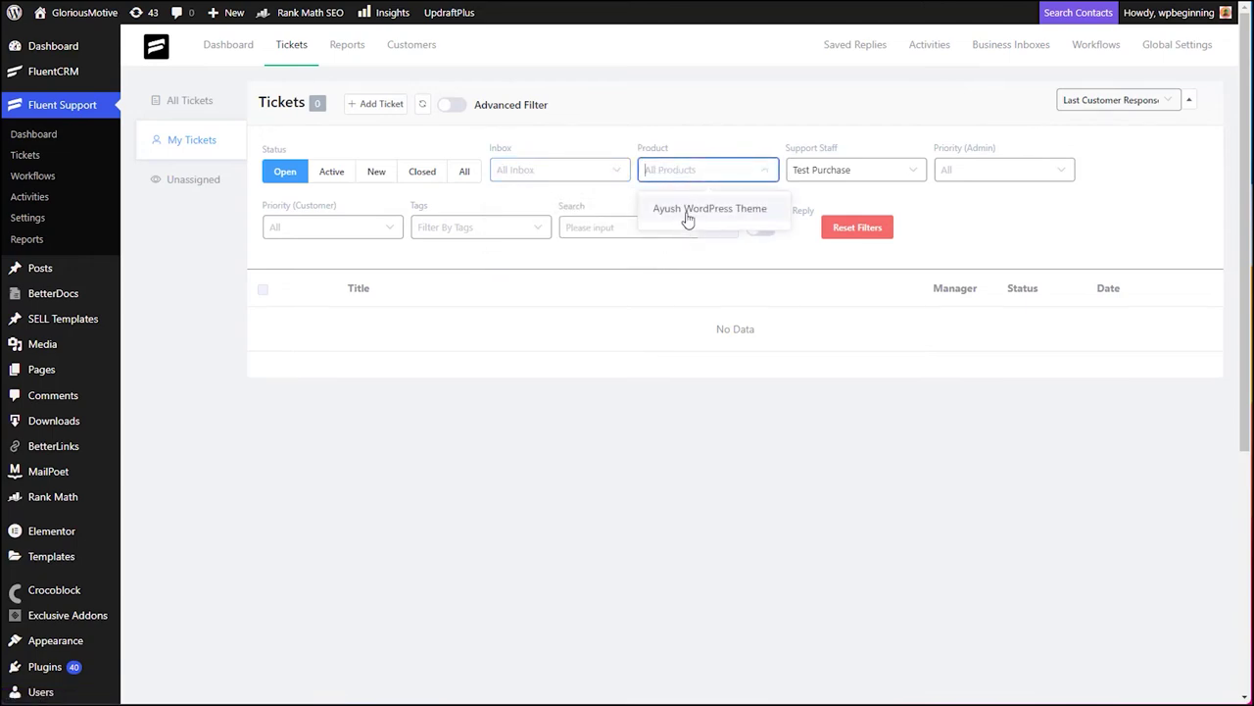
left_click(894, 177)
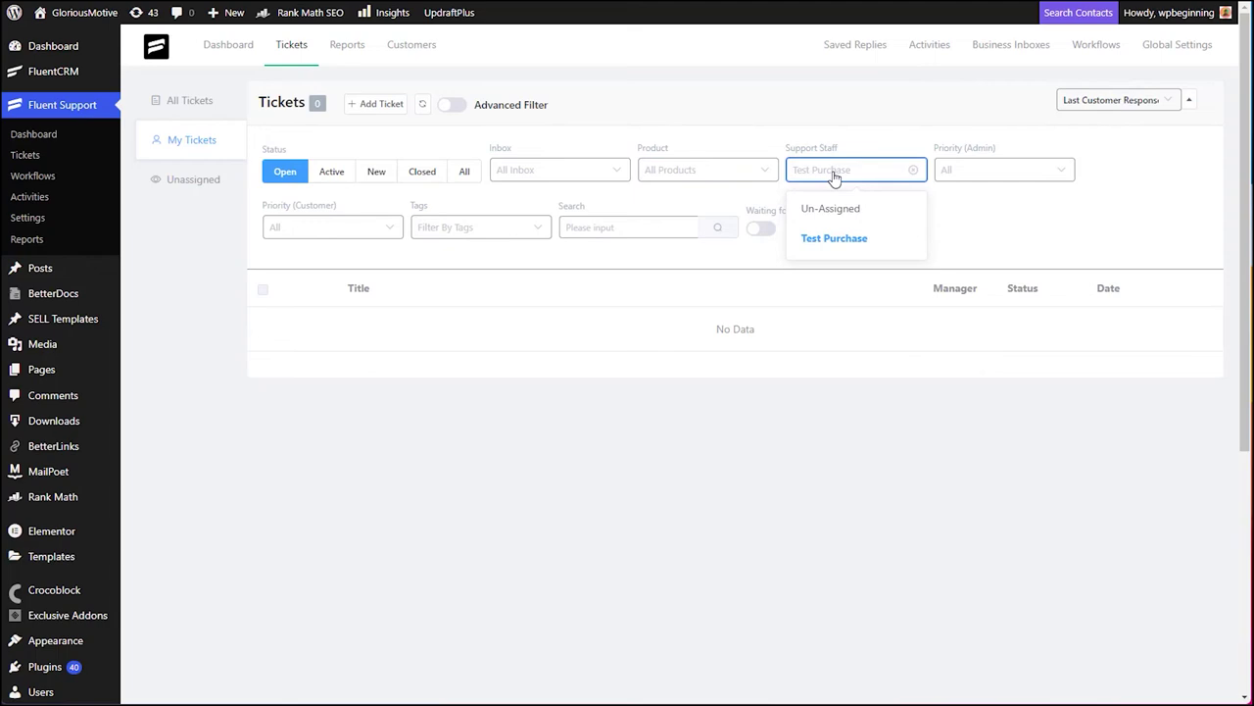
left_click(947, 200)
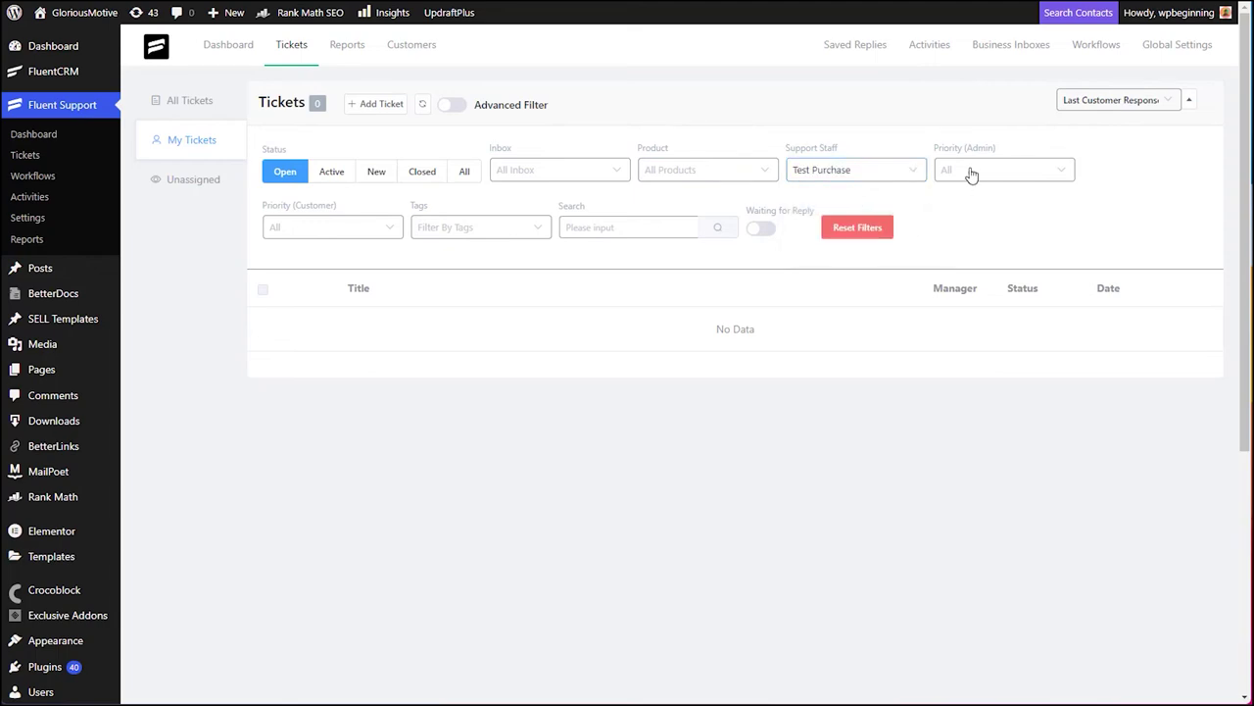
- Inspect the admin priority, customer priority and tag filters, run a search, then return to the Dashboard
left_click(990, 172)
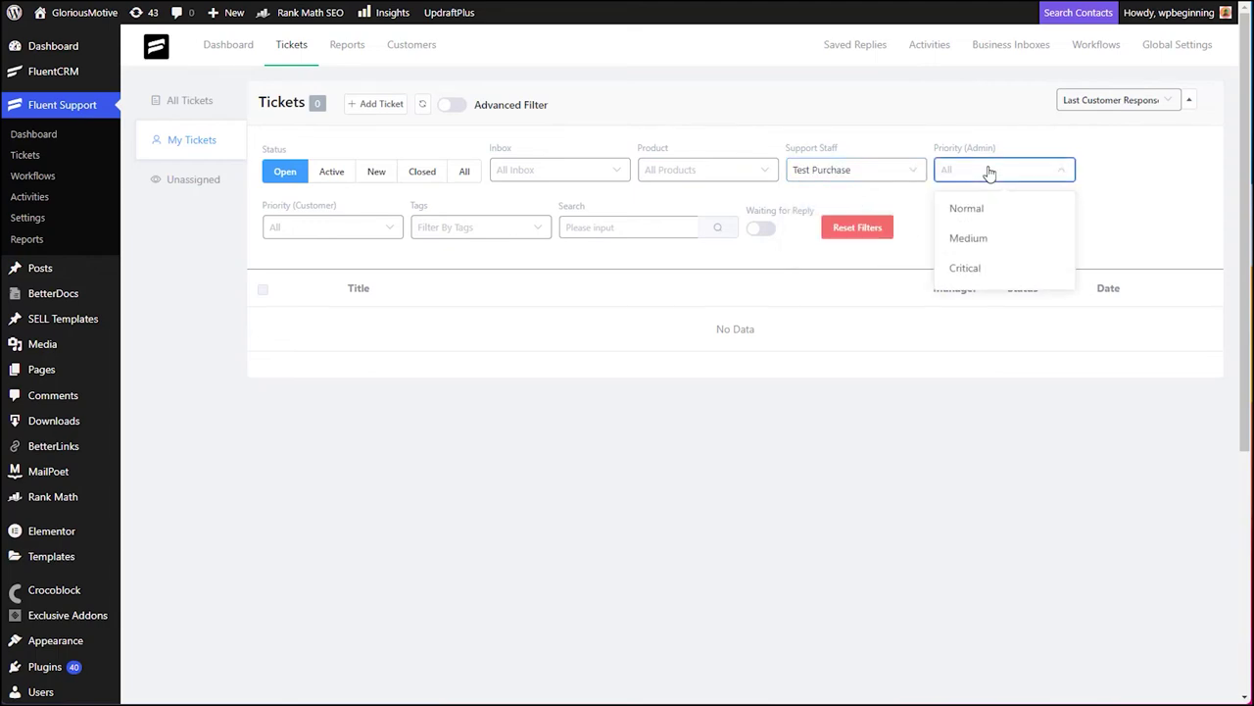
left_click(348, 231)
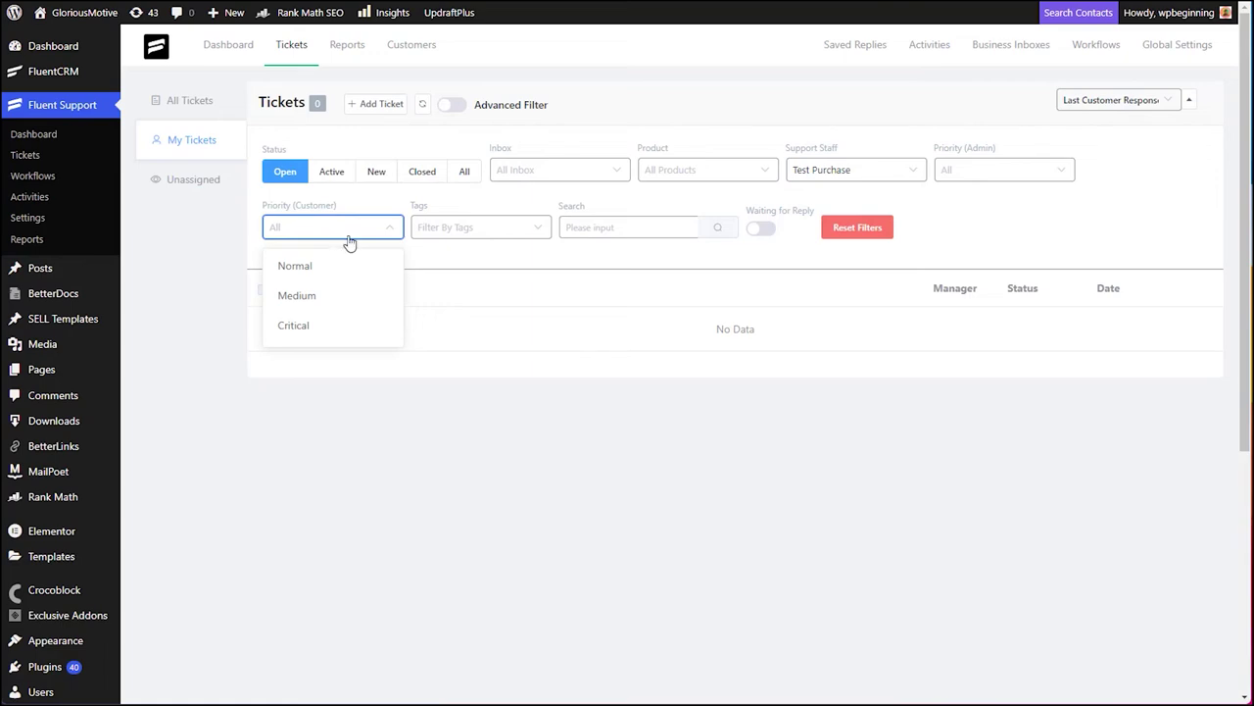
left_click(457, 227)
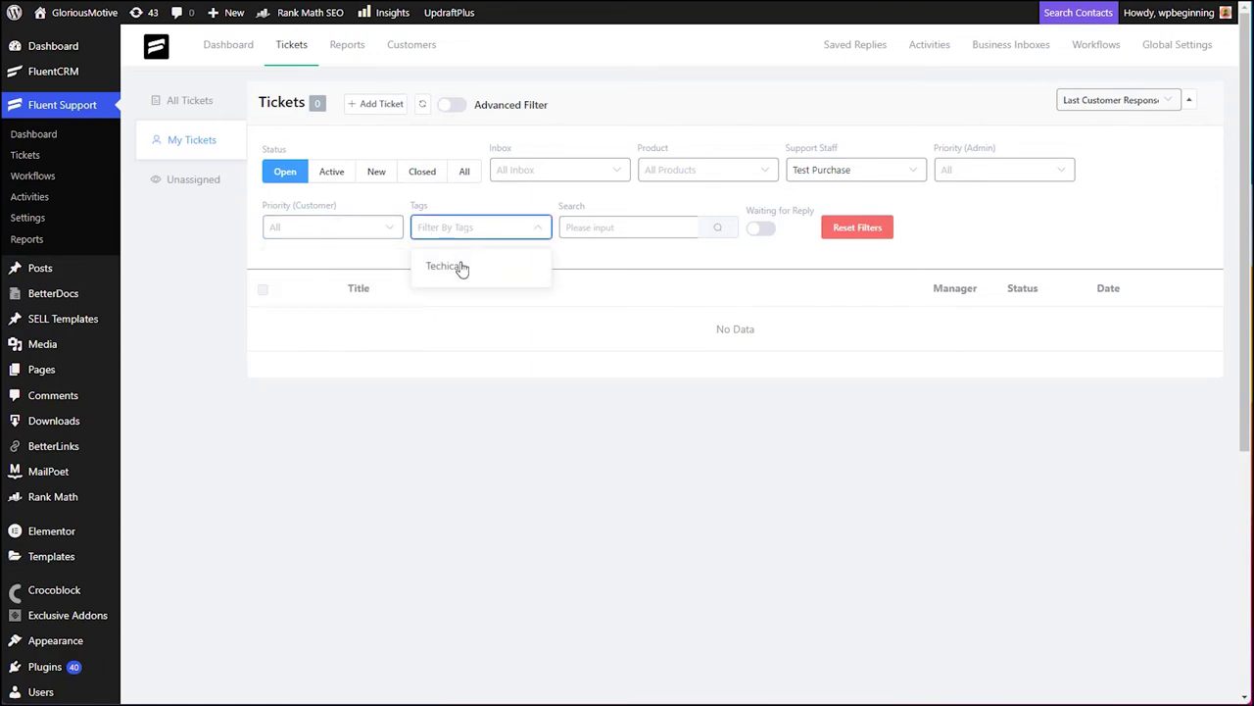
left_click(631, 227)
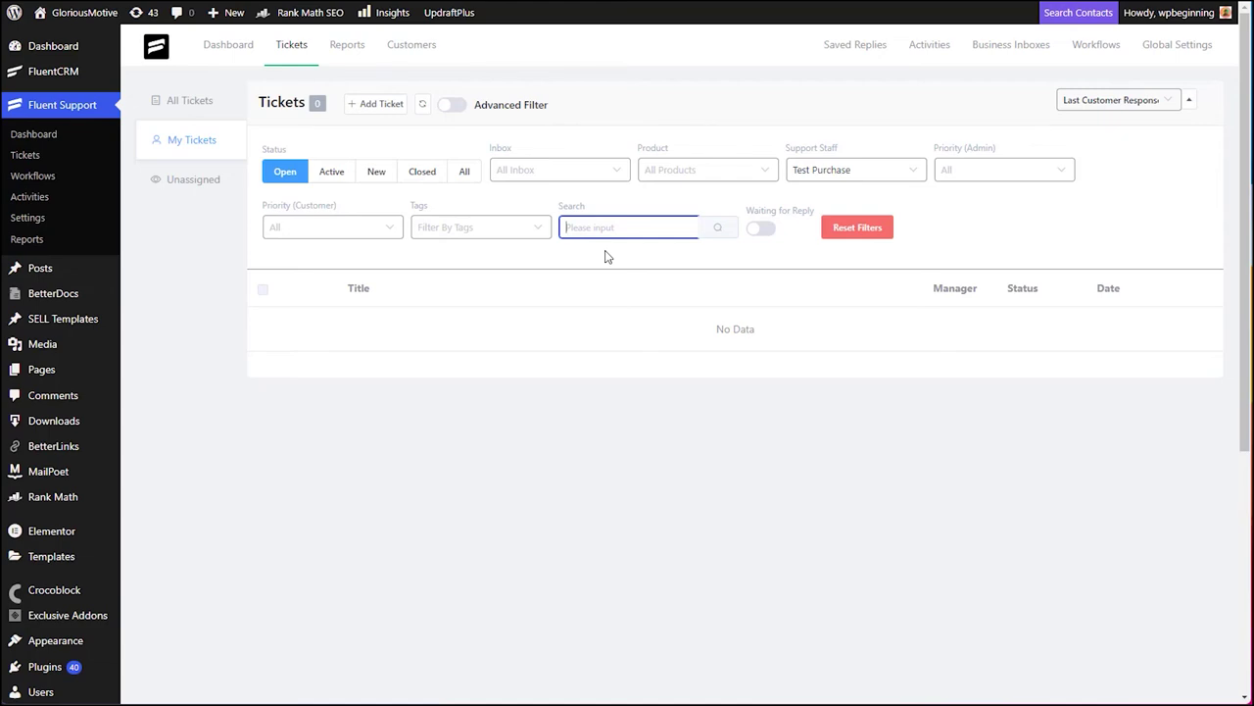
left_click(226, 58)
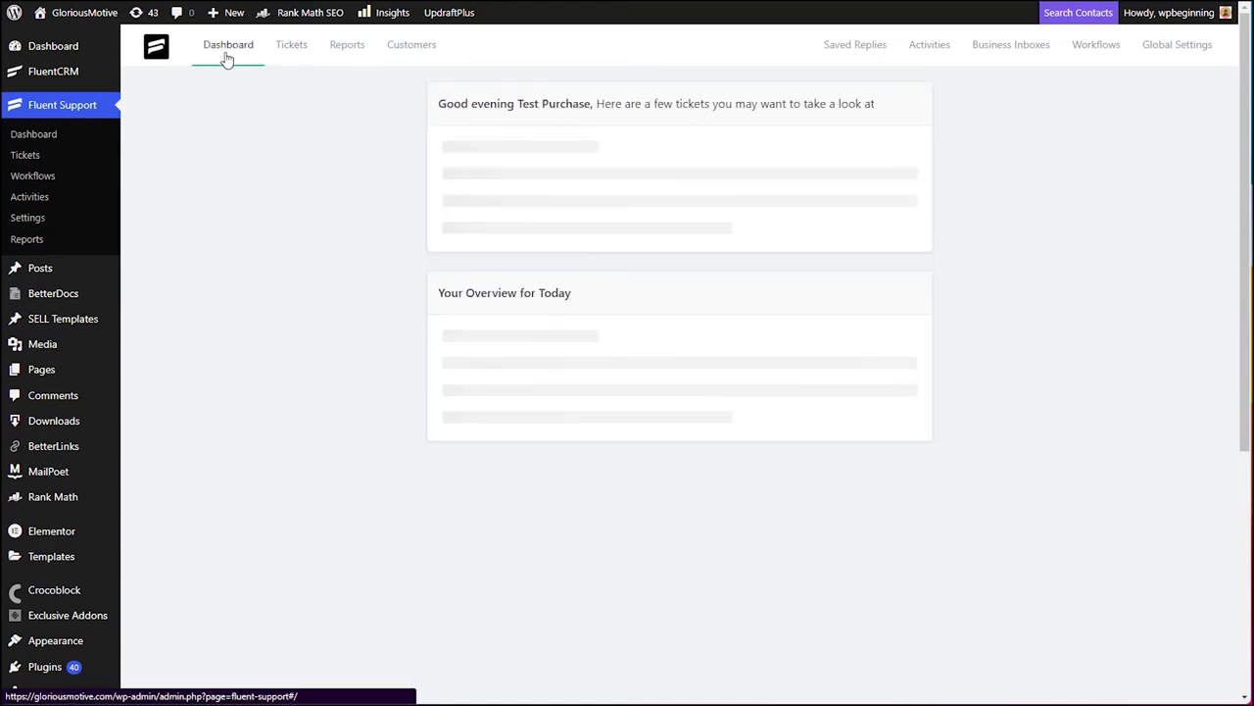